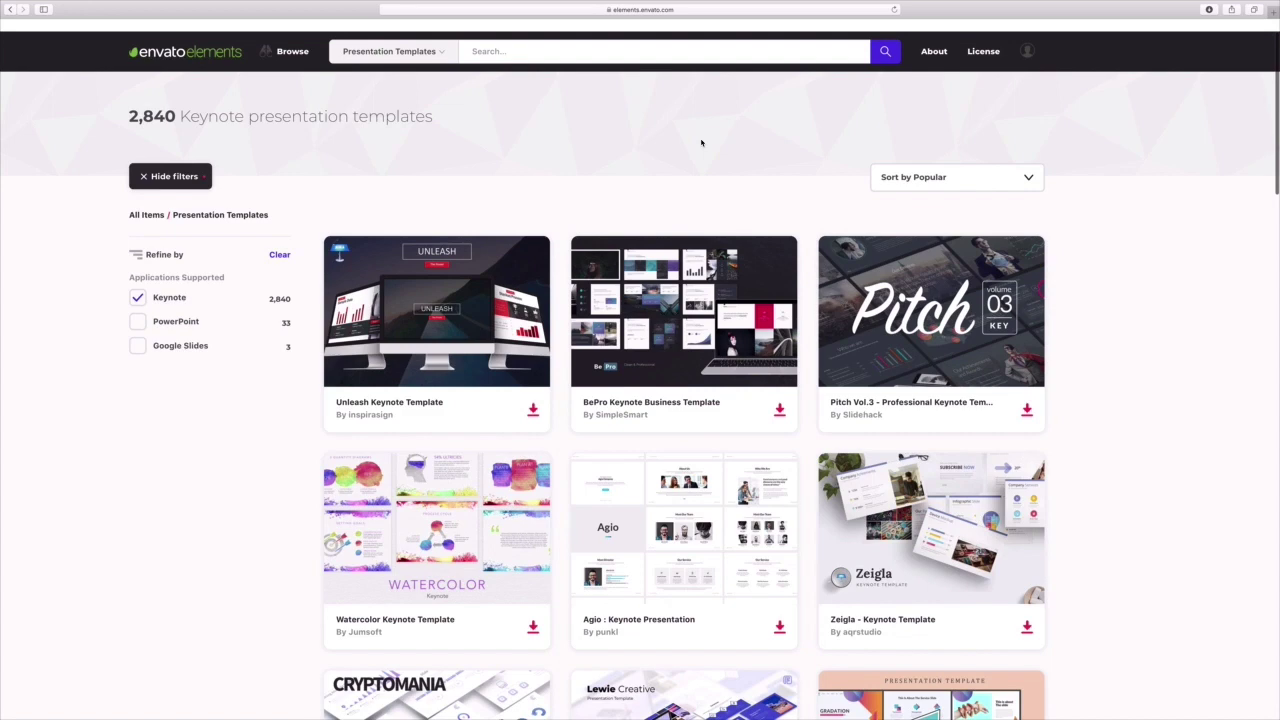
Step: Scroll down and back up the Envato Elements template grid to locate the Aneta Keynote Template
scroll(701, 143, down, 5)
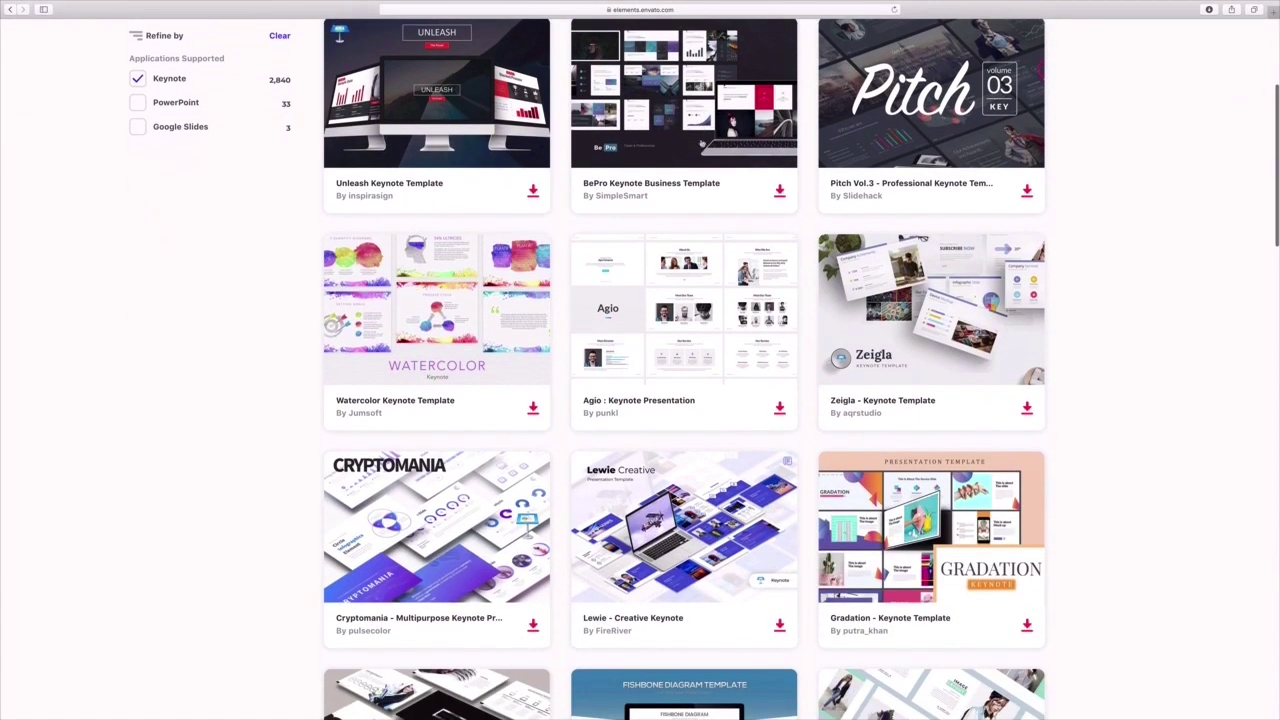
scroll(701, 143, down, 8)
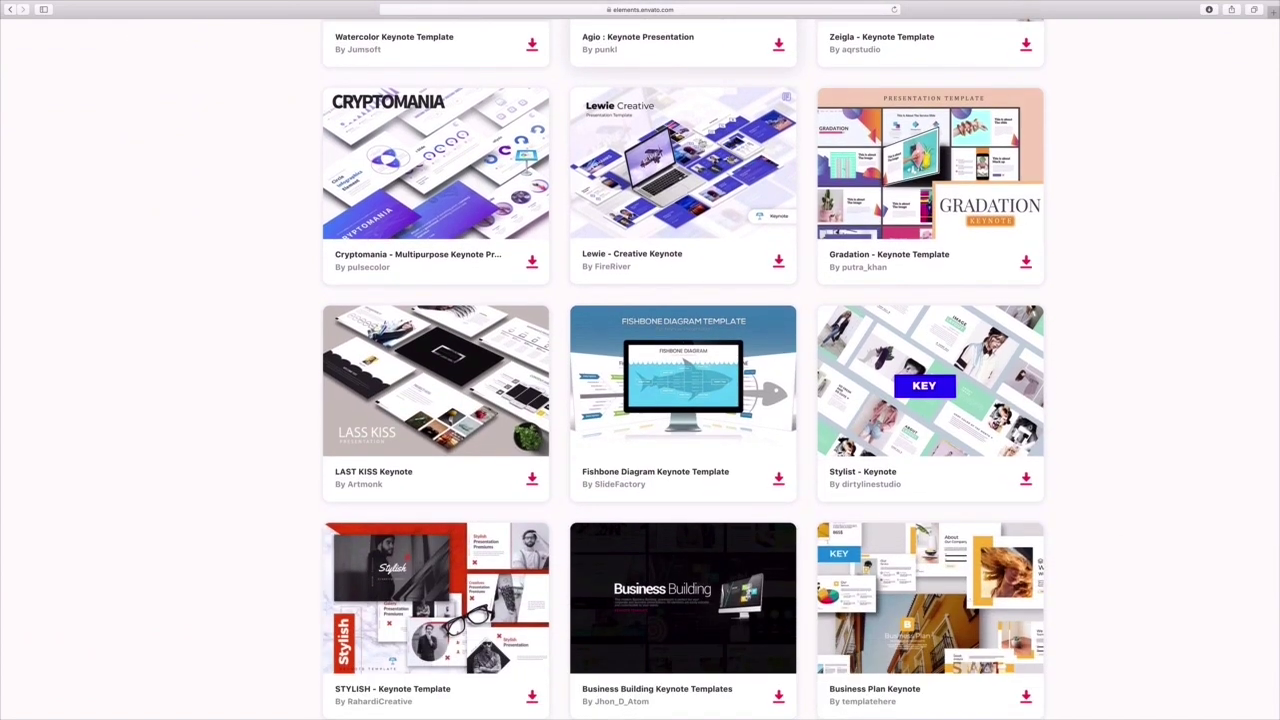
scroll(701, 143, down, 7)
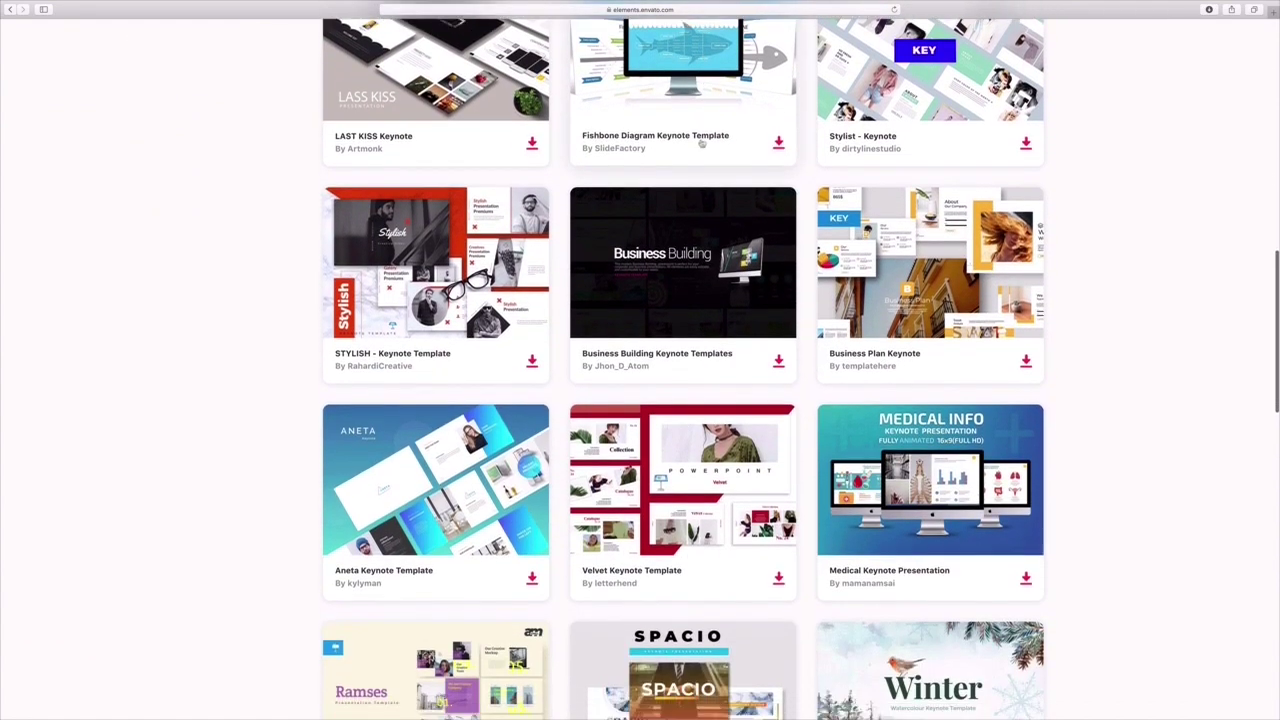
scroll(701, 143, down, 6)
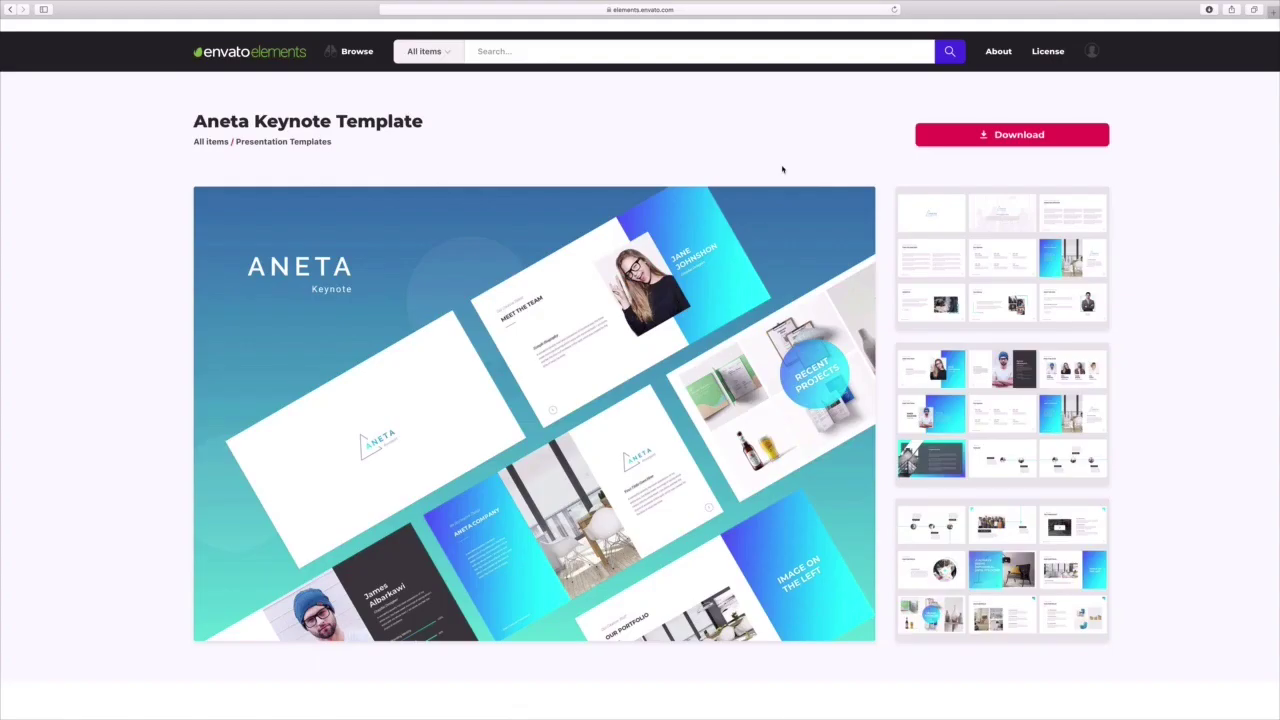
scroll(782, 169, down, 5)
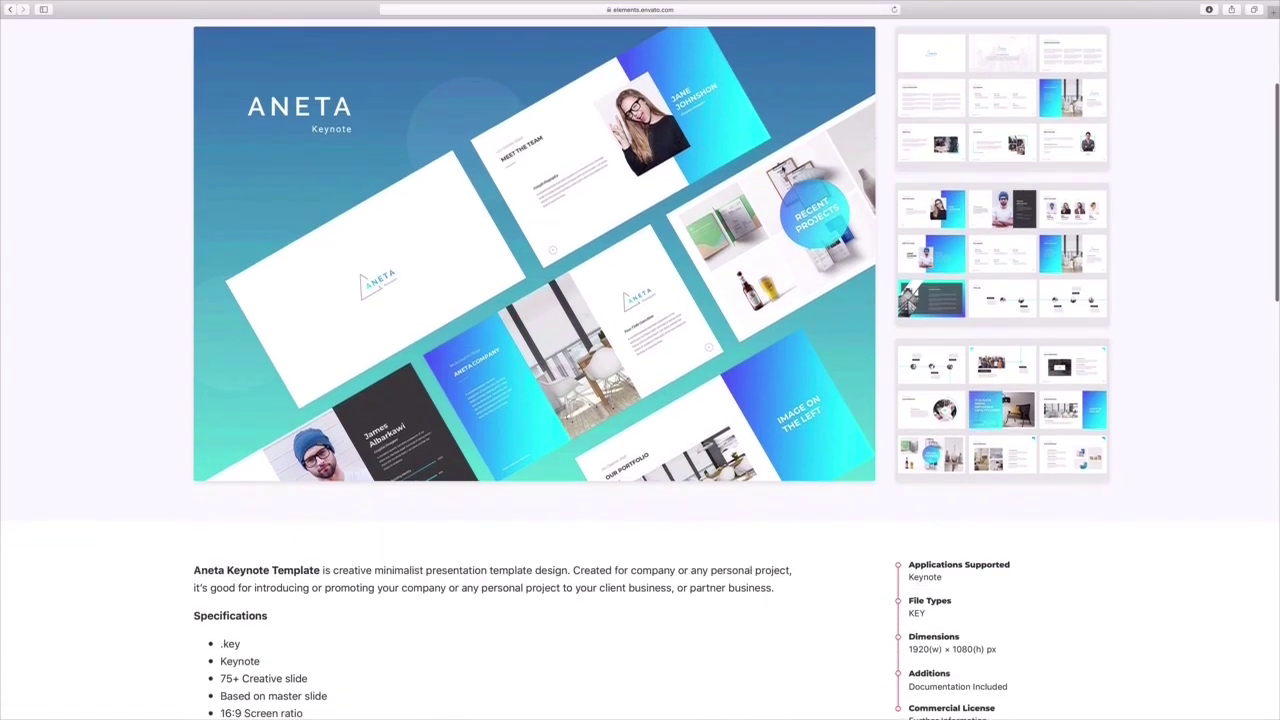
scroll(782, 169, down, 3)
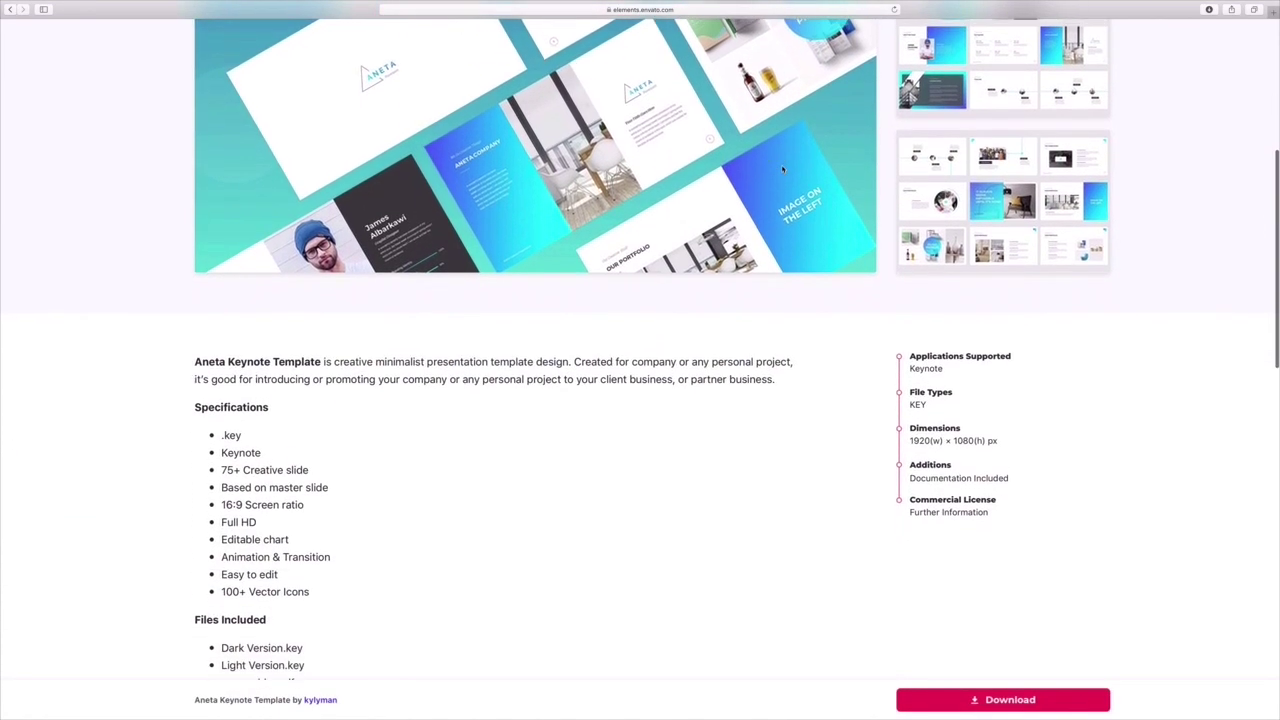
scroll(782, 169, up, 8)
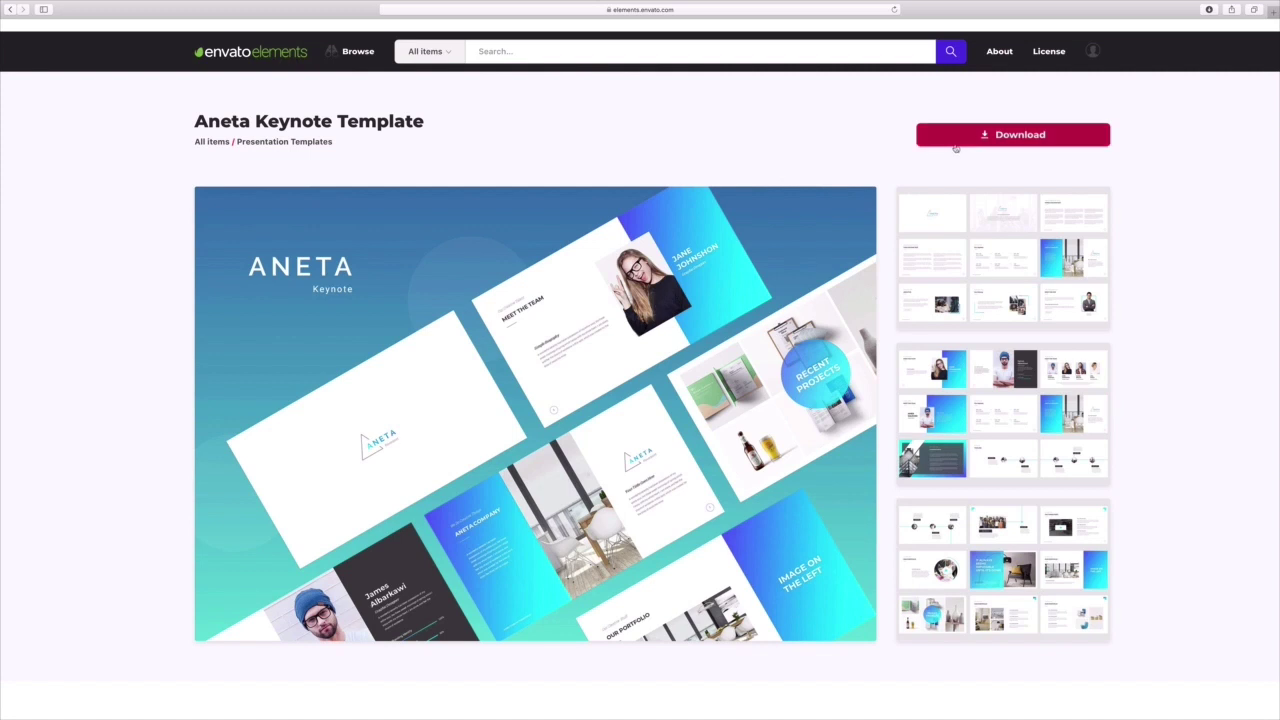
Step: Download the Aneta Keynote Template with Add & Download, licensed to the Tuts+ Course project
click(955, 145)
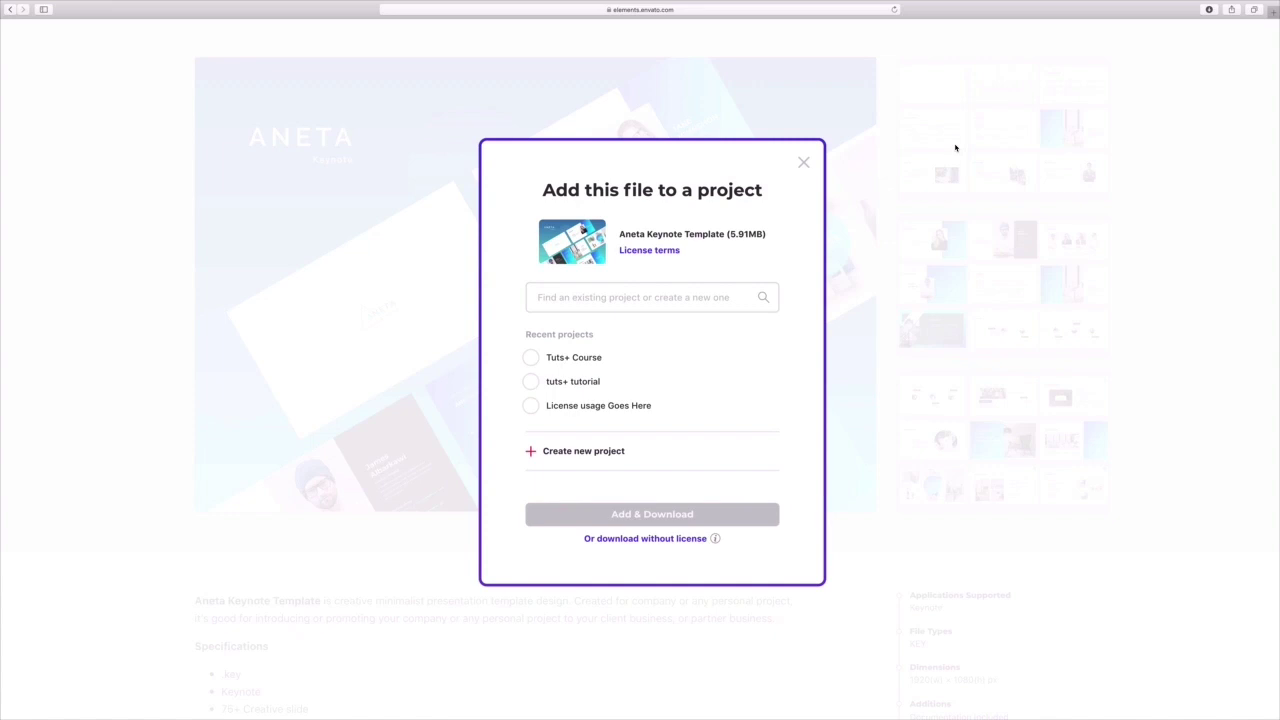
click(530, 358)
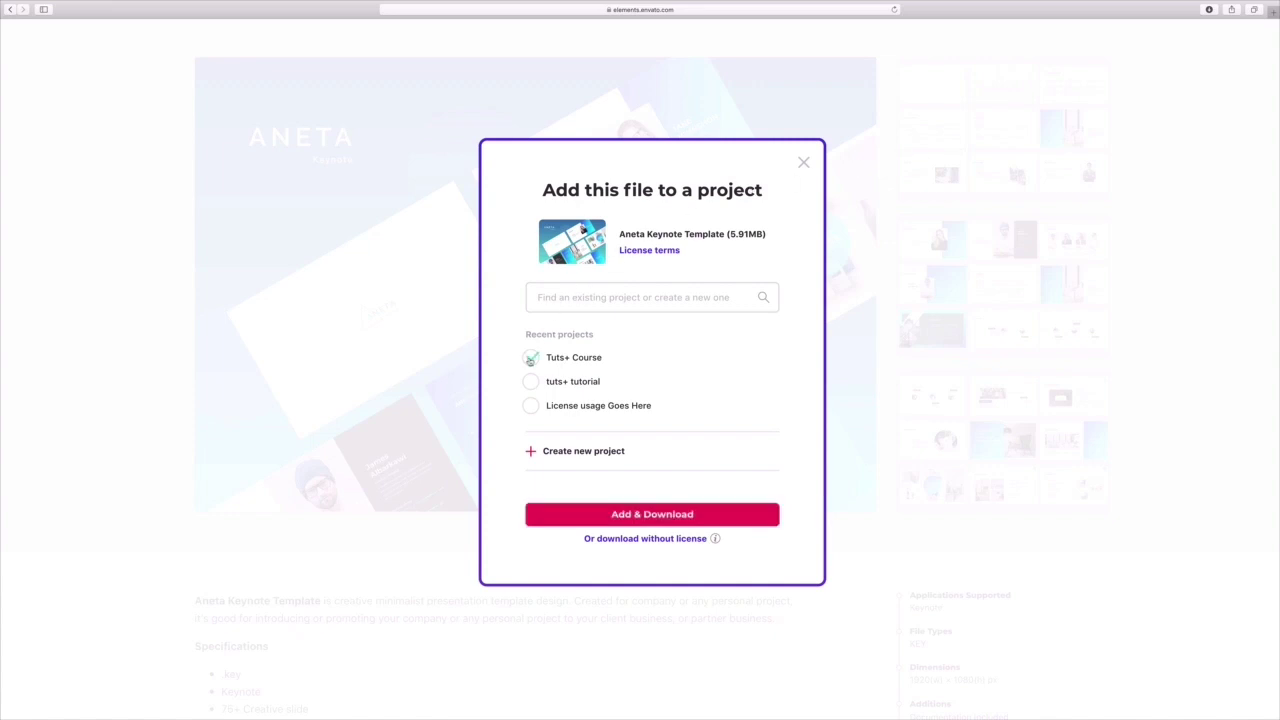
click(619, 516)
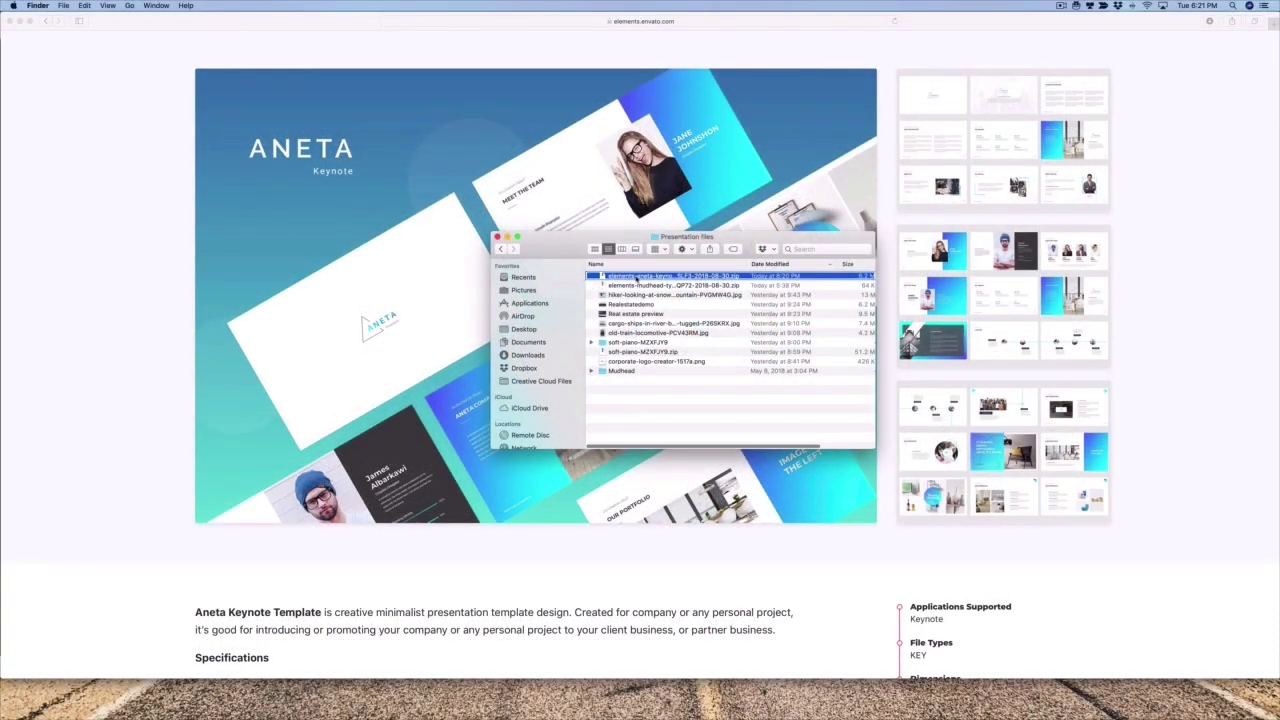
Step: Open the extracted template folder and launch Main File.key in Keynote
right_click(641, 278)
click(650, 280)
double_click(641, 280)
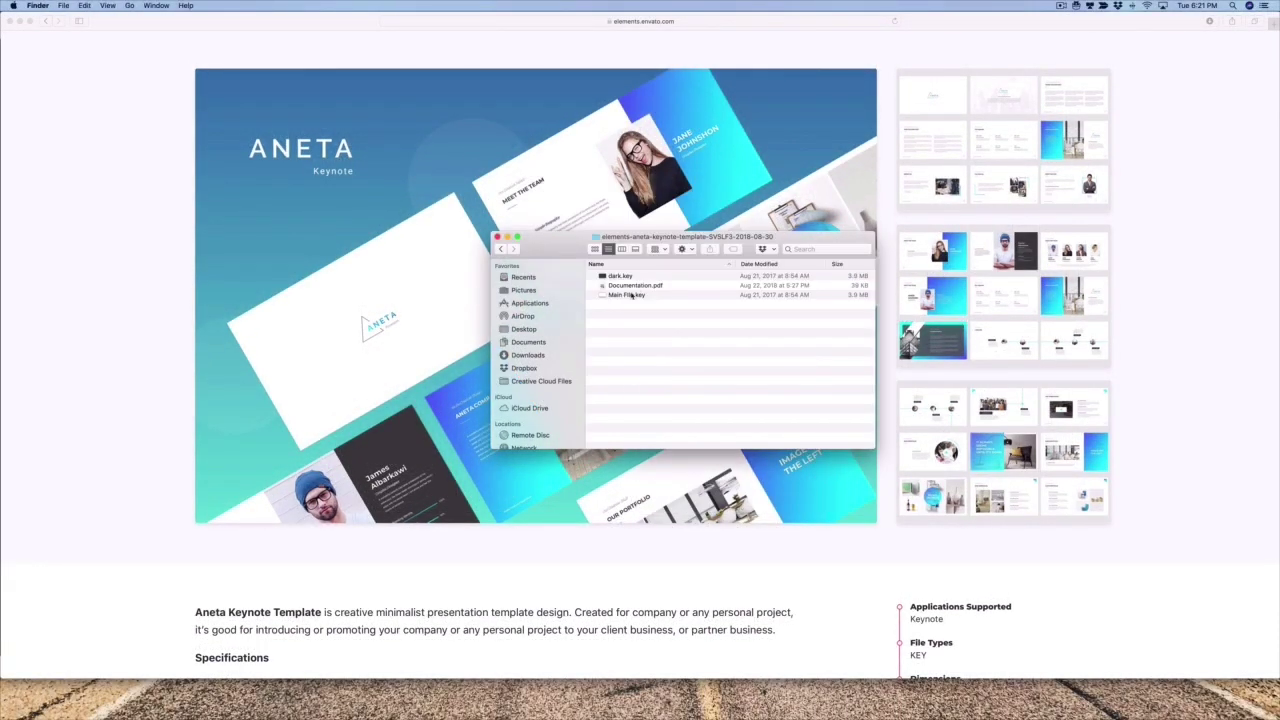
double_click(633, 294)
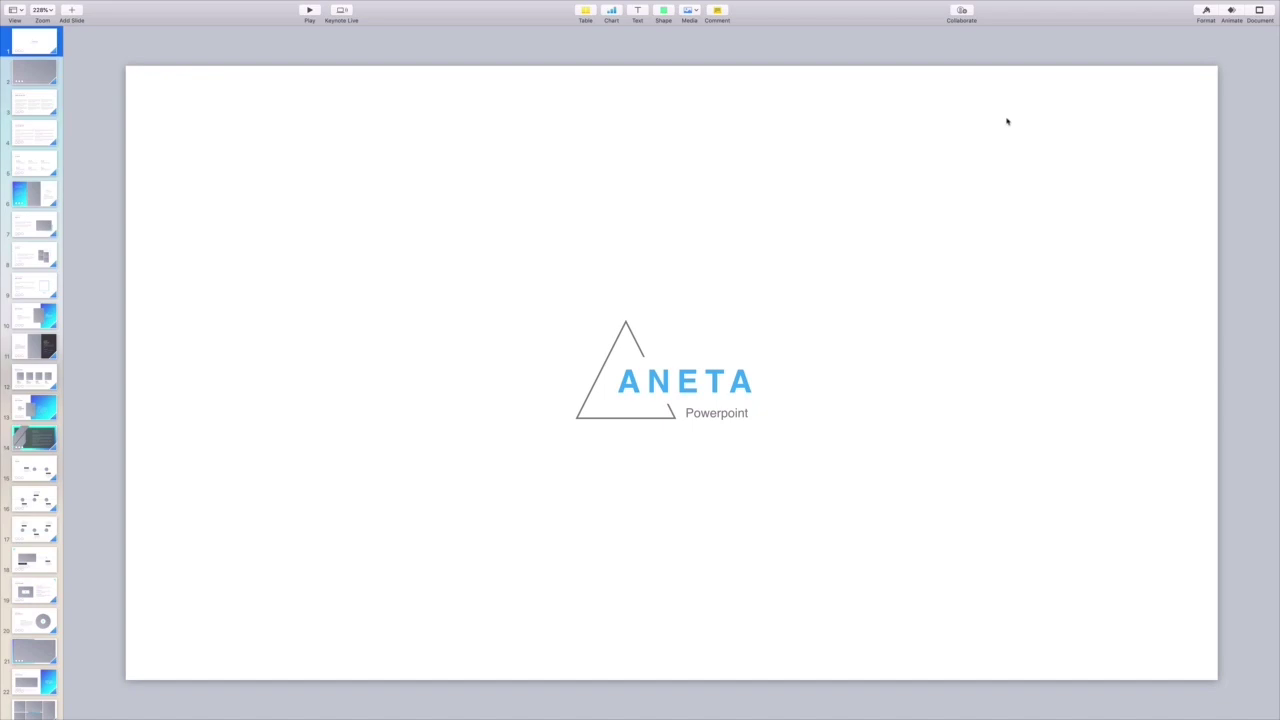
Step: Look through template slides 2, 3 and 4 in the navigator
click(49, 78)
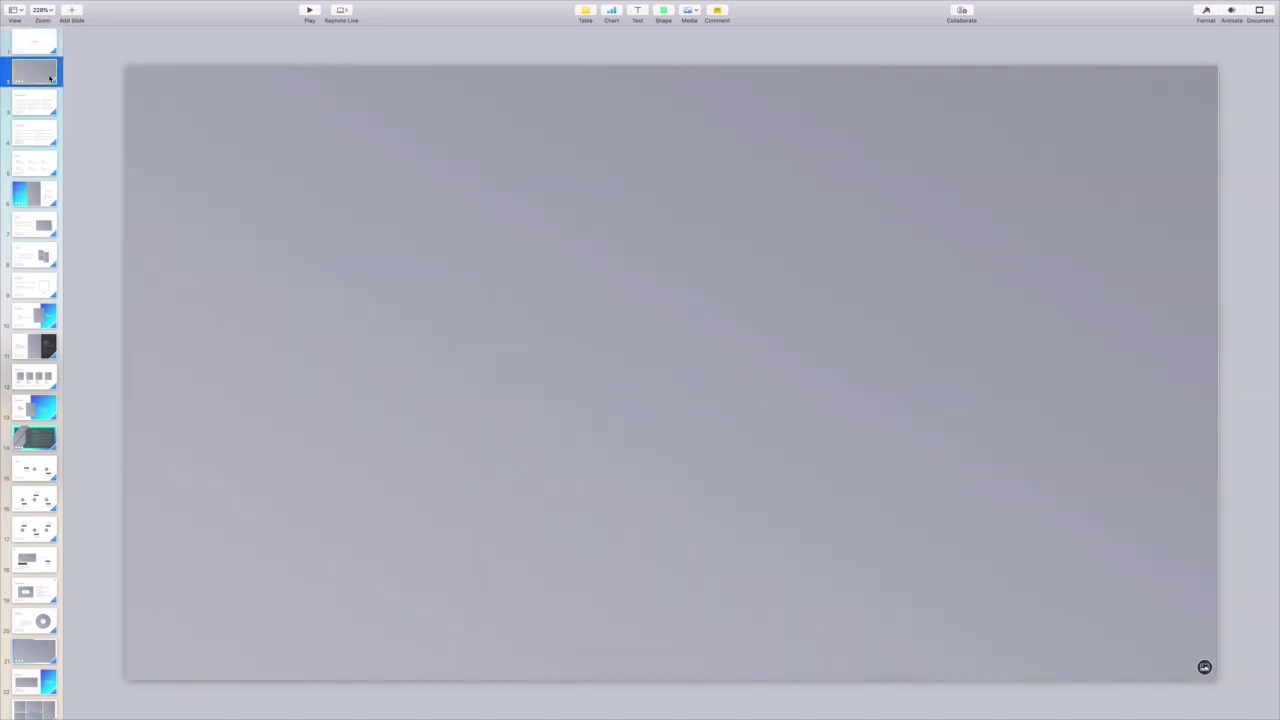
click(46, 107)
click(47, 135)
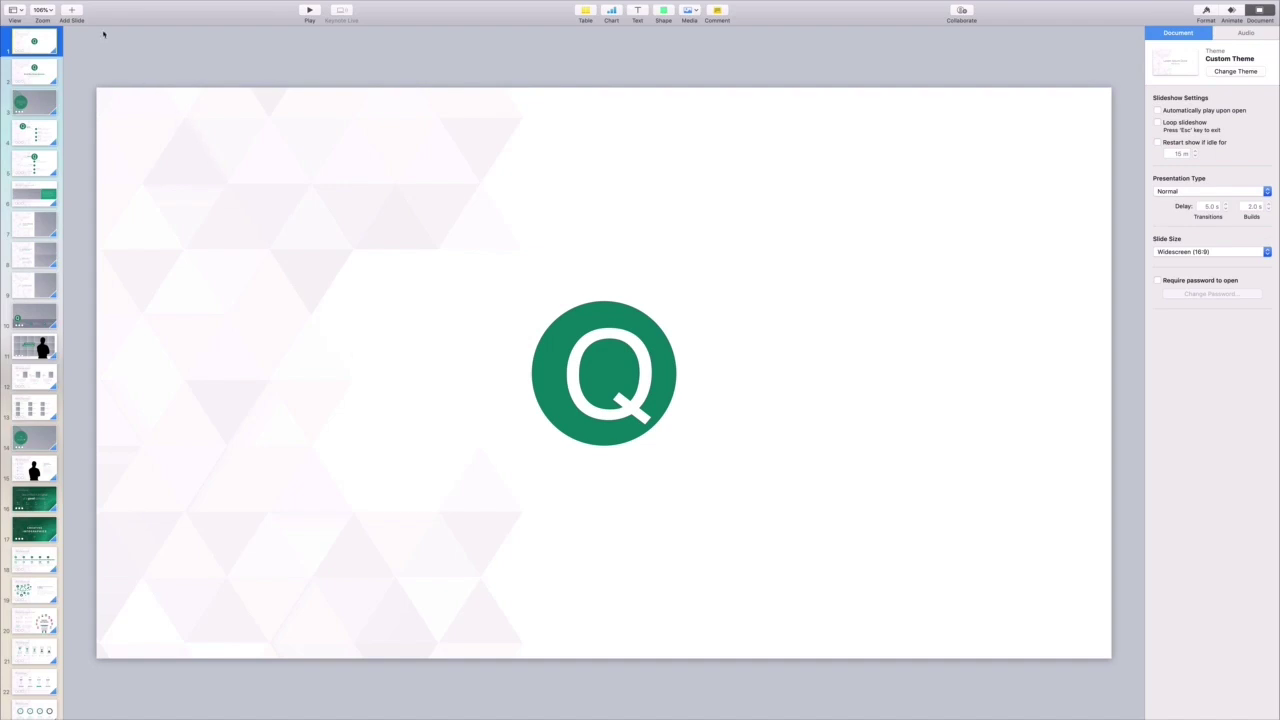
Step: Insert a Content with Caption slide and enlarge its caption box toward the lower right
click(70, 9)
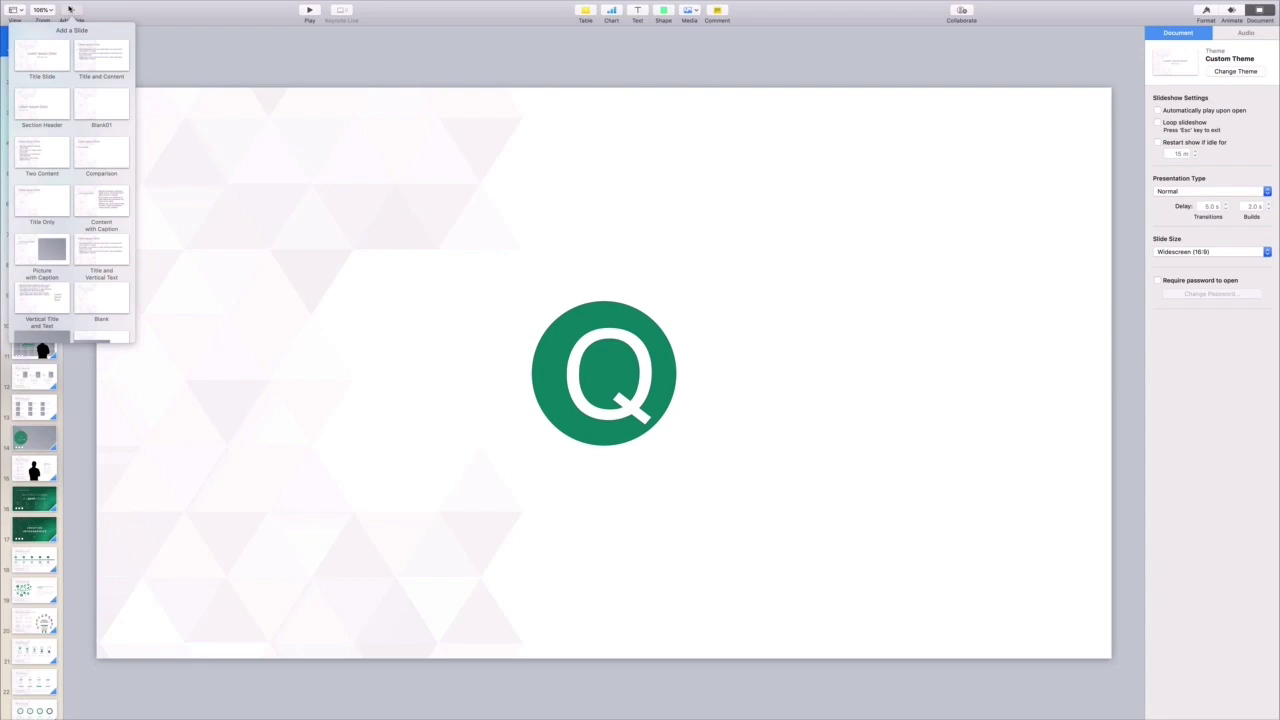
click(99, 205)
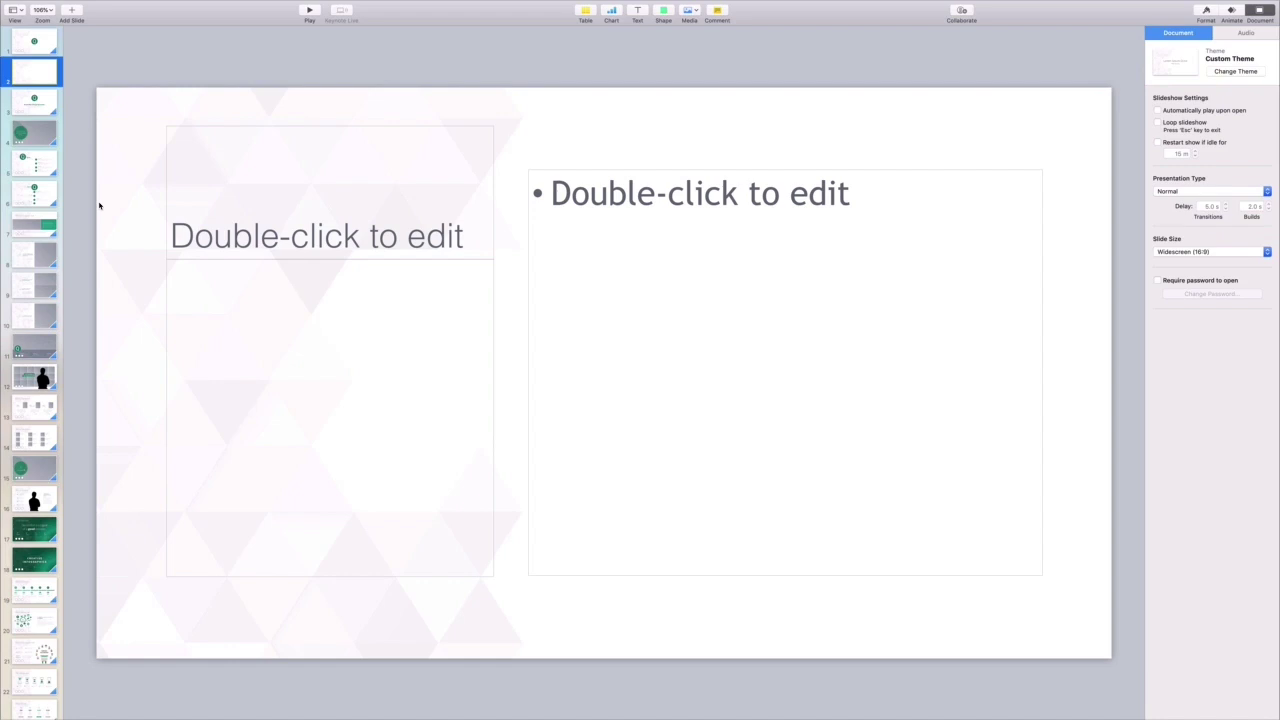
click(473, 482)
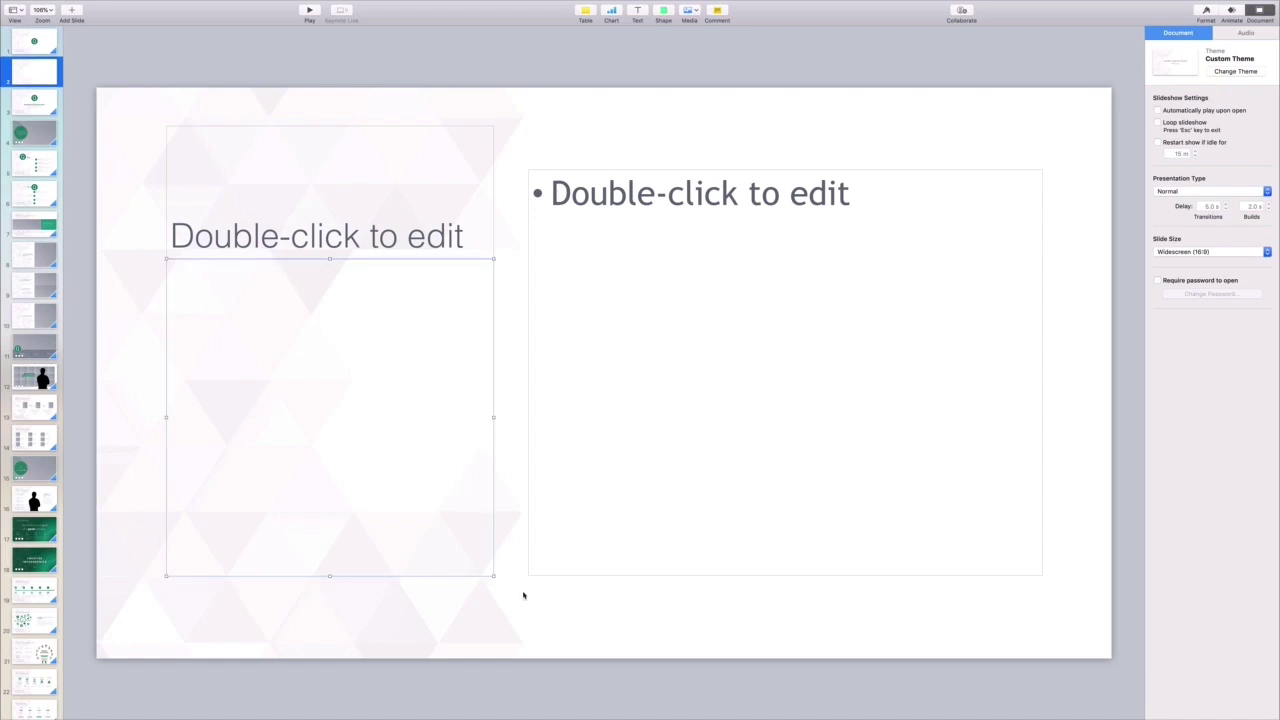
drag(493, 575, 517, 600)
Step: Shrink the bullet box and move it down-left, then raise and widen the title placeholder
click(562, 558)
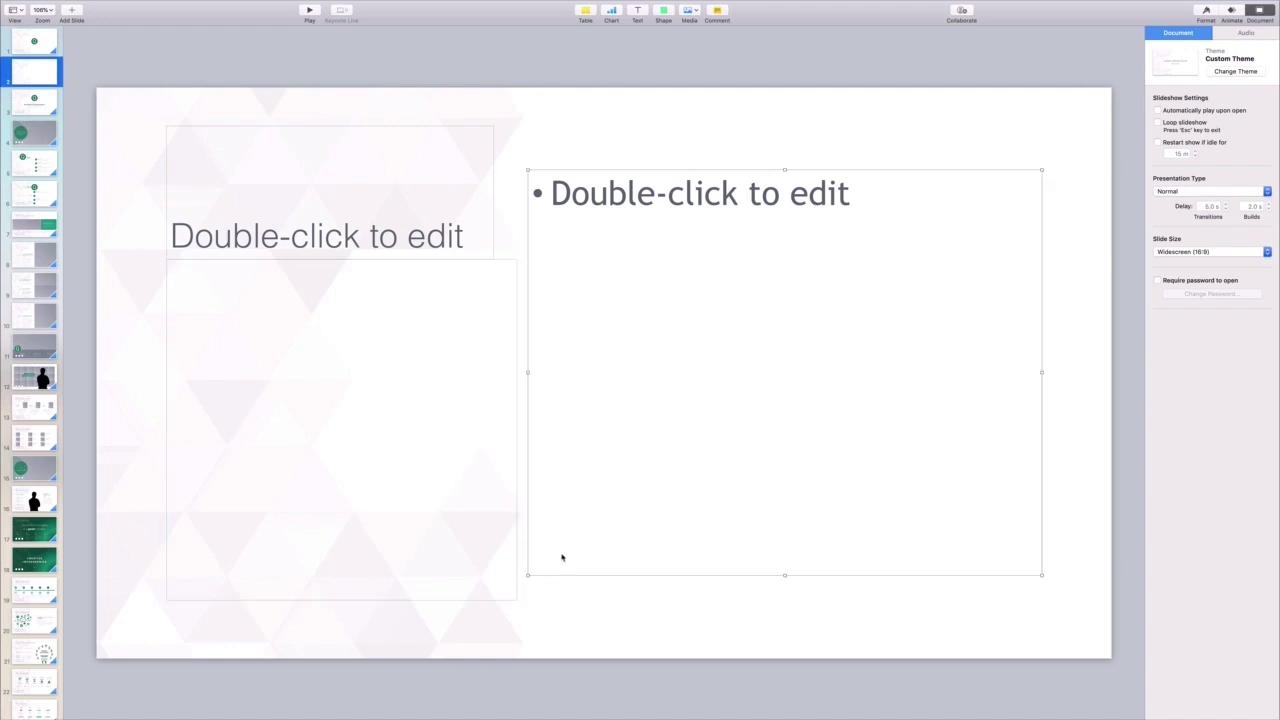
drag(528, 575, 723, 446)
drag(852, 322, 777, 390)
drag(478, 145, 490, 129)
drag(505, 173, 534, 180)
click(593, 241)
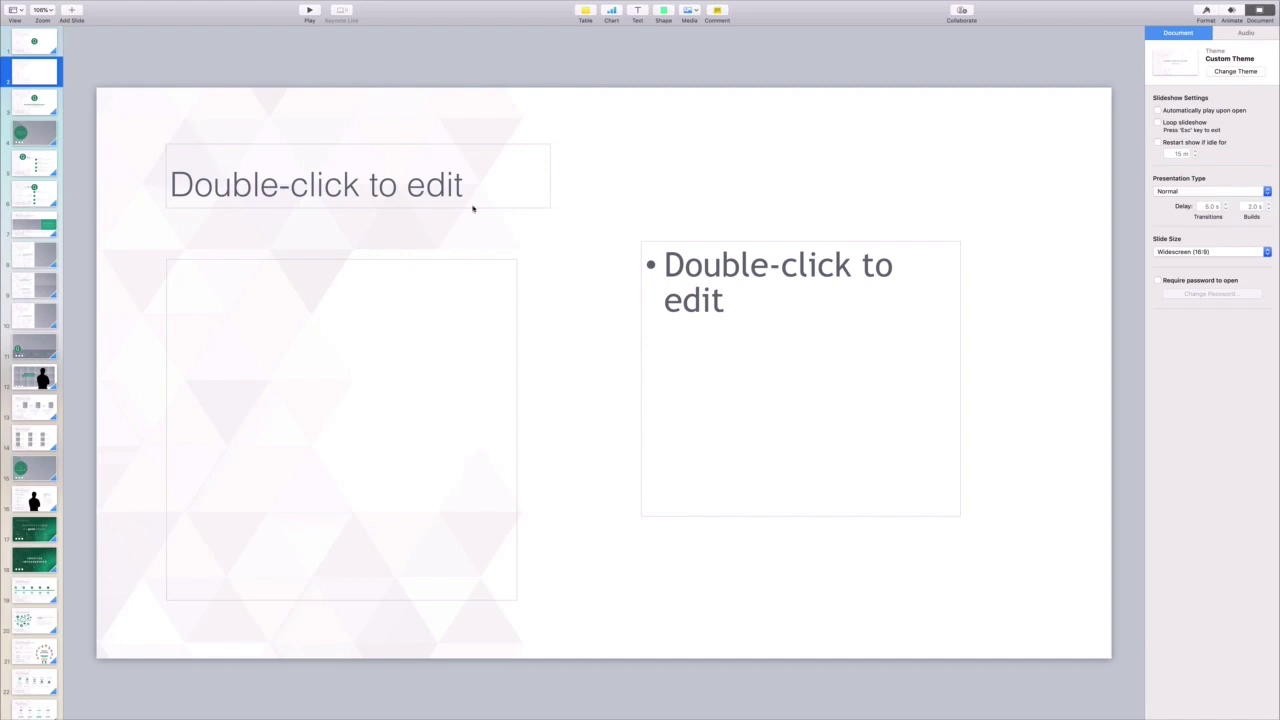
click(50, 106)
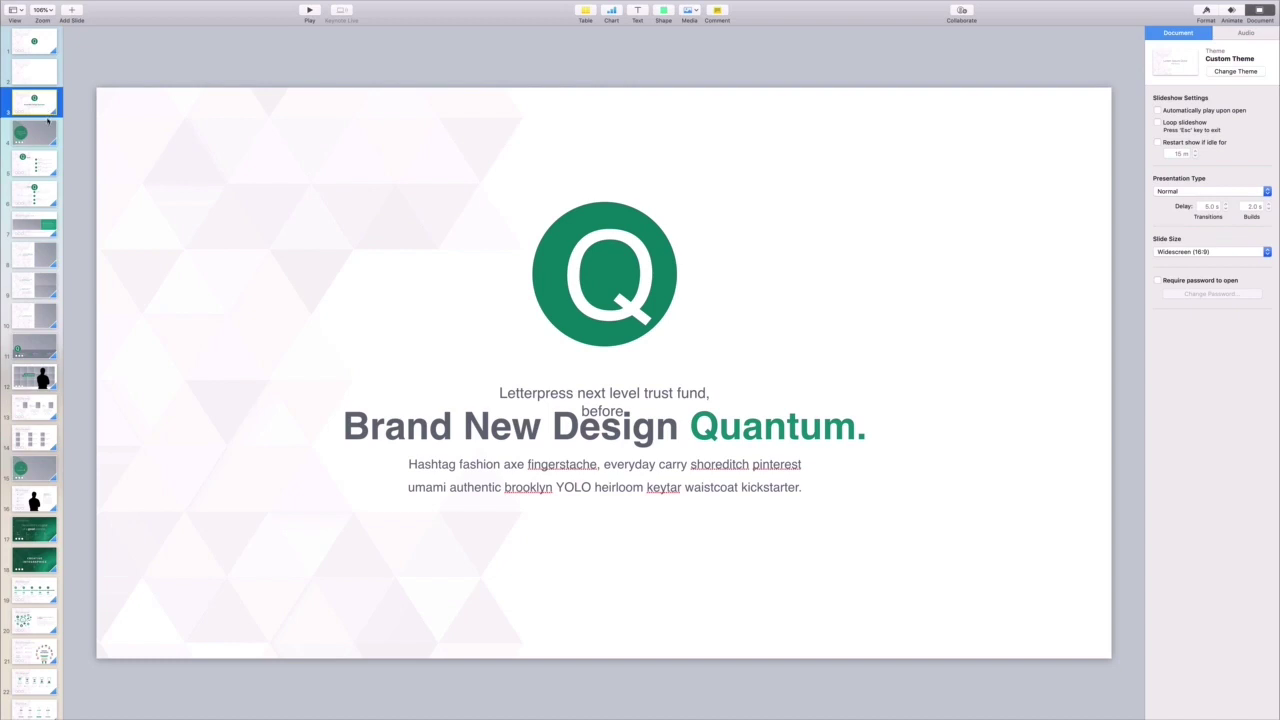
Step: Move from the Believe you can quote slide on to the Agenda slide
click(44, 139)
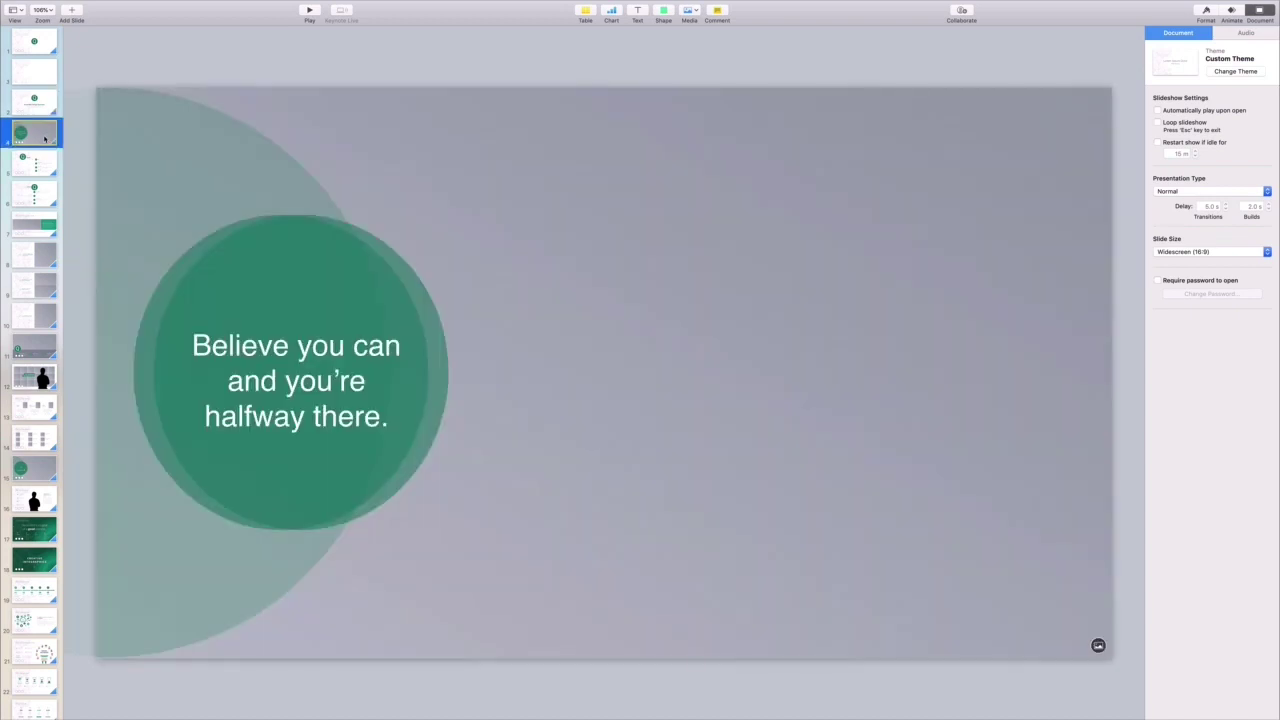
click(40, 162)
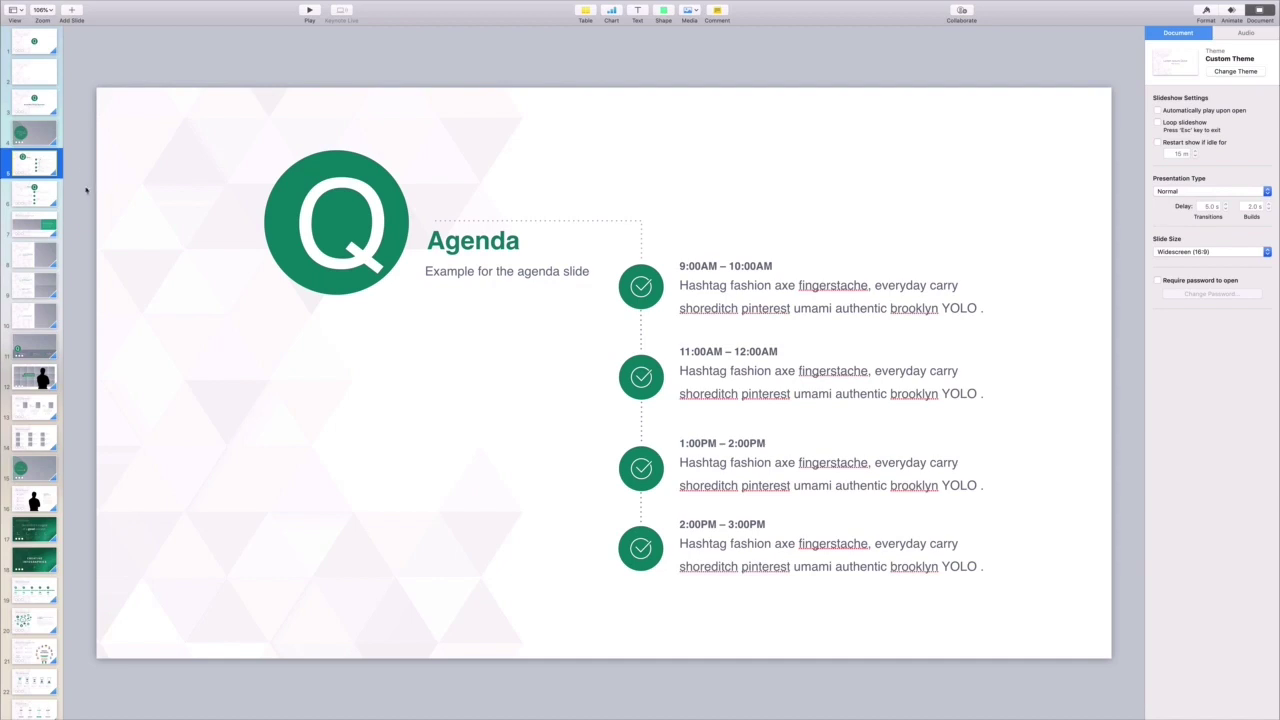
Step: Paste a copy of the Business Analysis slide after slide 6 and select its background image
click(20, 347)
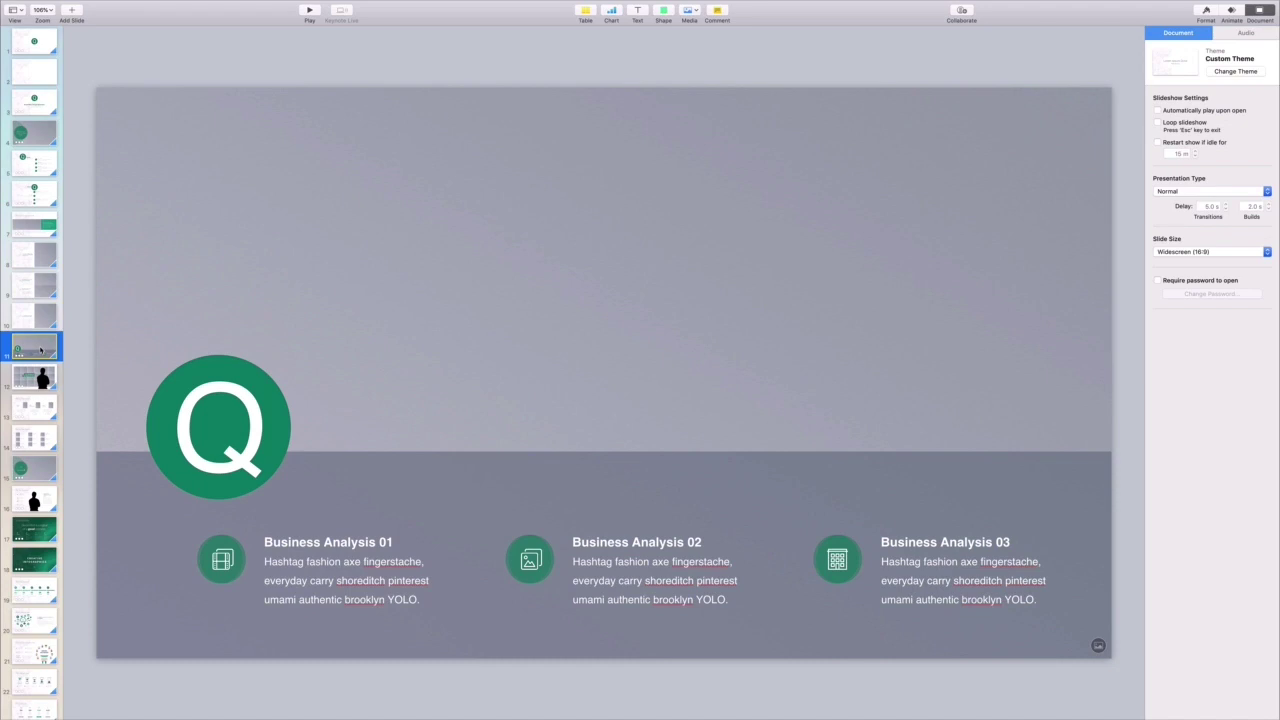
click(35, 200)
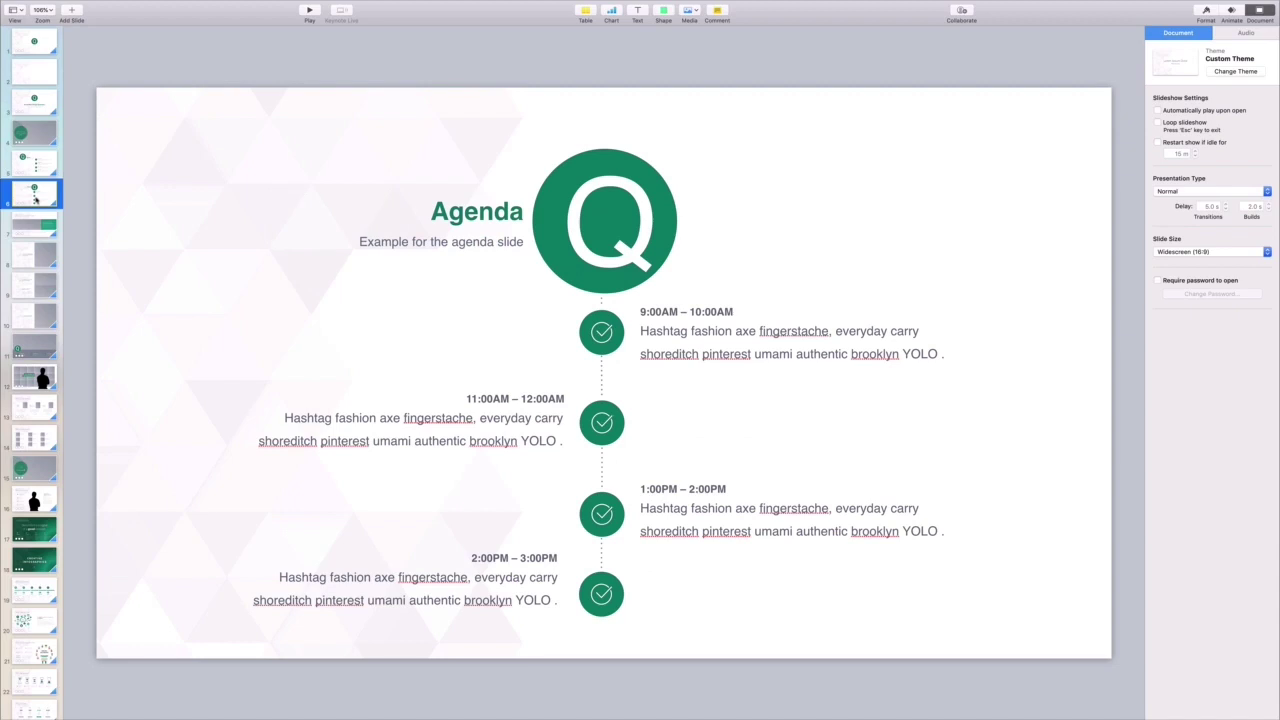
key(super+v)
click(109, 204)
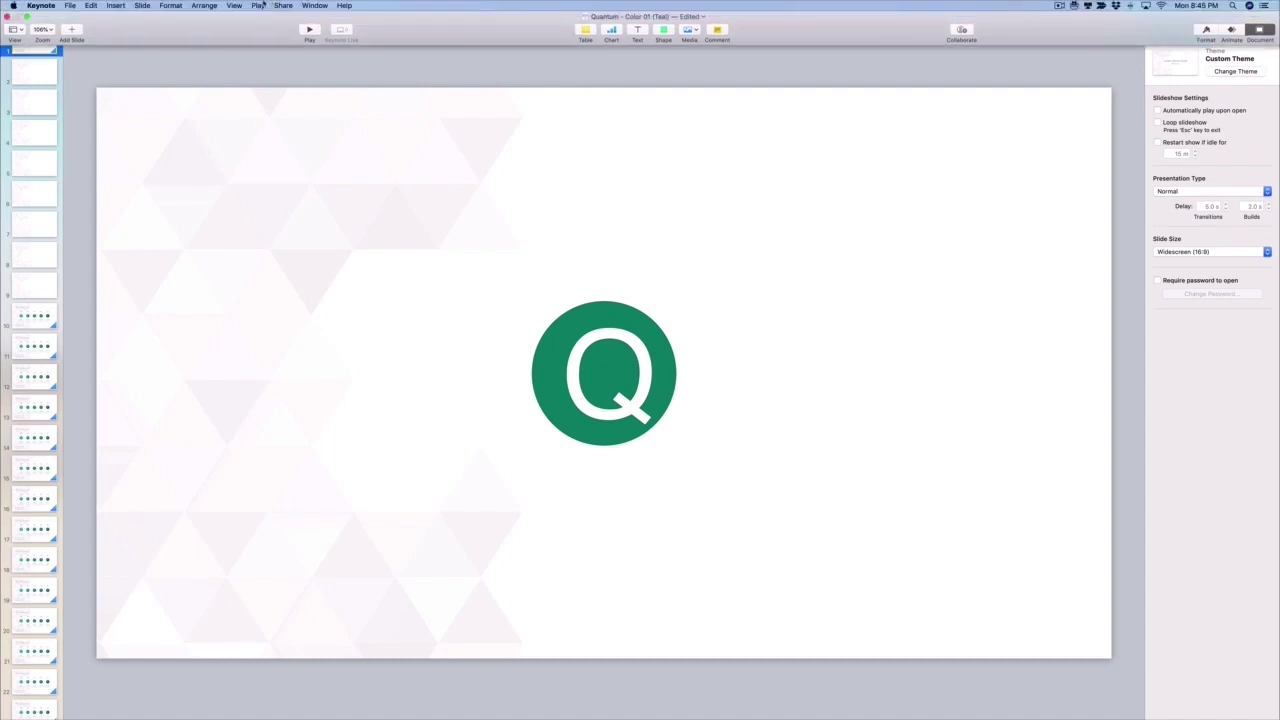
Step: Switch to master slide editing with View > Edit Master Slides
click(237, 5)
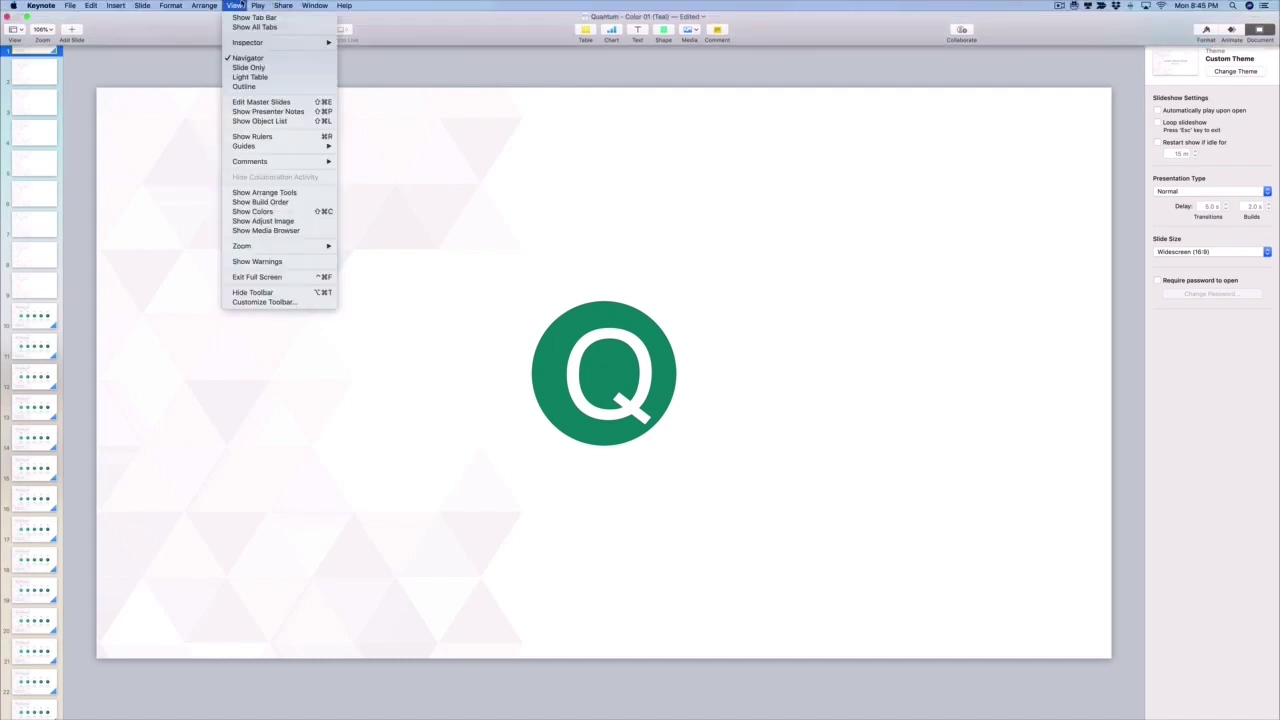
click(253, 102)
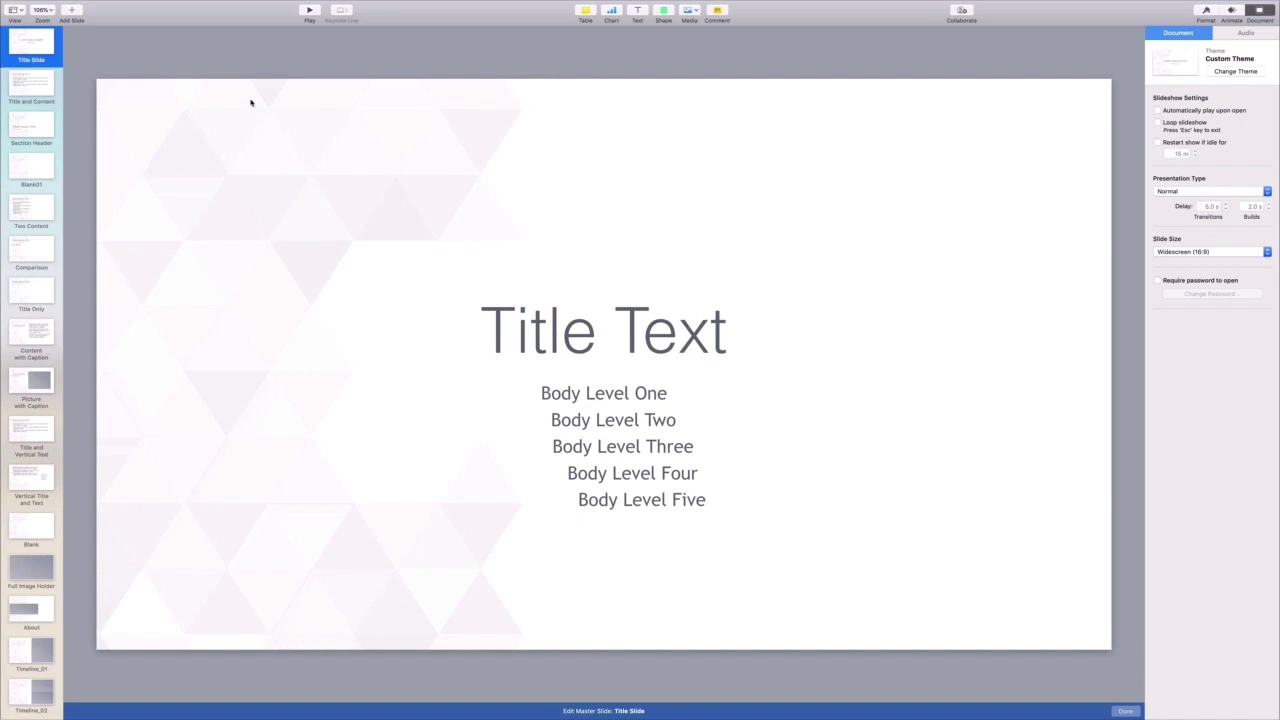
Step: Select the Title and Content master layout and bring up the Media options
click(28, 85)
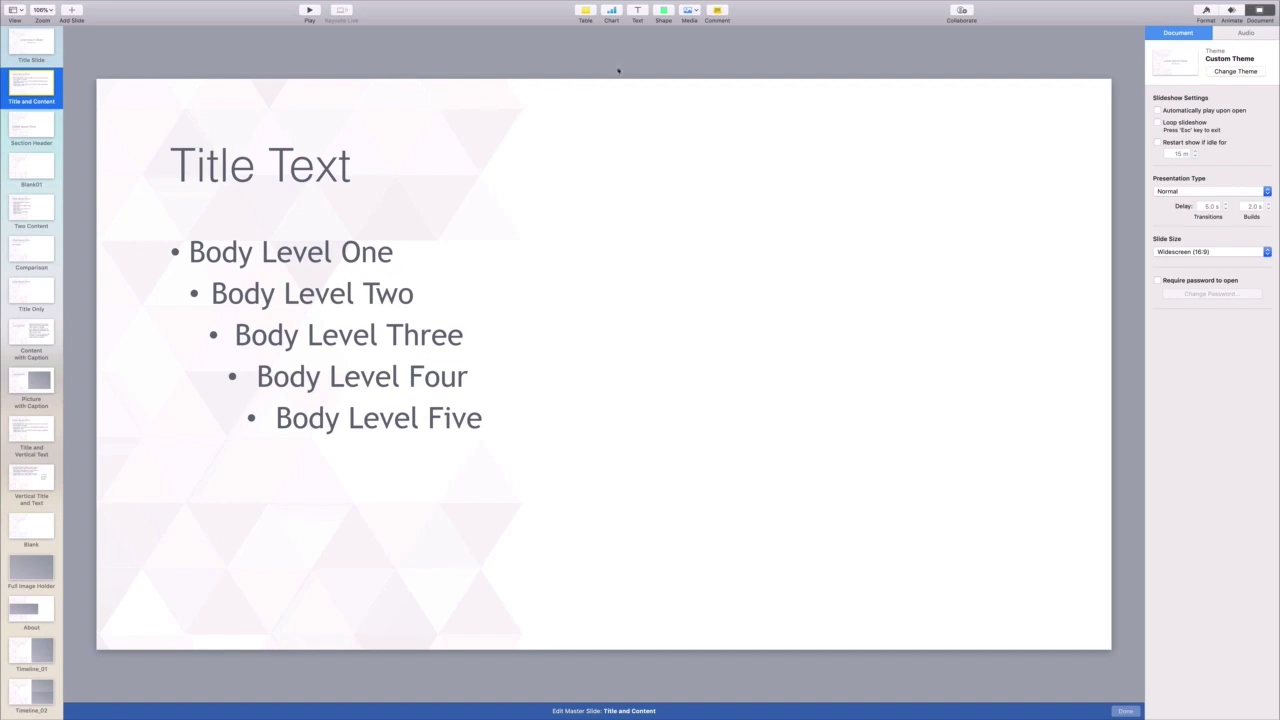
click(698, 12)
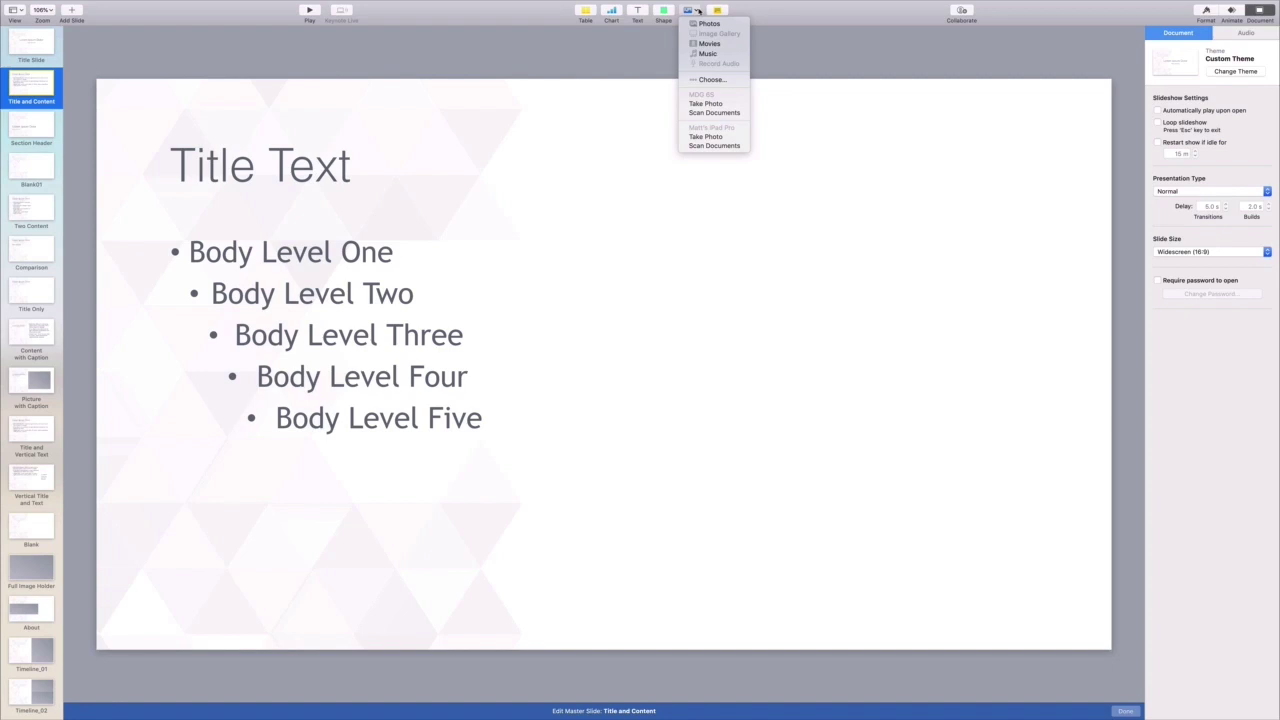
Step: Insert corporate-logo-creator-1517a.png, shrink it to about 494 pt and move it bottom-right
click(703, 79)
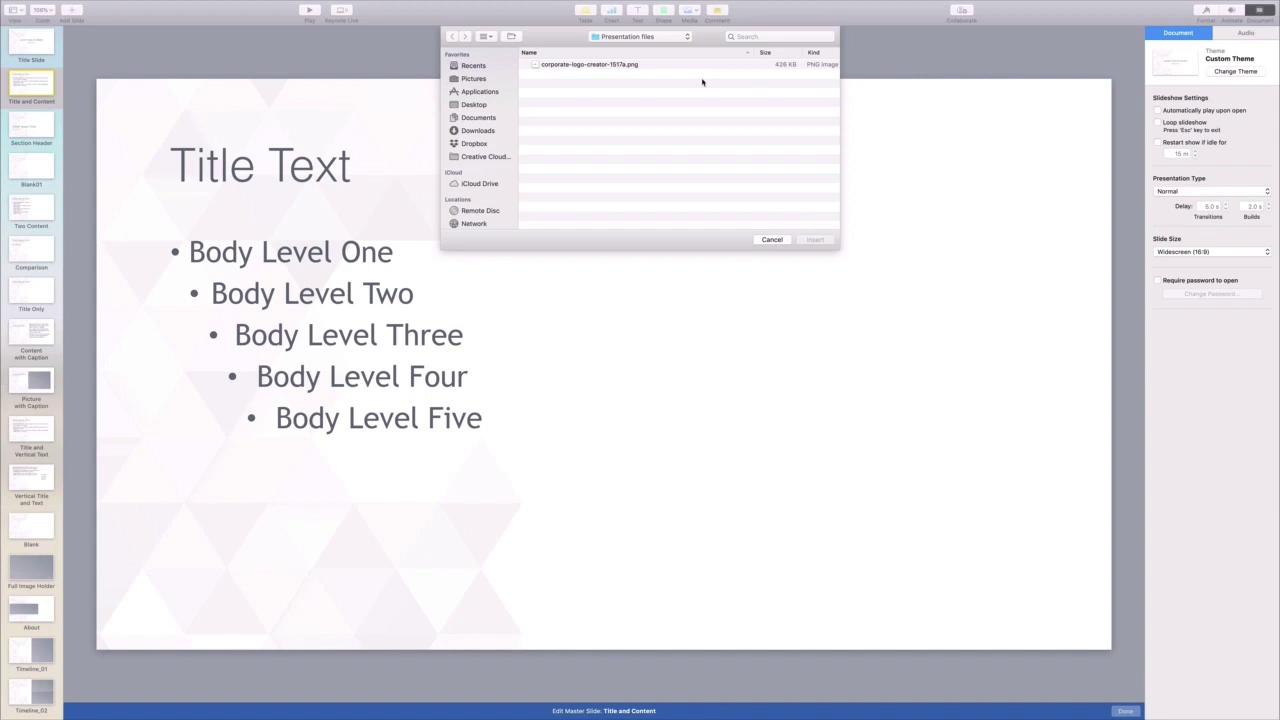
click(623, 64)
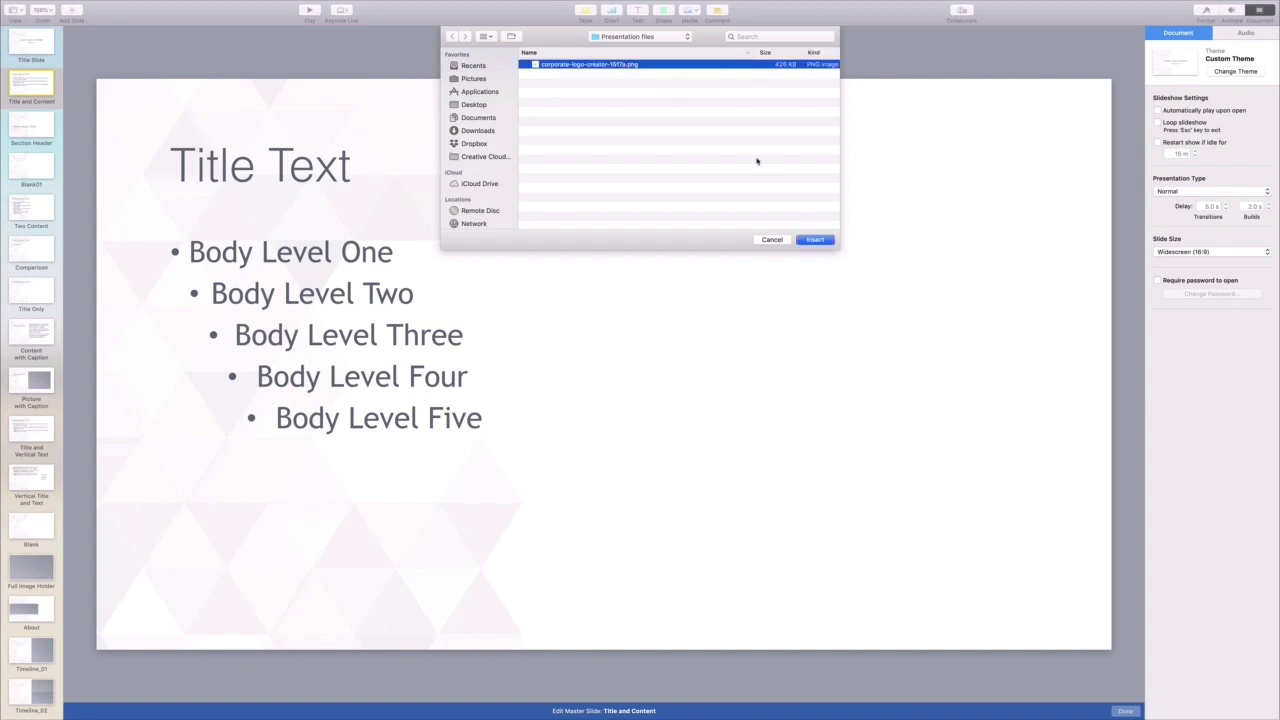
click(811, 239)
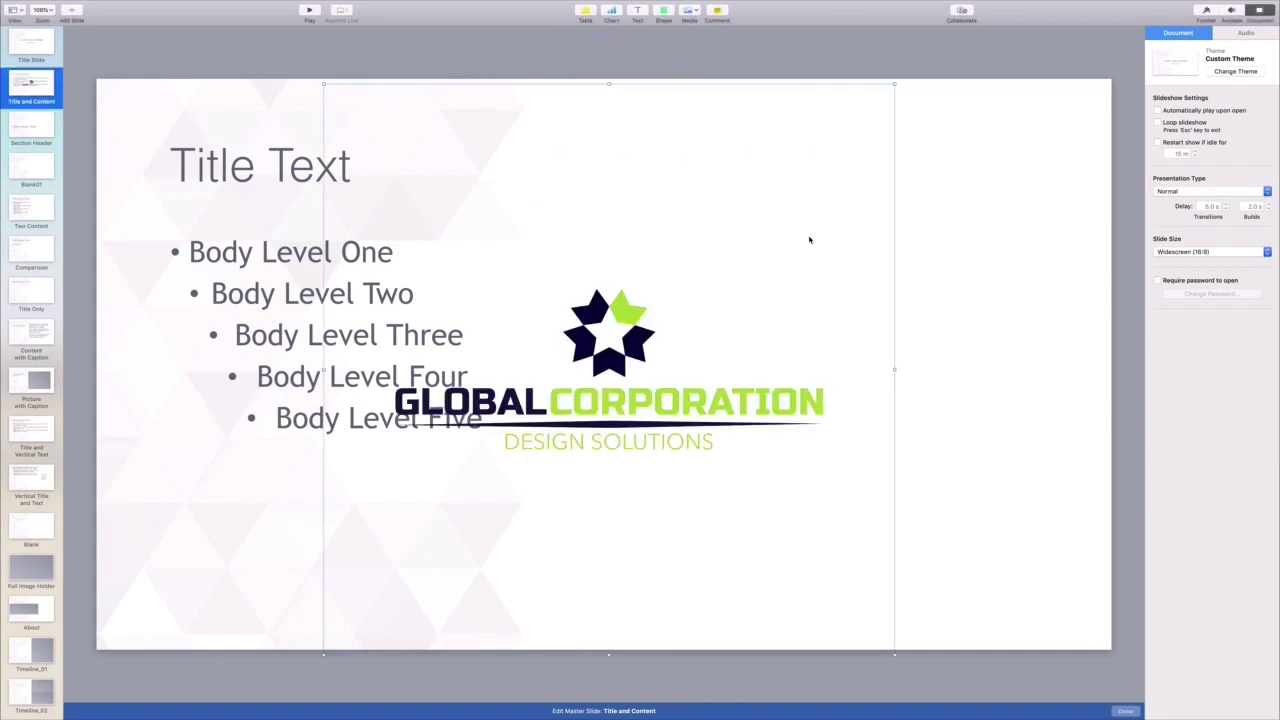
drag(894, 657, 586, 317)
drag(525, 242, 1062, 616)
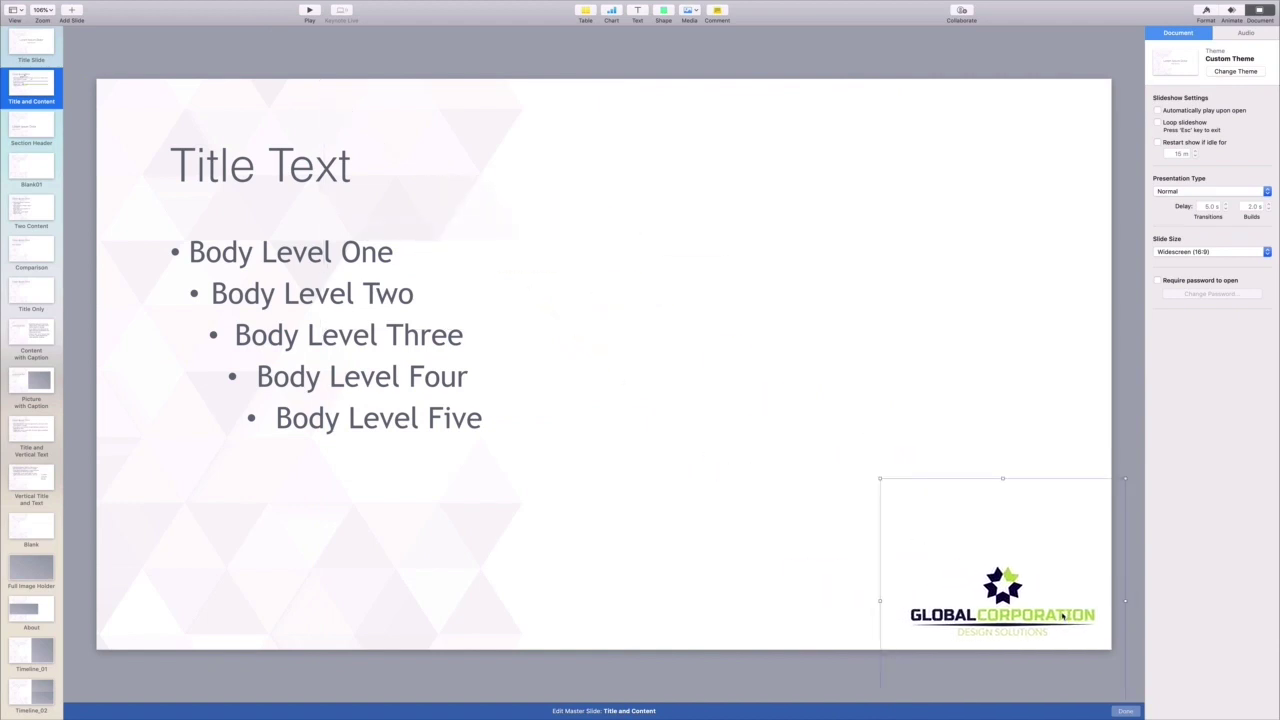
click(826, 672)
Step: Exit master slide editing from the View menu
mouse_move(454, 3)
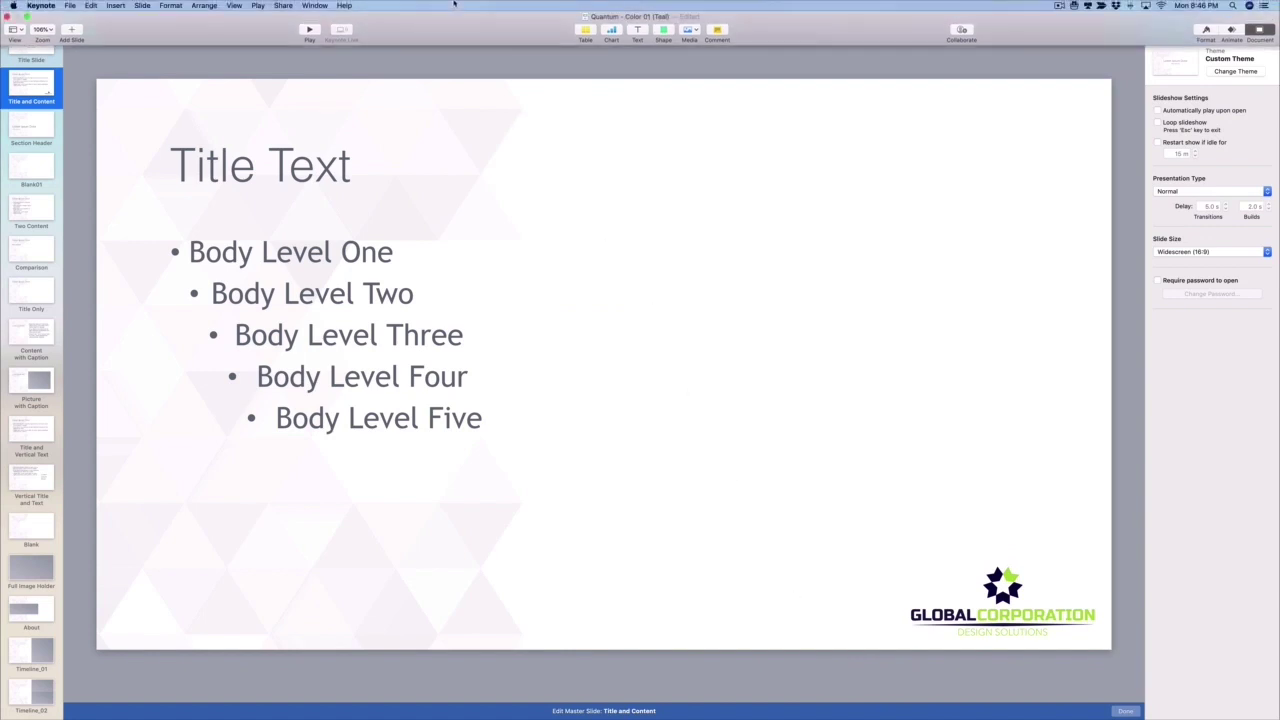
click(232, 5)
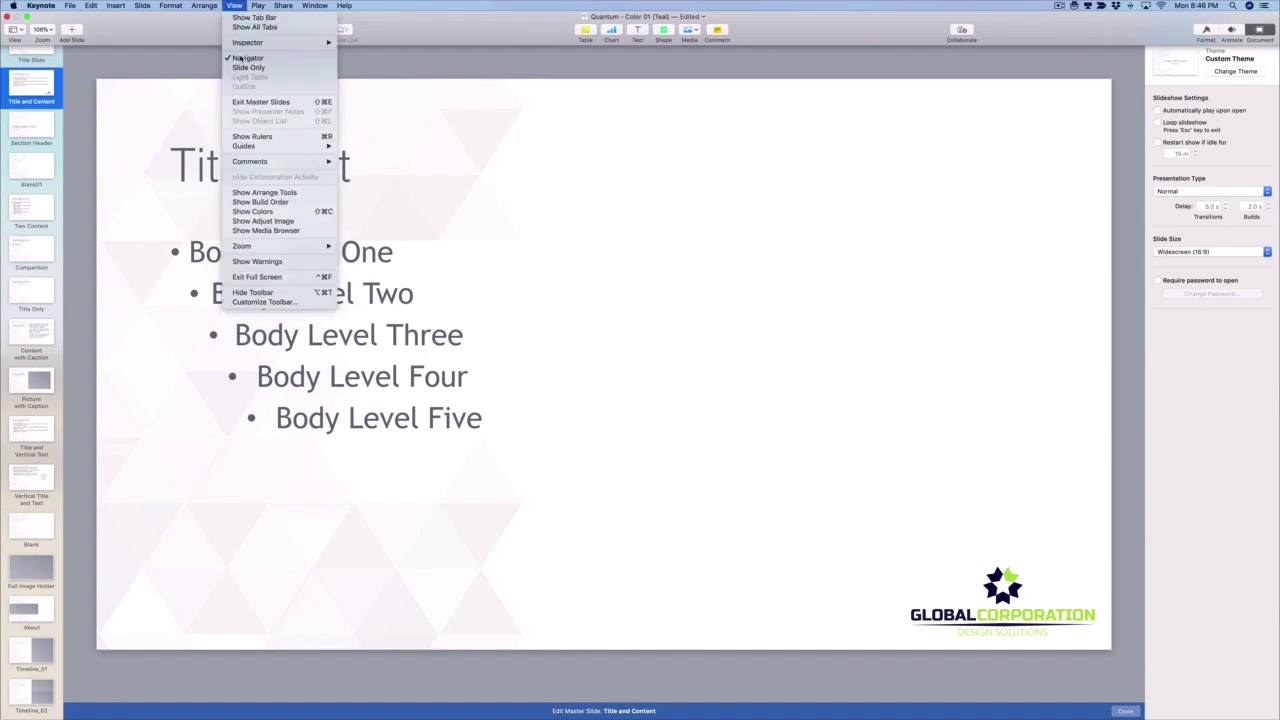
click(255, 102)
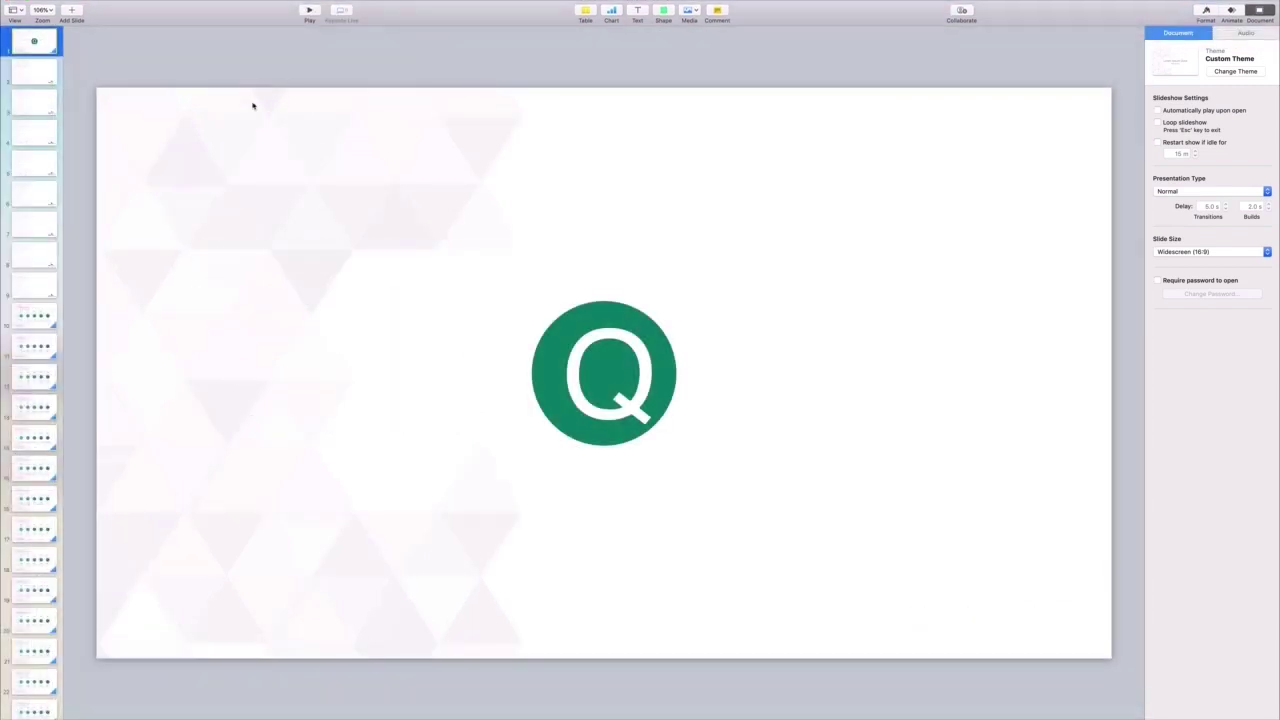
Step: Step down through the slides to confirm the logo appears on each
key(Down)
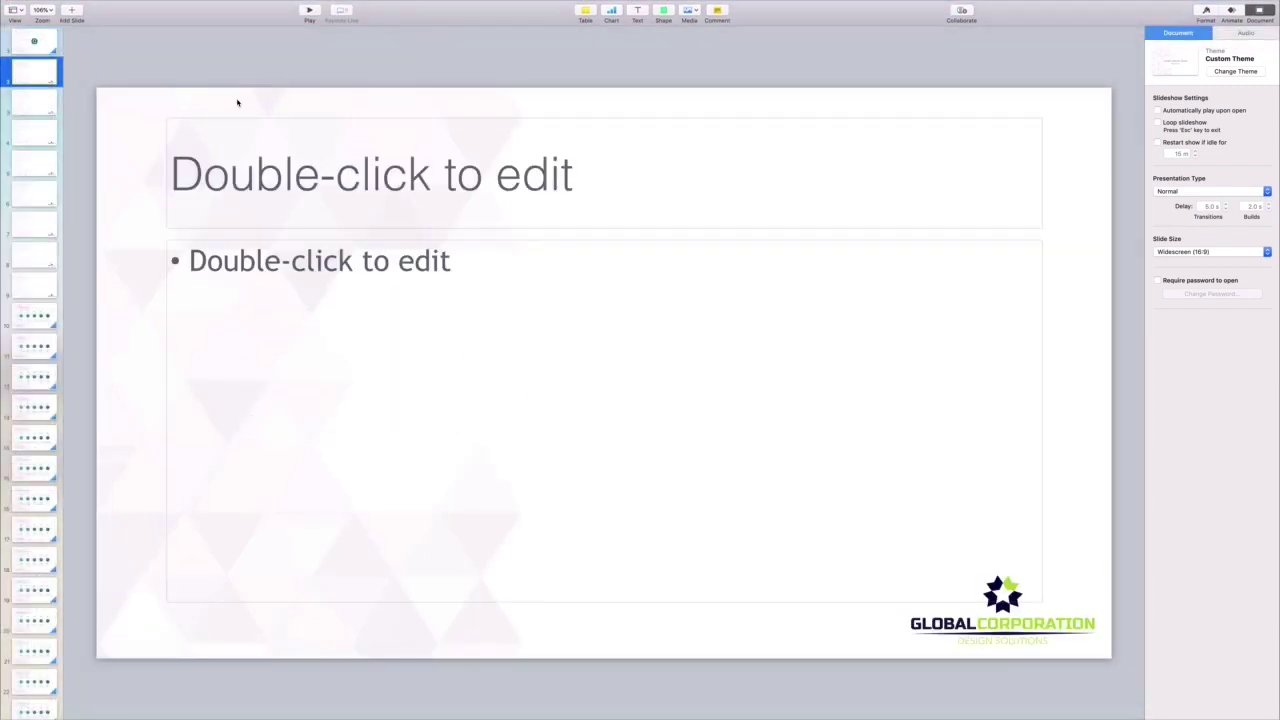
key(Down)
key(Down)
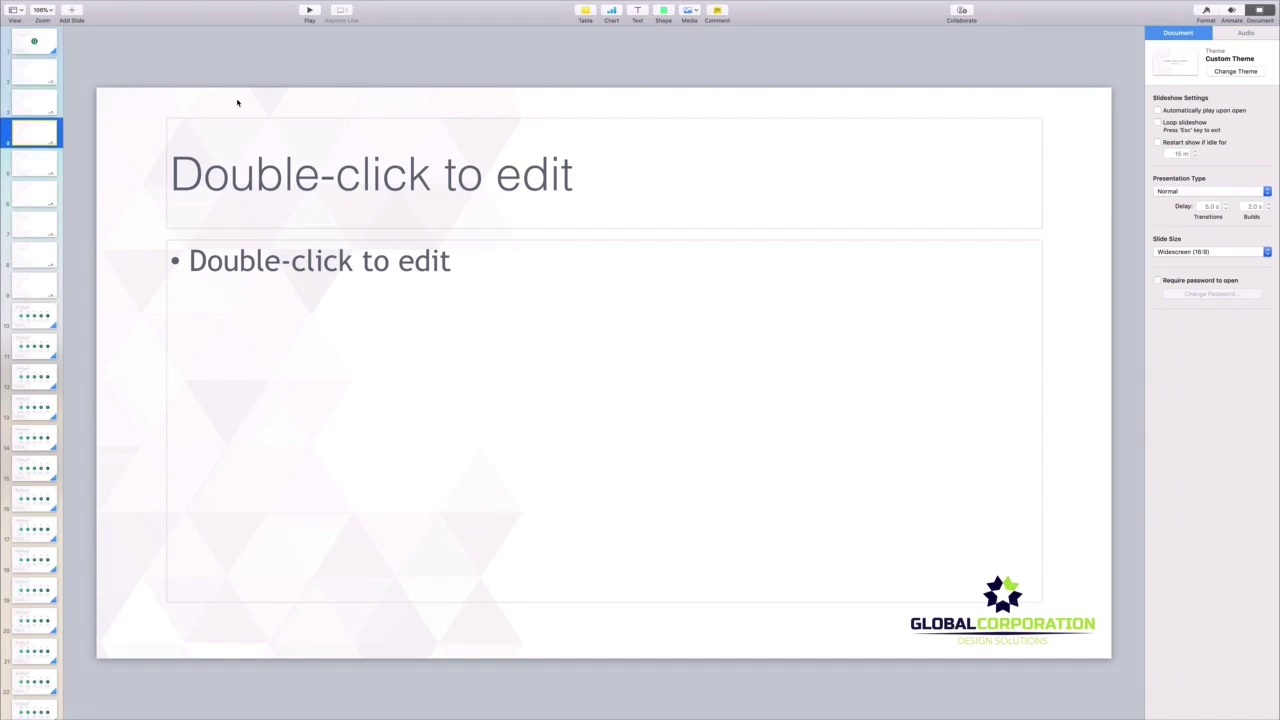
key(Down)
key(Down)
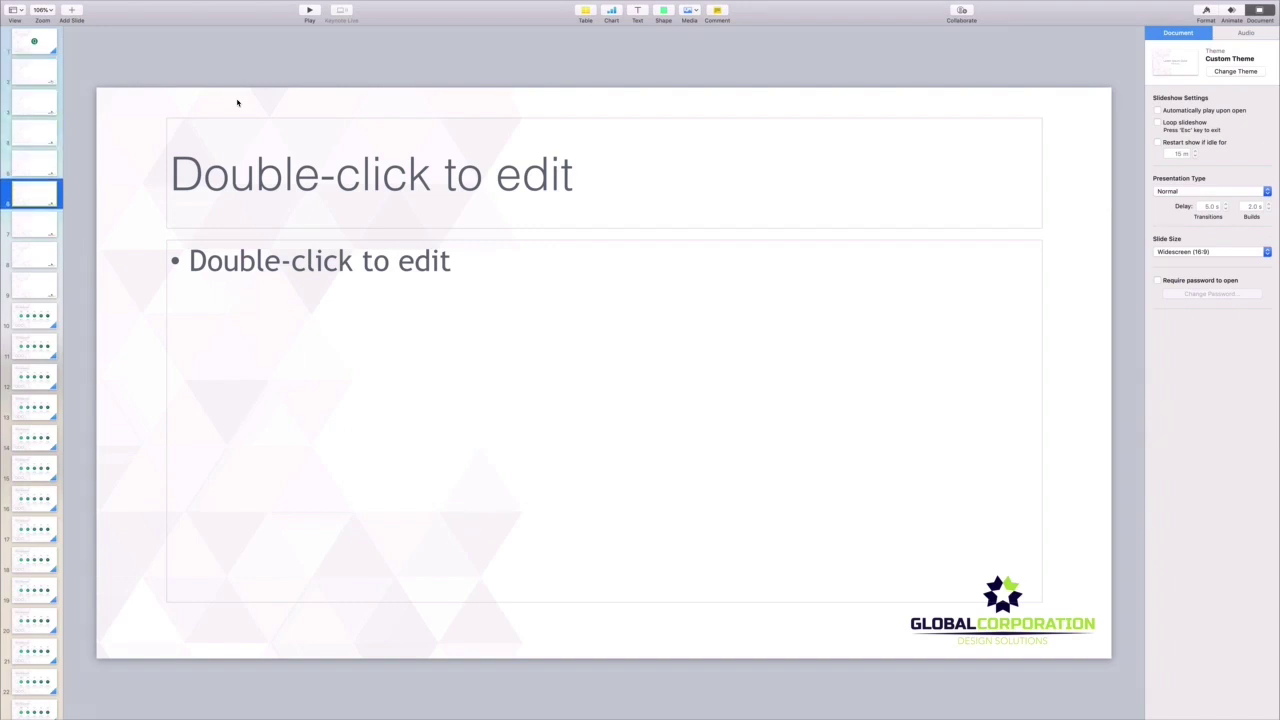
key(Down)
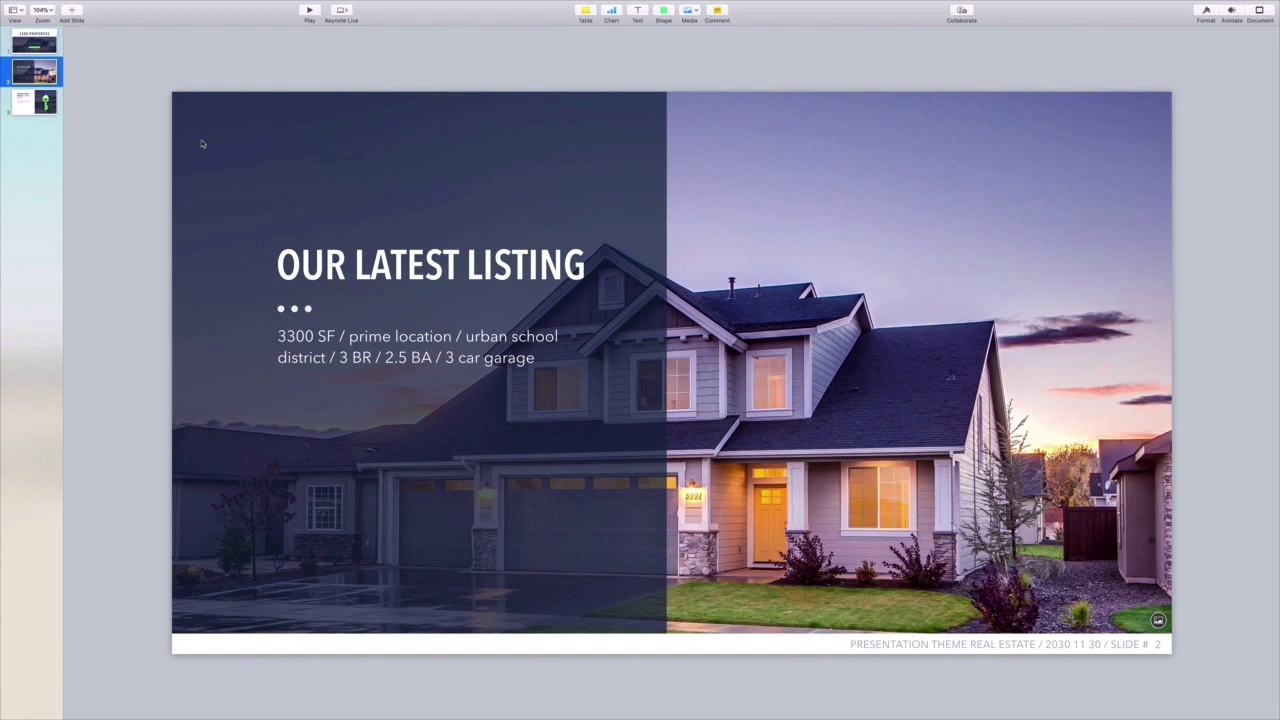
Step: Switch from the full-screen Keynote deck to the Safari space showing Envato Elements music
key(ctrl+Left)
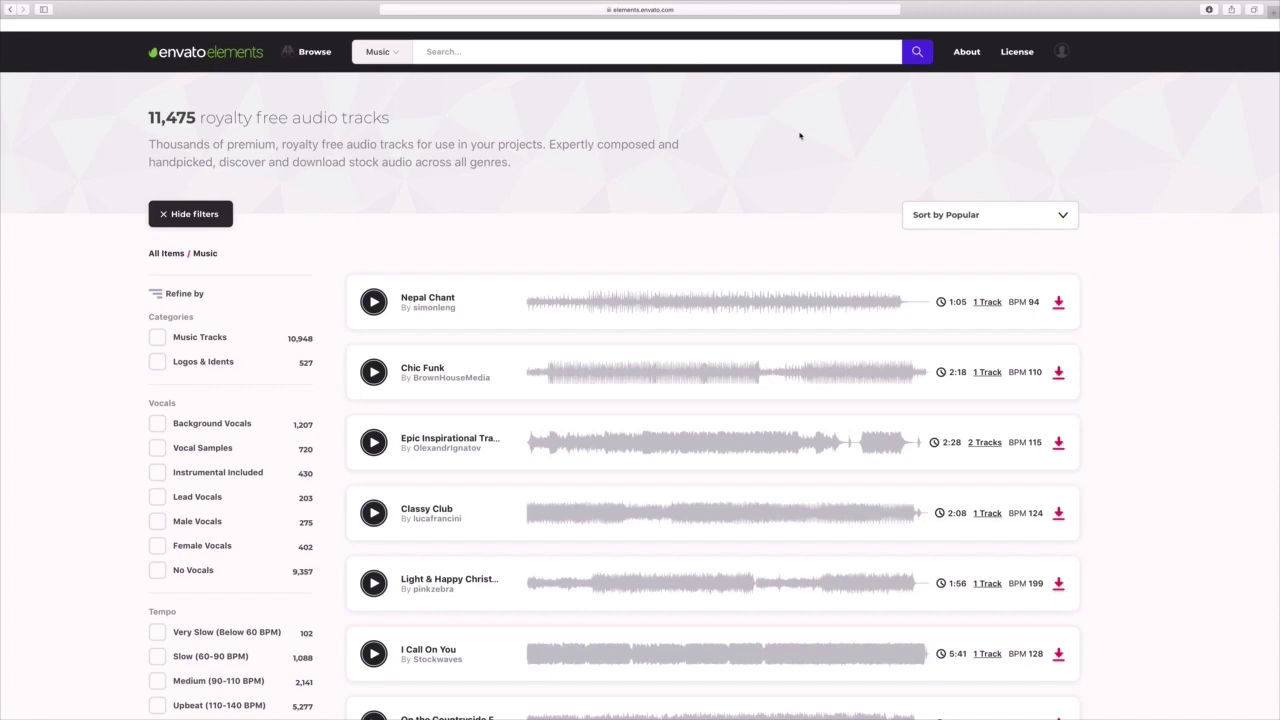
Step: Search Envato Elements music for 'soft piano', preview the third Soft Piano track and start its download
scroll(800, 136, down, 2)
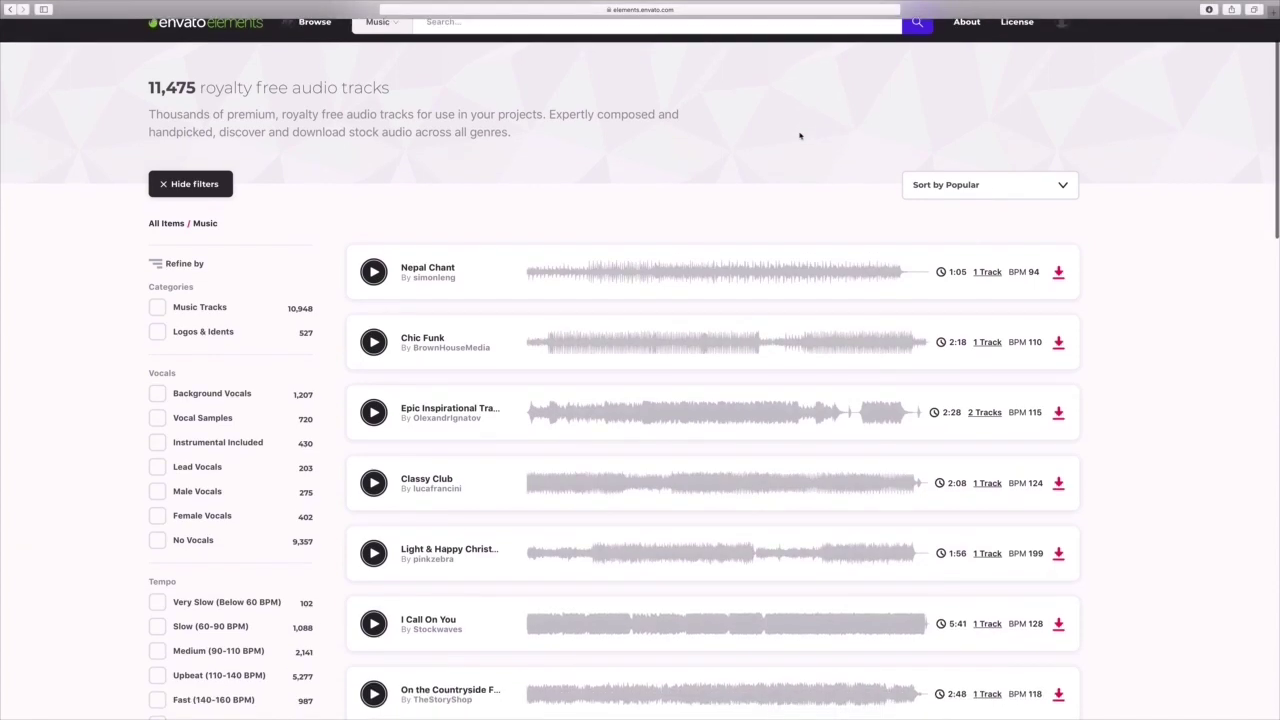
scroll(800, 136, down, 5)
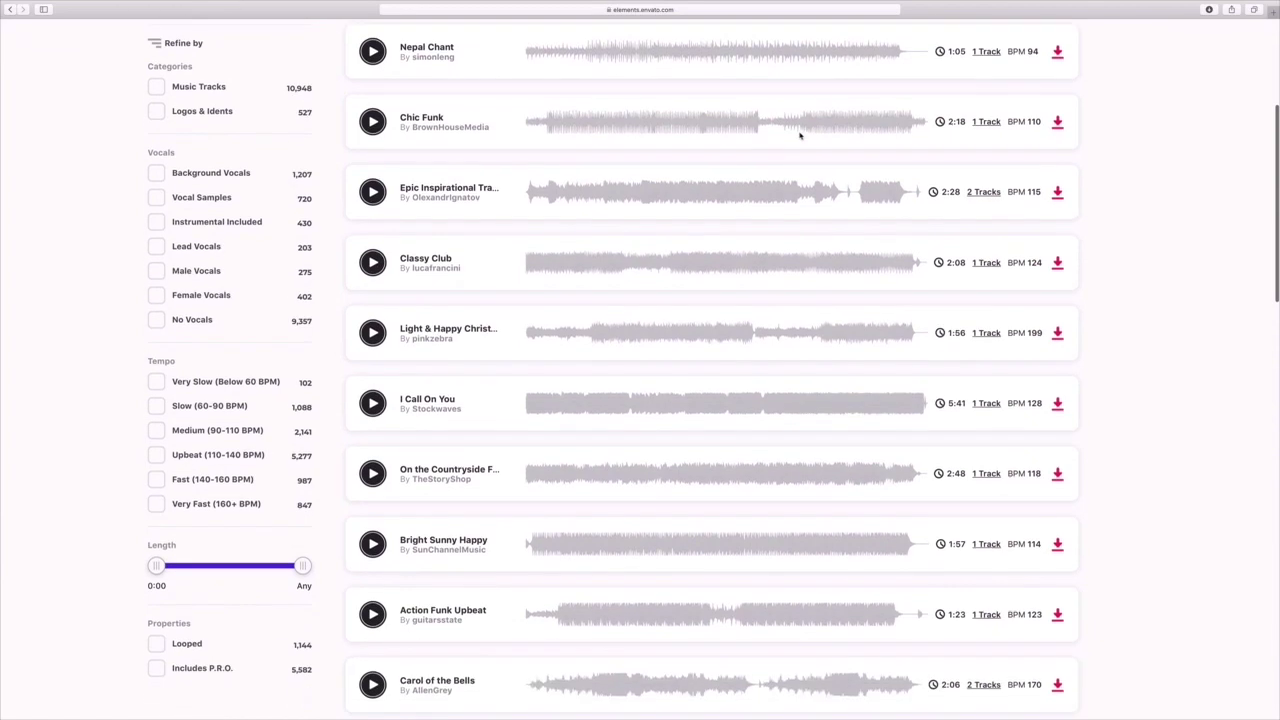
scroll(800, 136, down, 2)
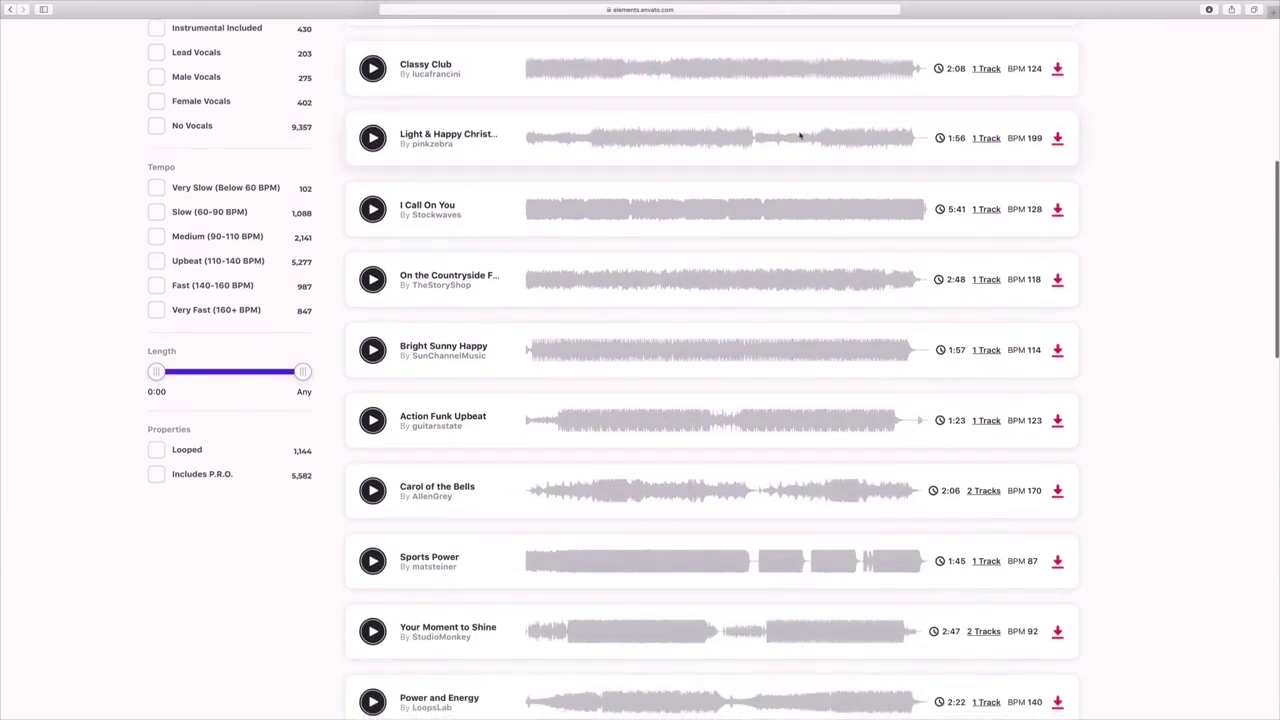
scroll(800, 136, up, 9)
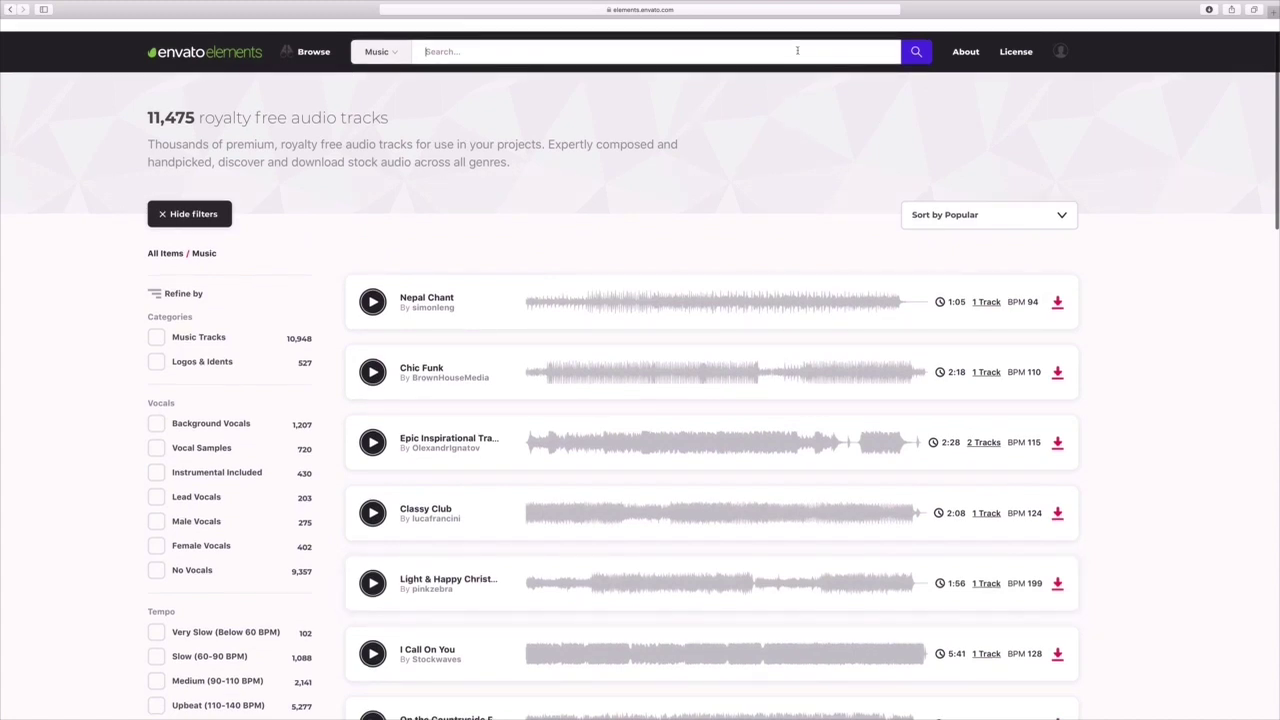
text(sa)
text(piano)
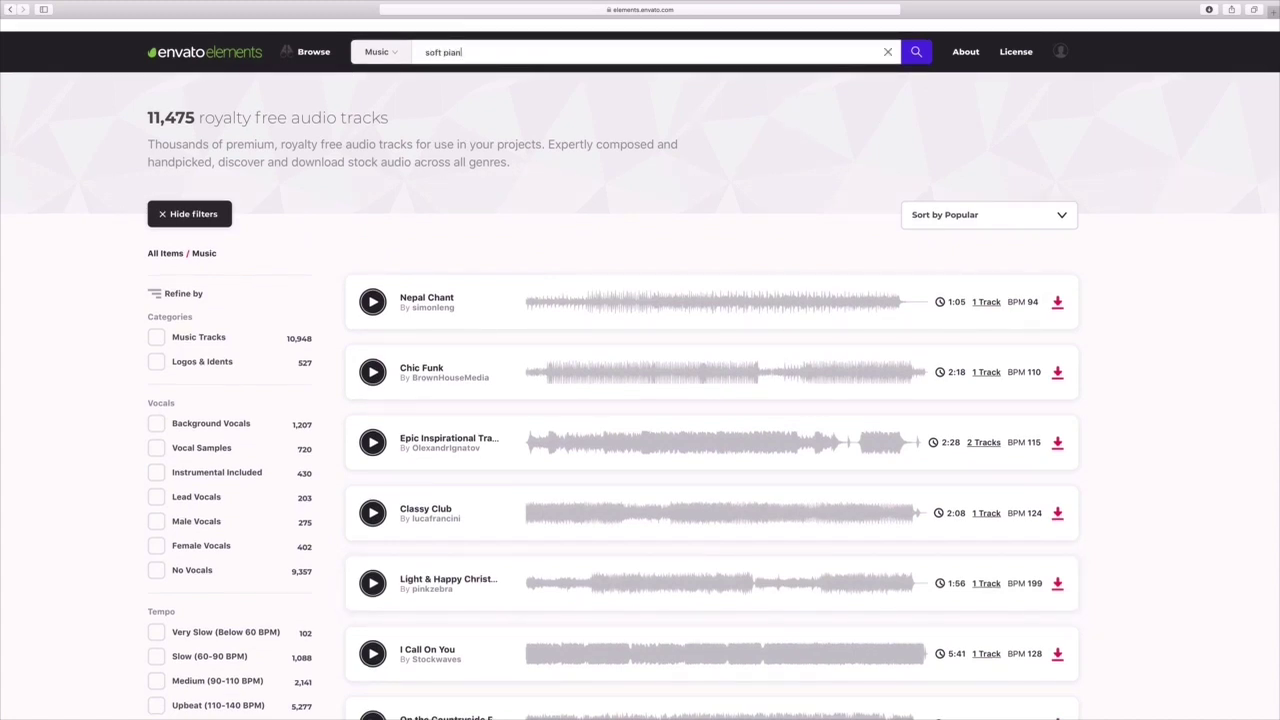
key(Return)
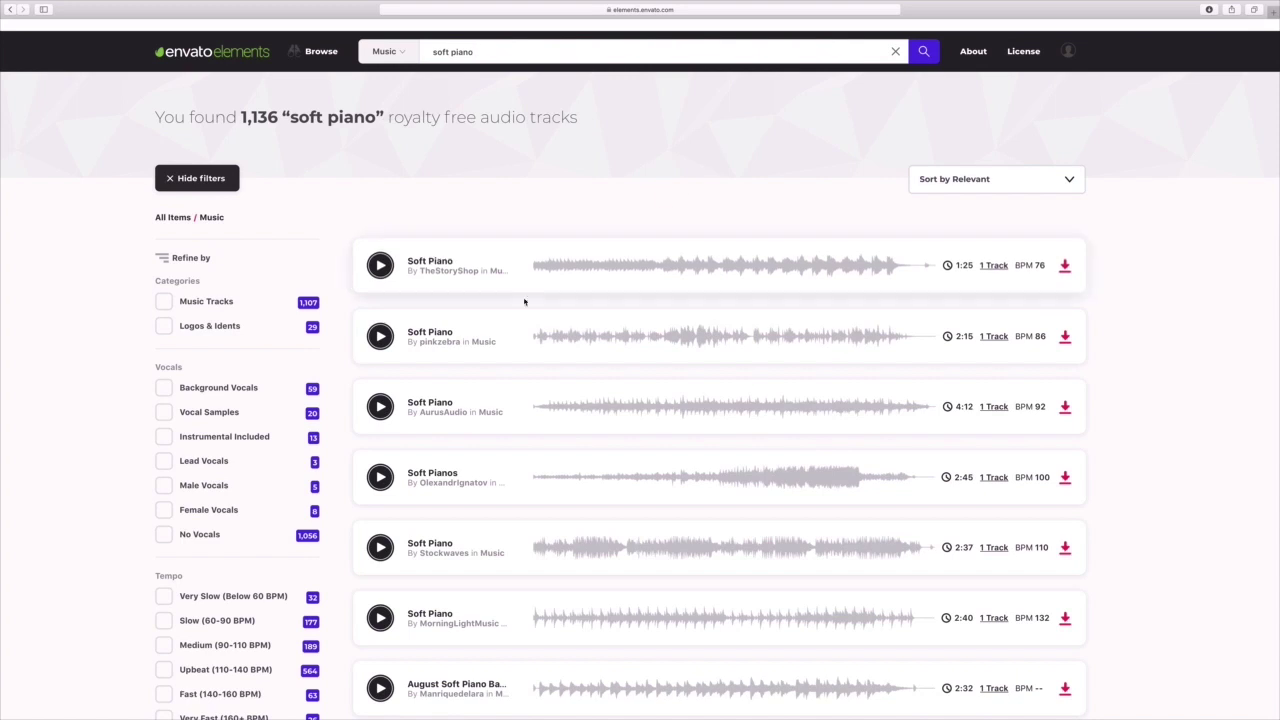
click(381, 405)
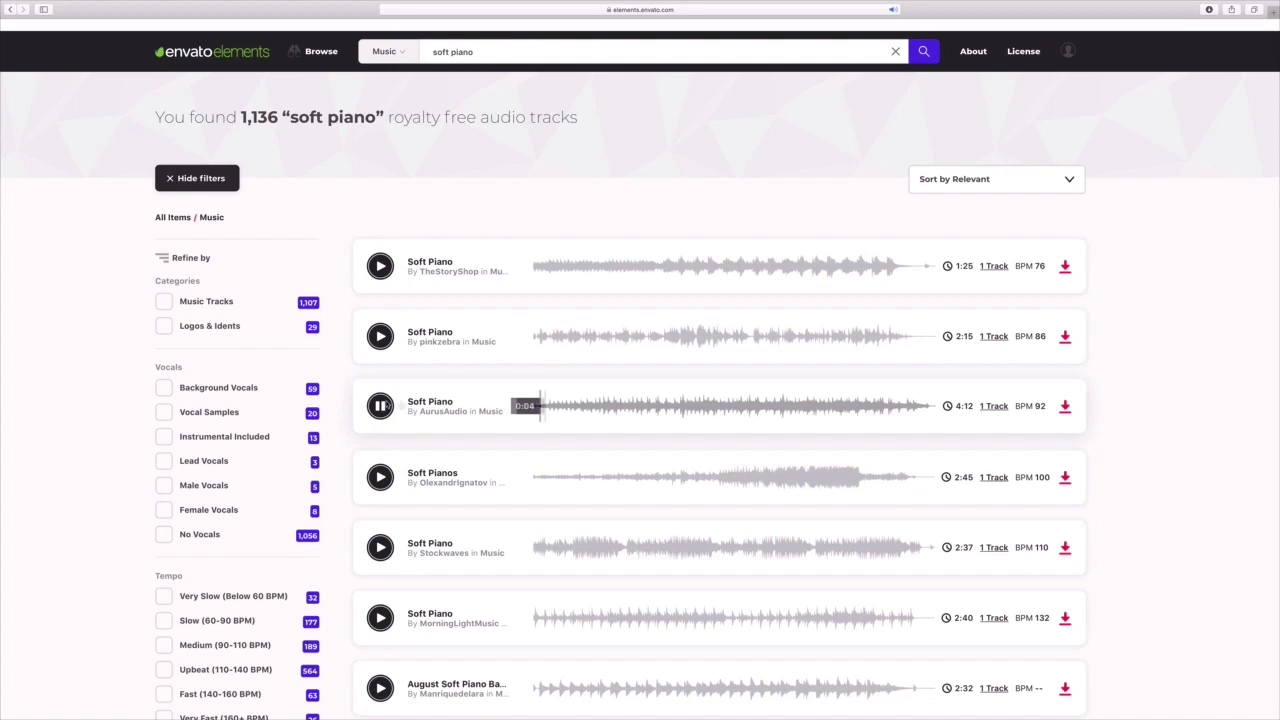
click(1066, 409)
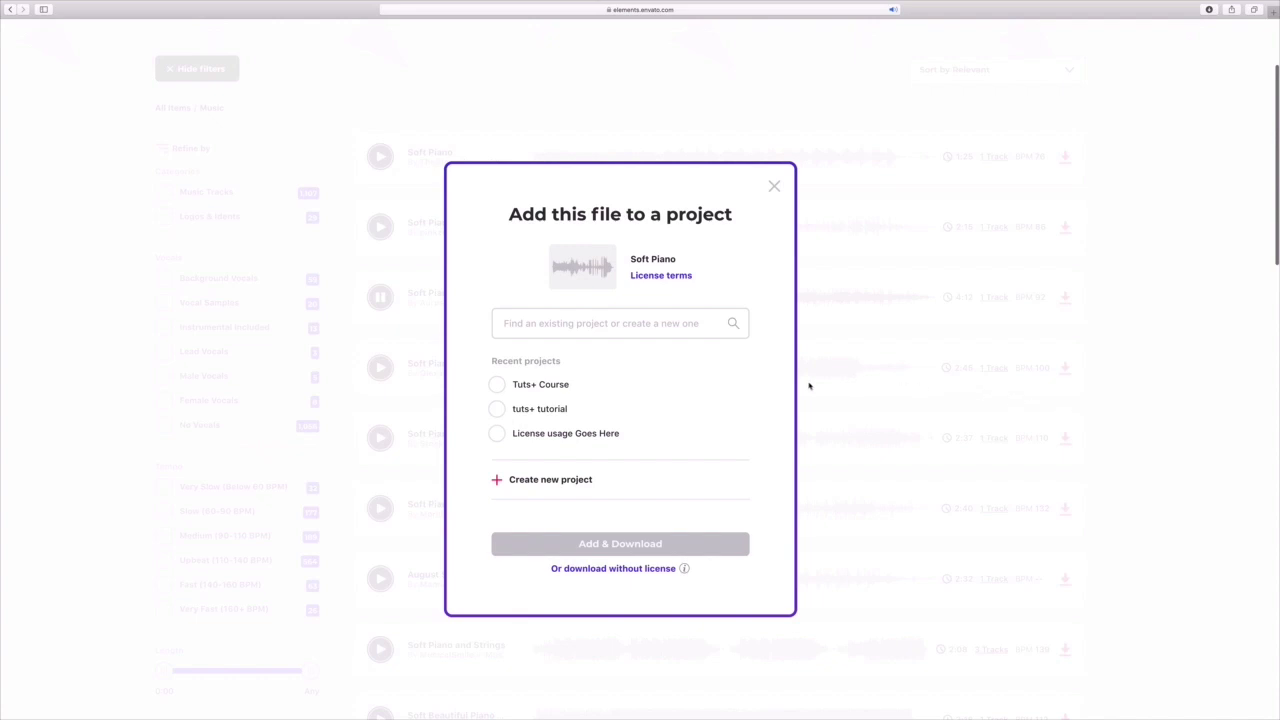
Step: Tick the Tuts+ Course project for Soft Piano and choose Add & Download
click(565, 390)
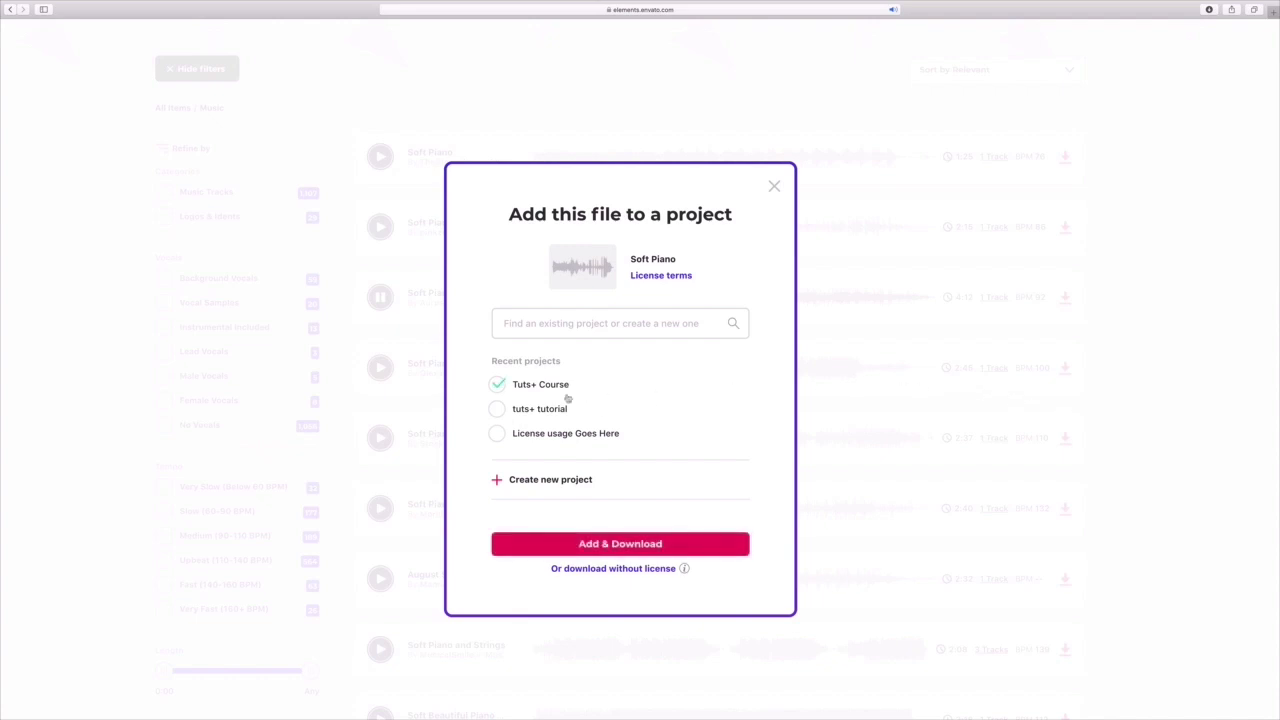
click(614, 546)
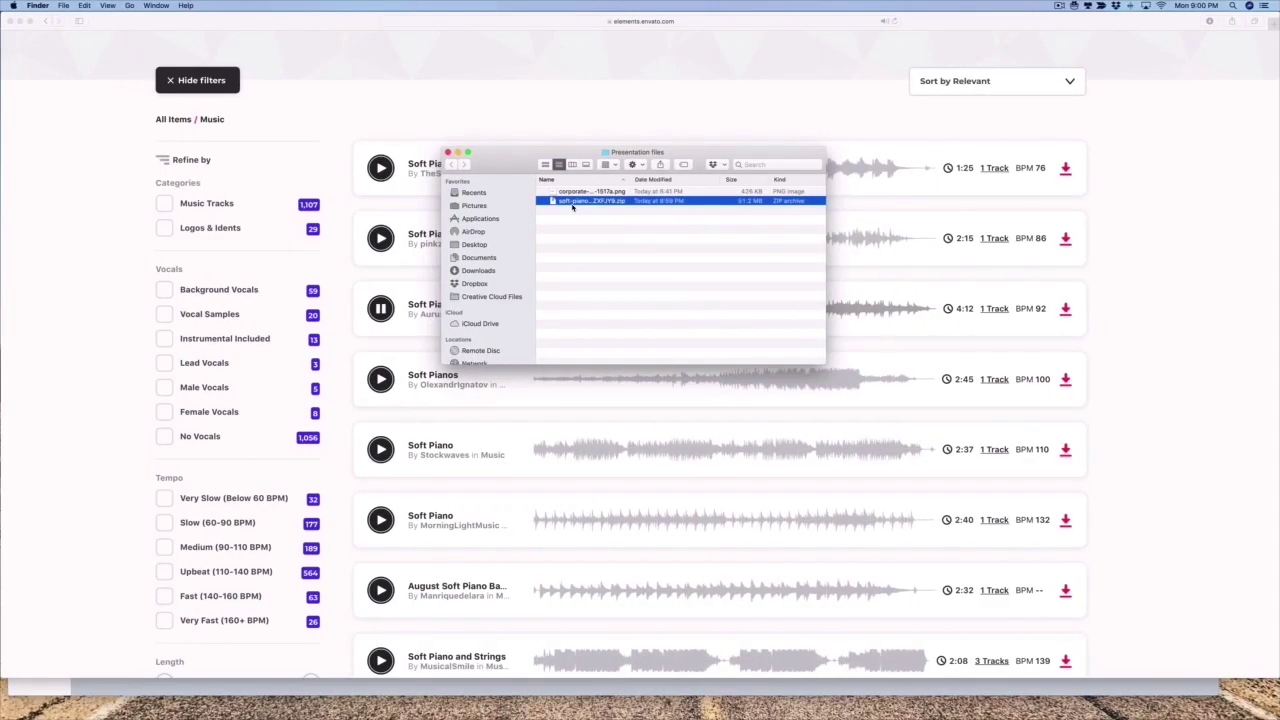
Step: Unarchive soft-piano-MZXFJY9.zip with Archive Utility
right_click(572, 207)
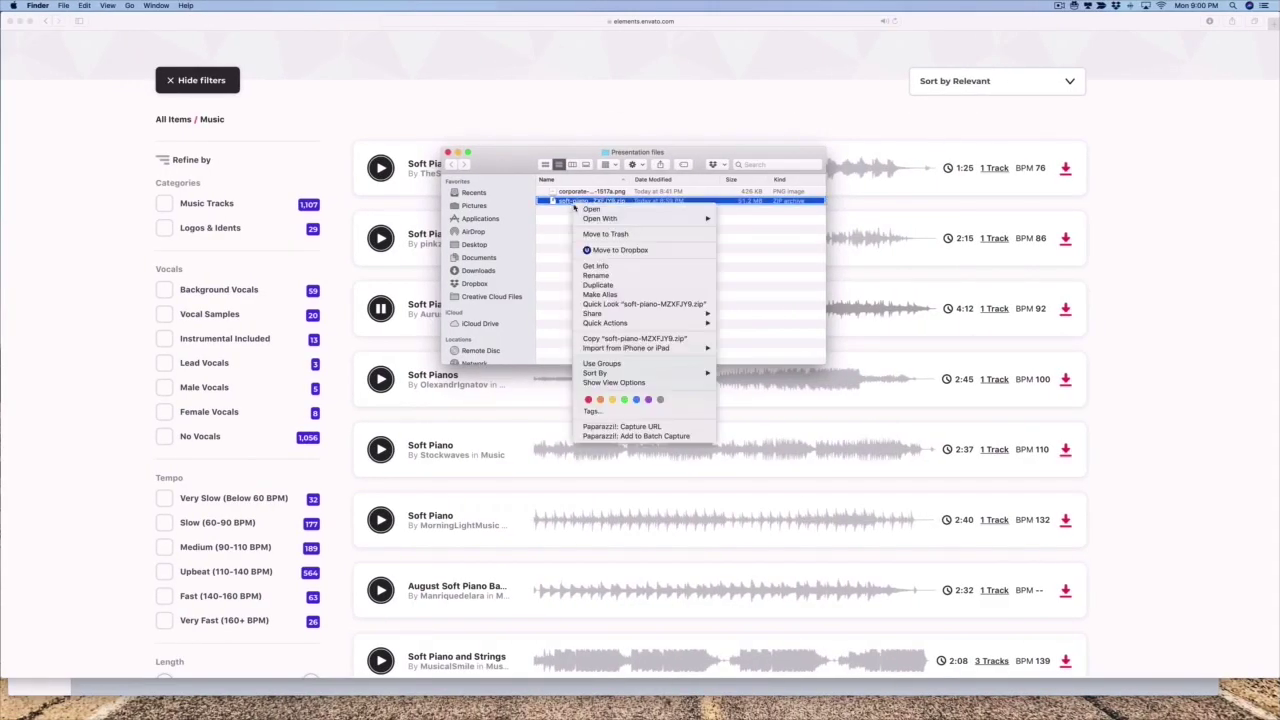
mouse_move(601, 219)
click(737, 218)
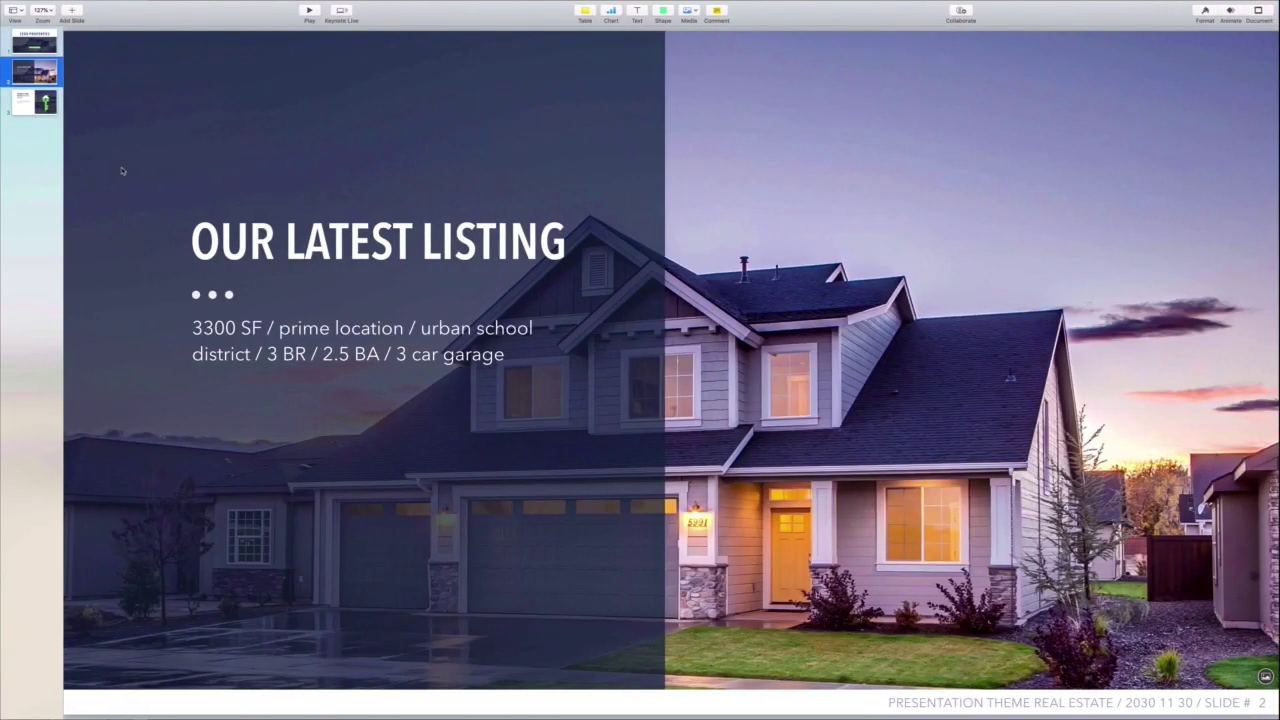
Step: Insert Memories.mp3 onto the Our Latest Listing slide and play it from its speaker icon
click(116, 5)
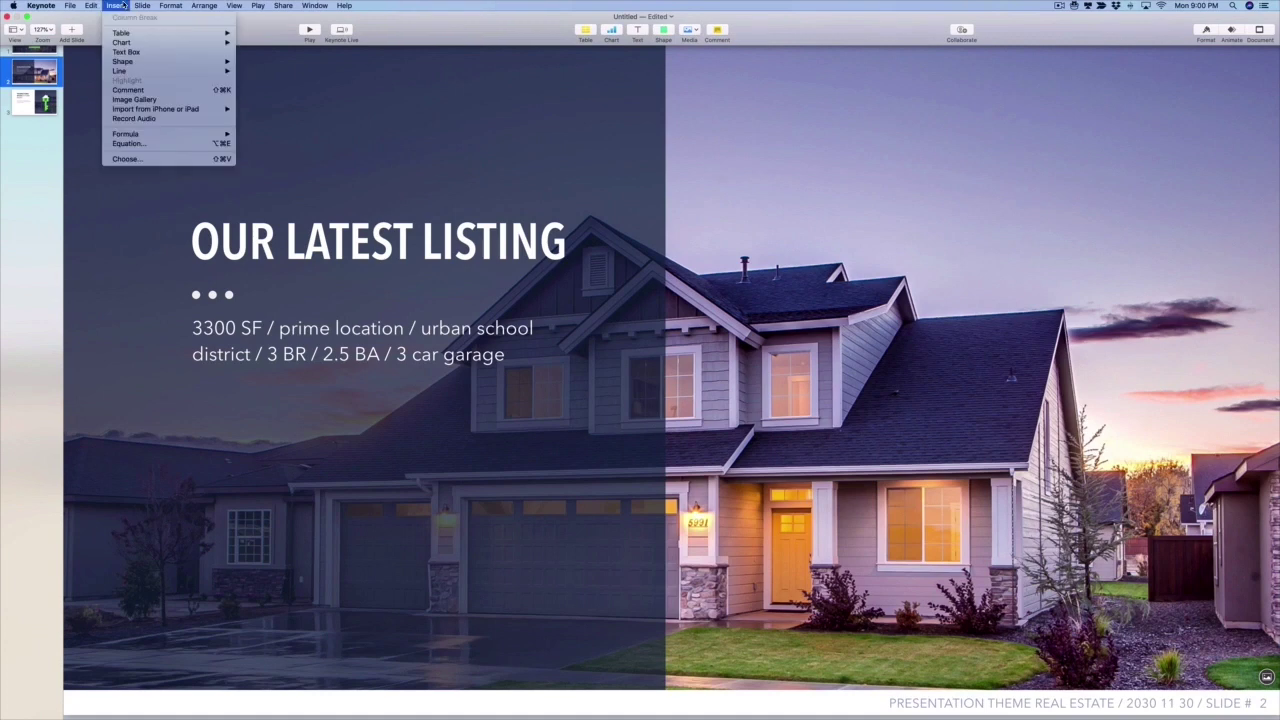
click(126, 159)
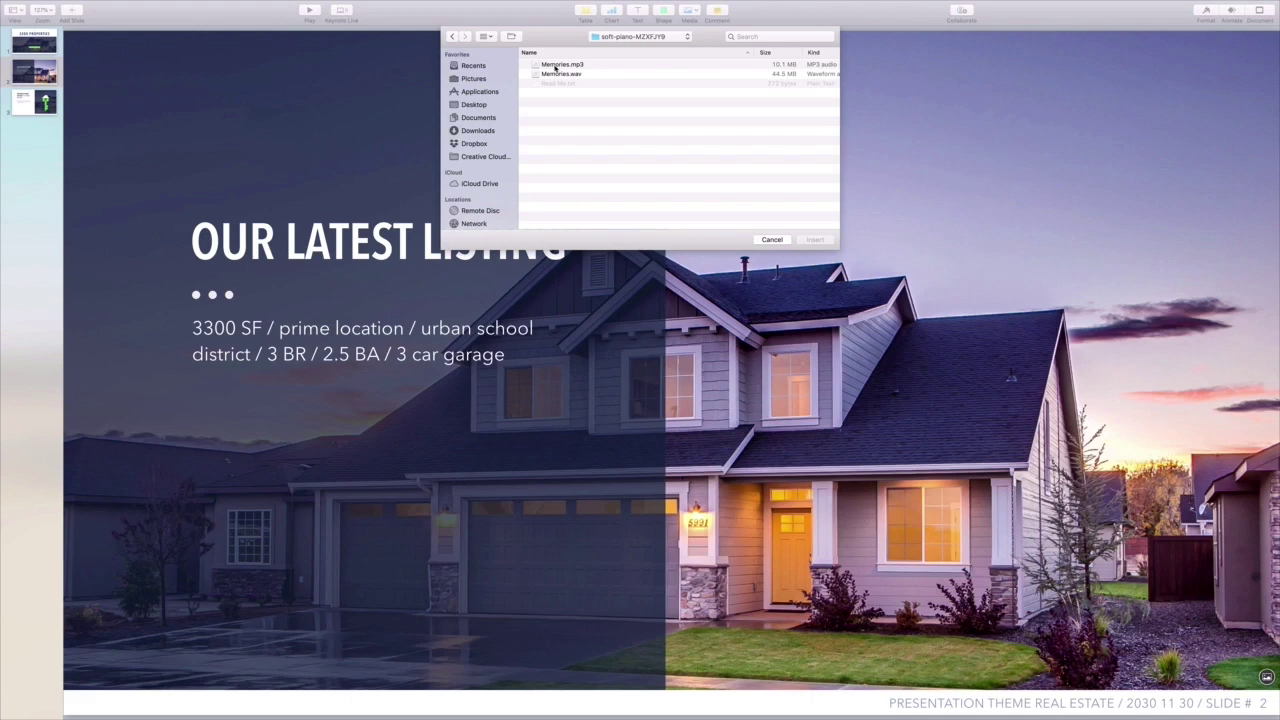
double_click(555, 65)
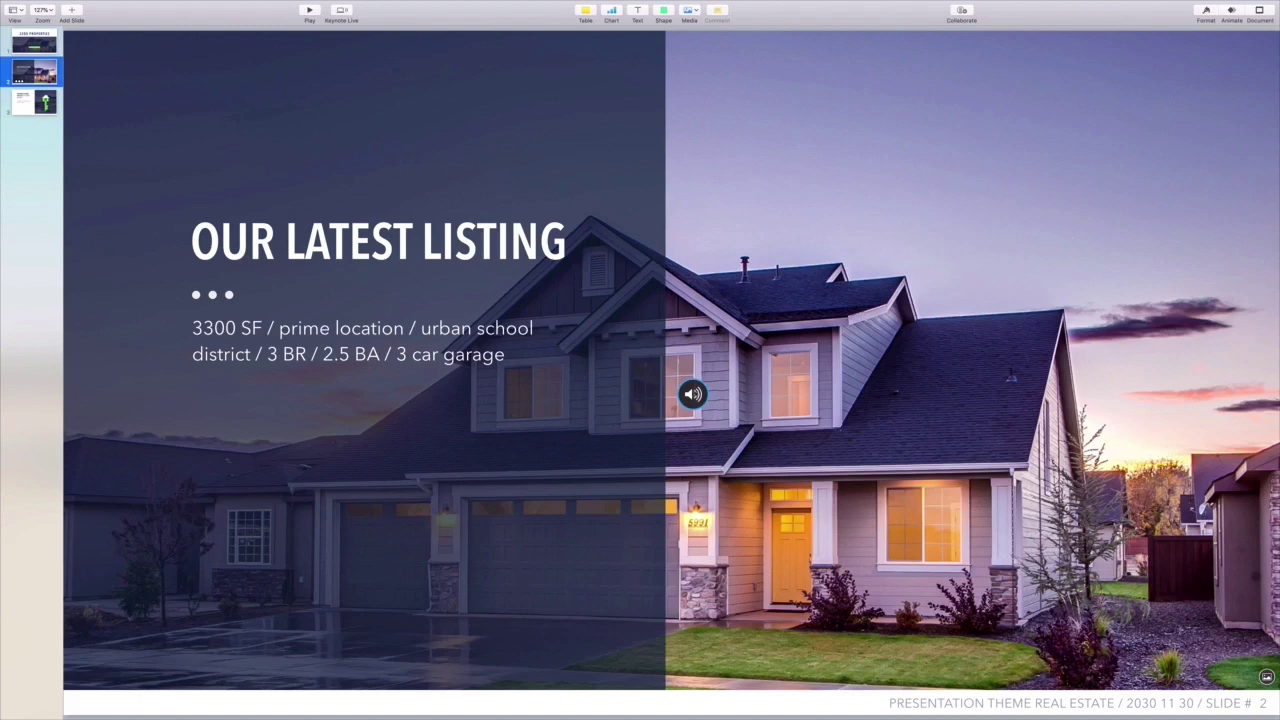
click(693, 394)
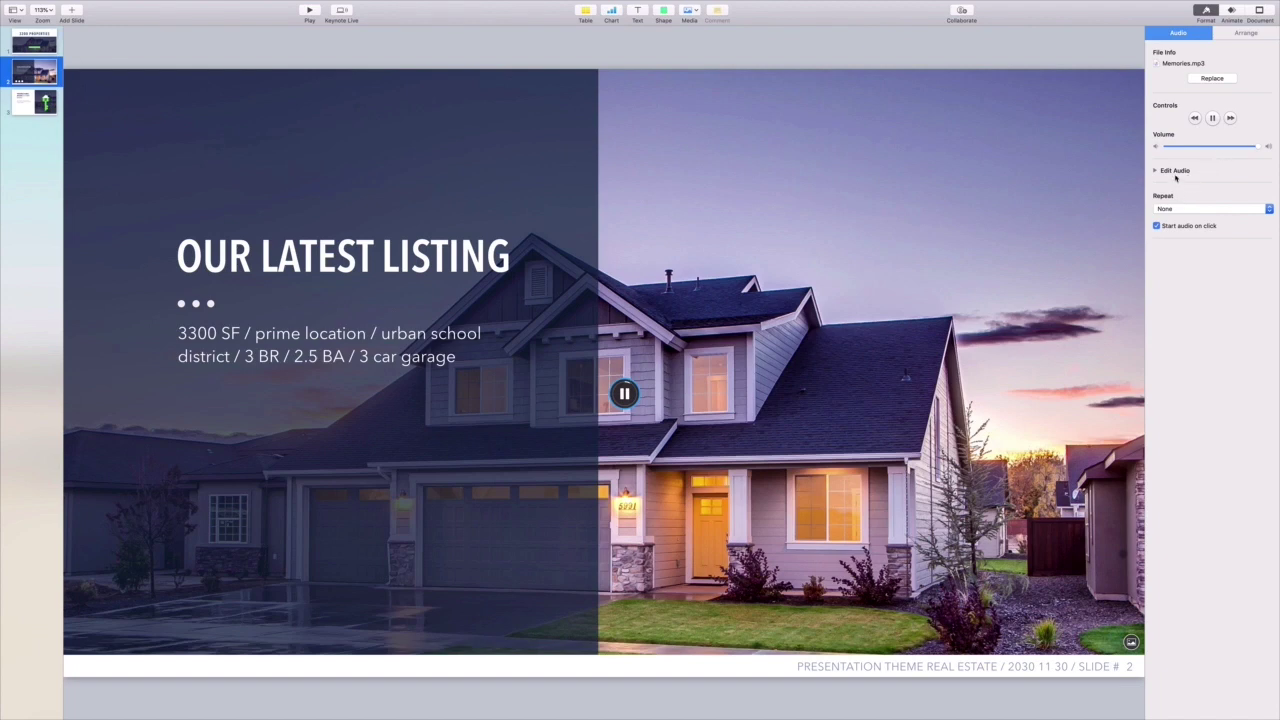
Step: Under Edit Audio, set Memories.mp3's trim to start 00:00:34.527 and end 00:02:49.088
click(1172, 171)
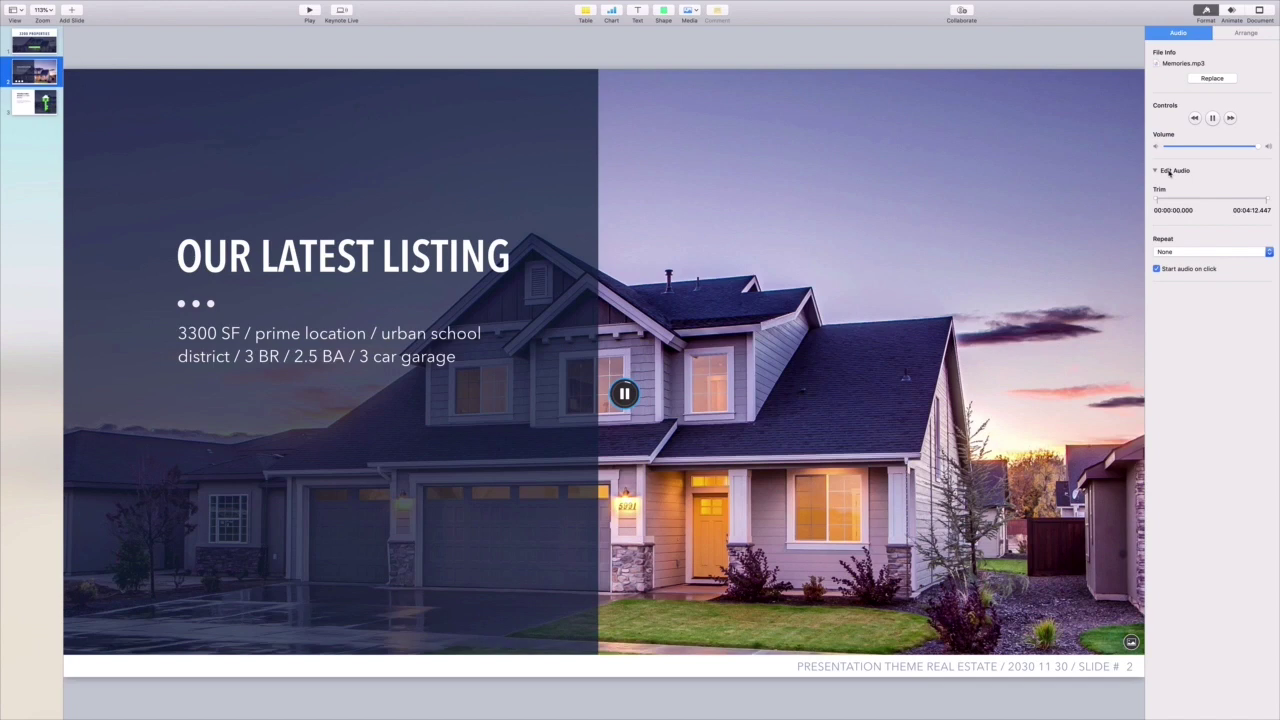
drag(1157, 200, 1173, 203)
drag(1267, 200, 1229, 204)
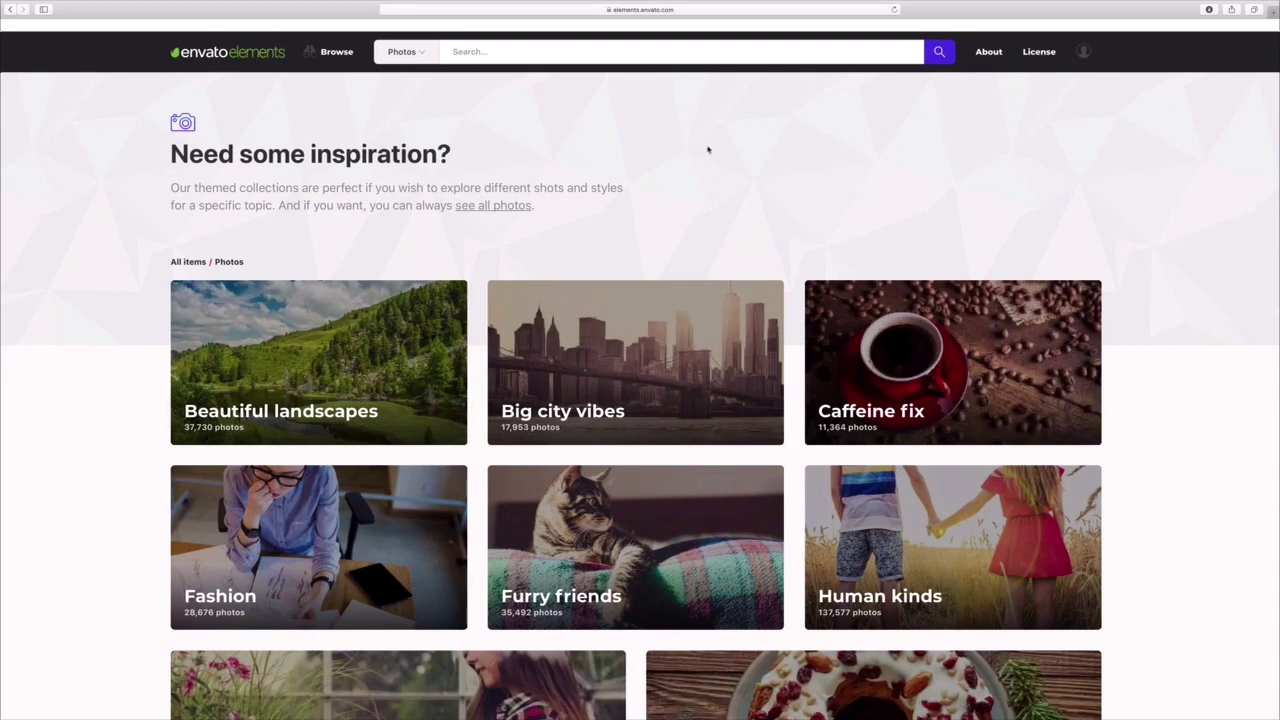
Step: Search photos for 'locomotive', open the Old train Locomotive photo and start its download
click(697, 48)
text(locomotive)
key(Return)
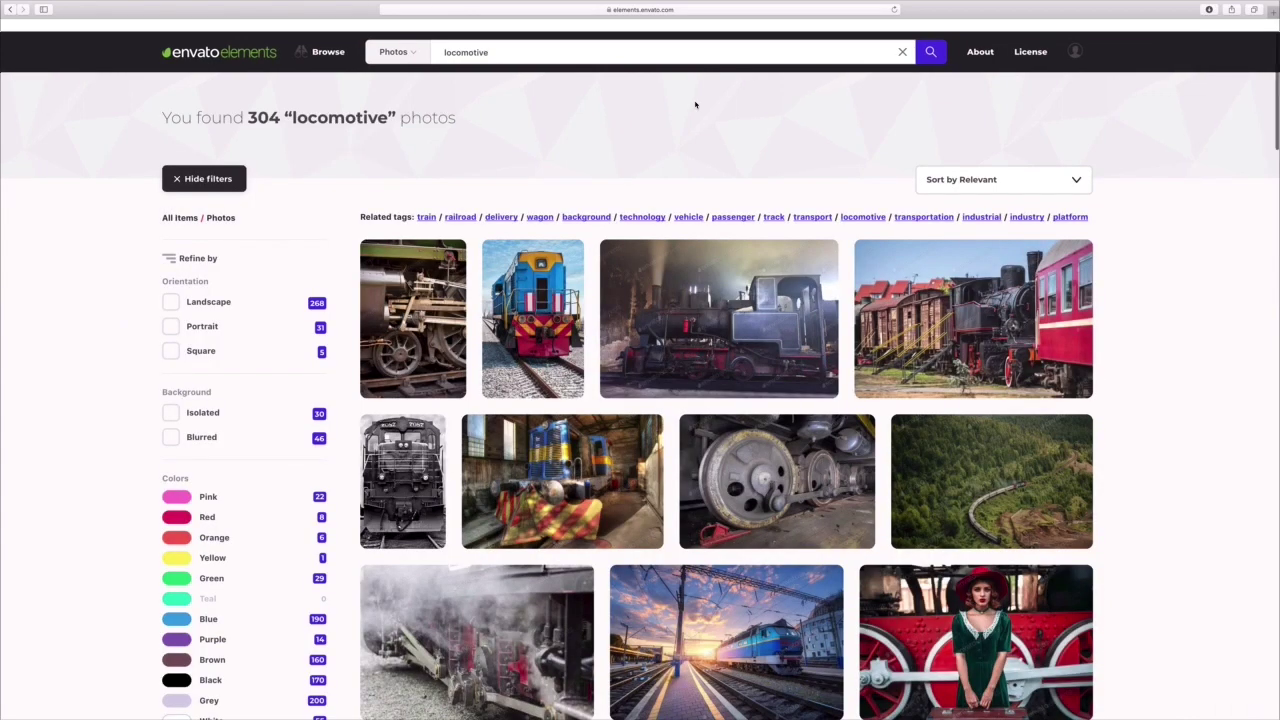
scroll(694, 103, down, 3)
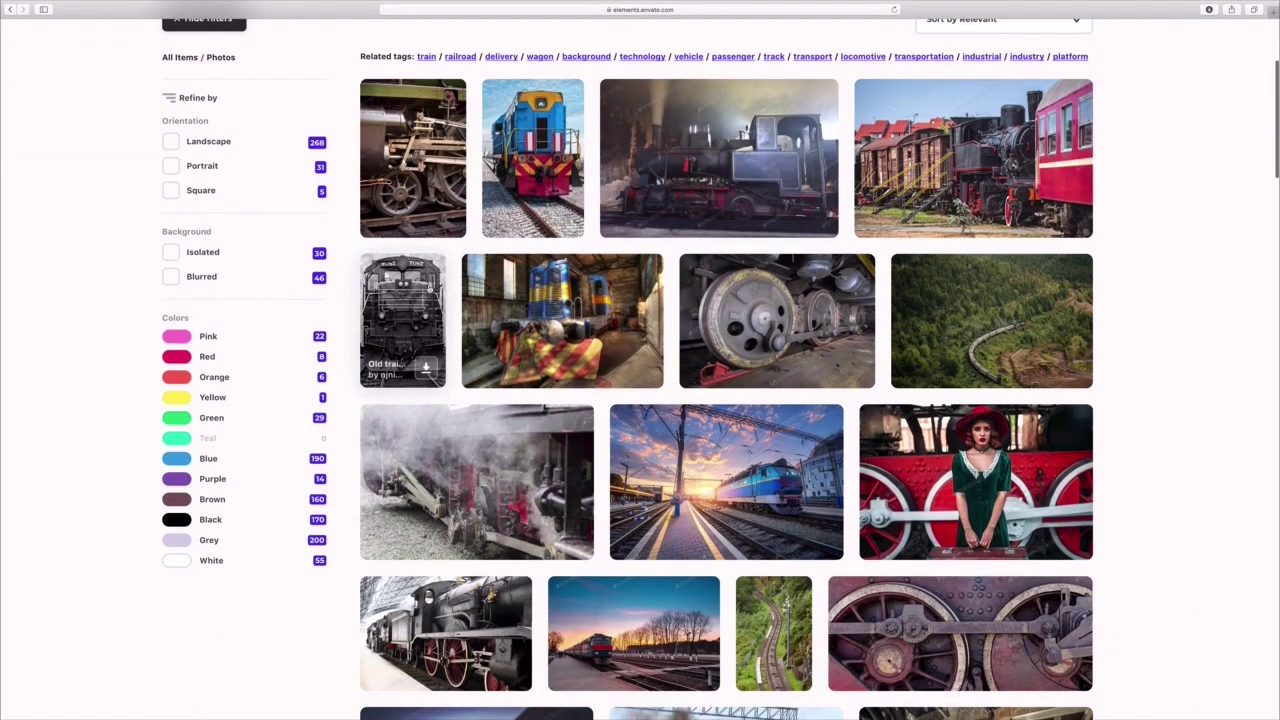
click(429, 288)
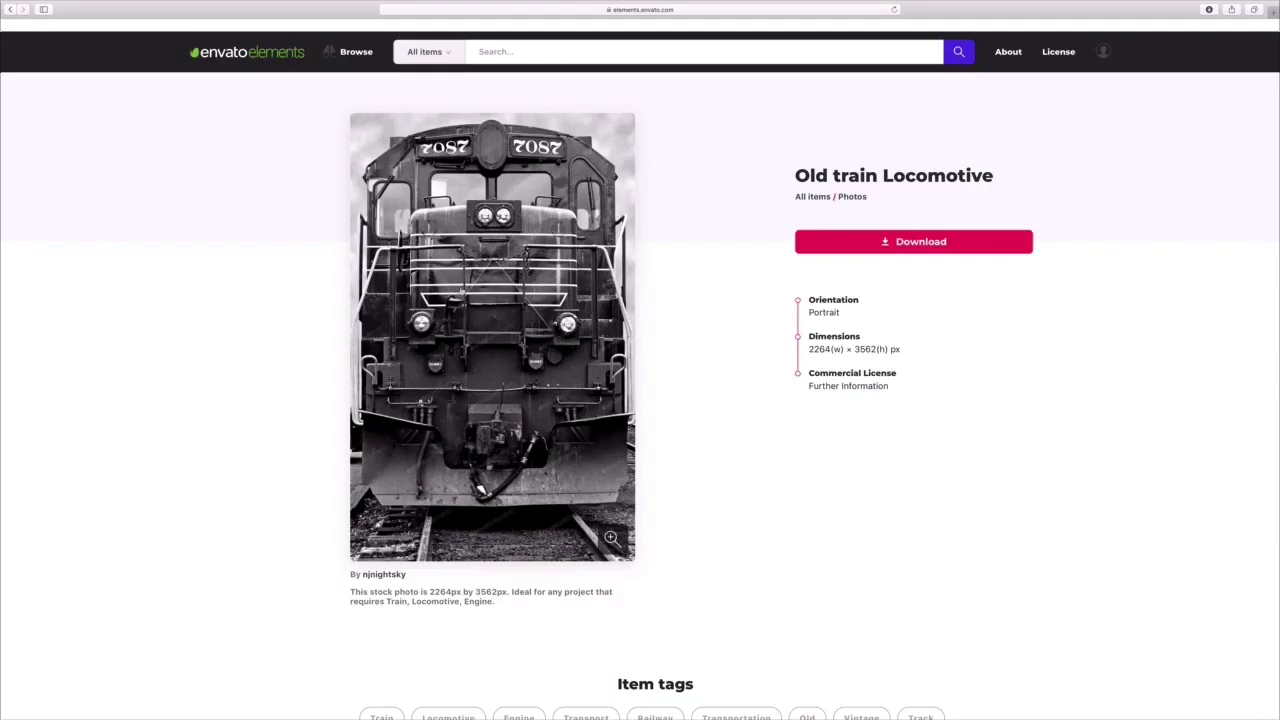
click(870, 251)
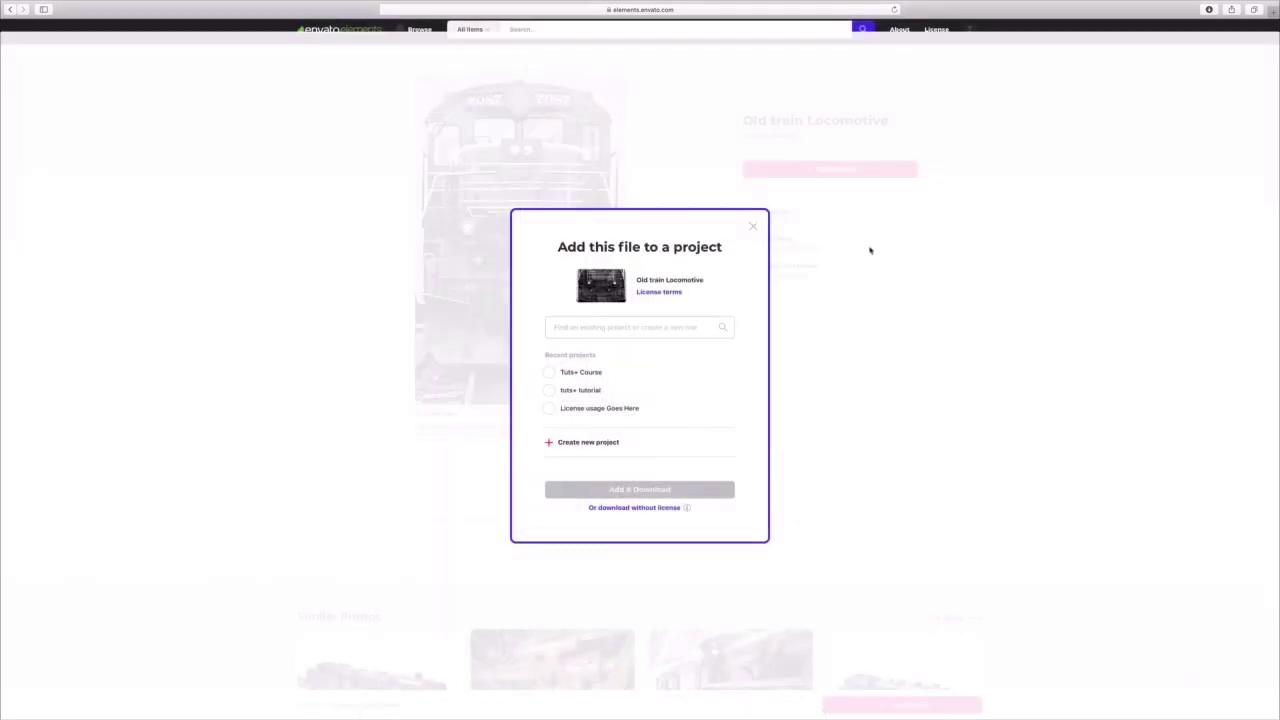
Step: Add the locomotive photo to Tuts+ Course, download it, and return to Keynote
click(586, 374)
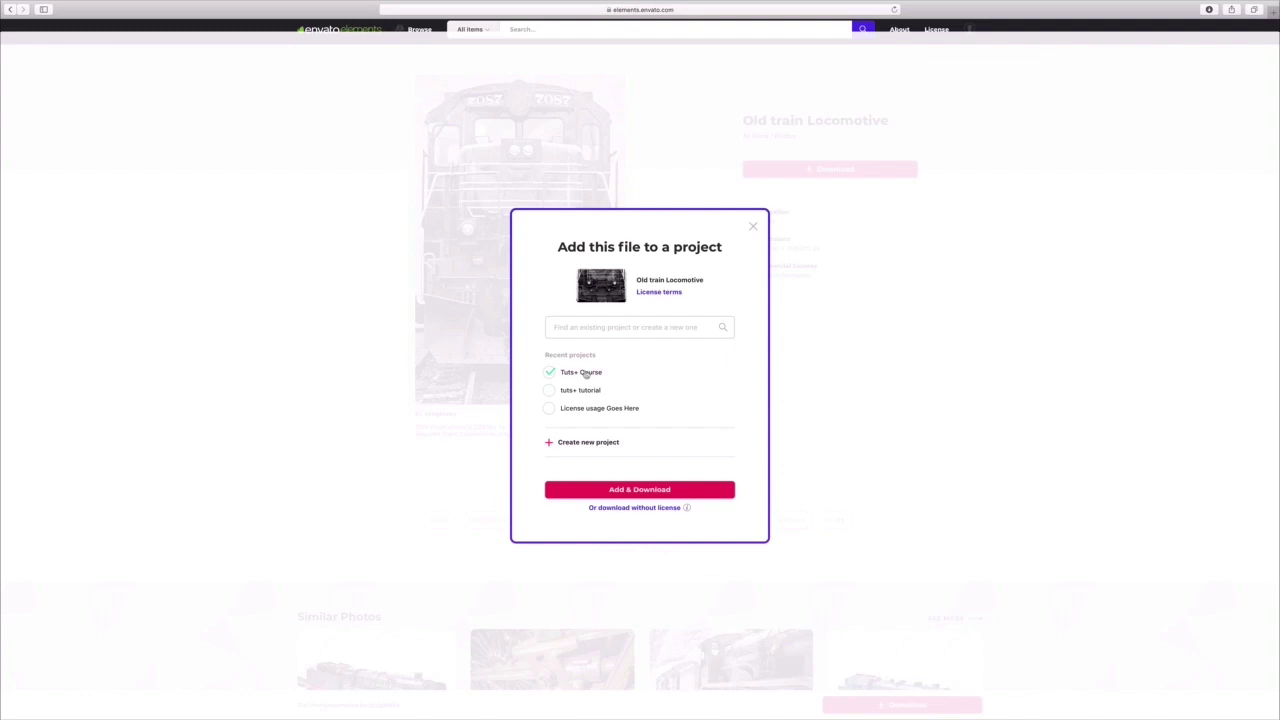
click(622, 494)
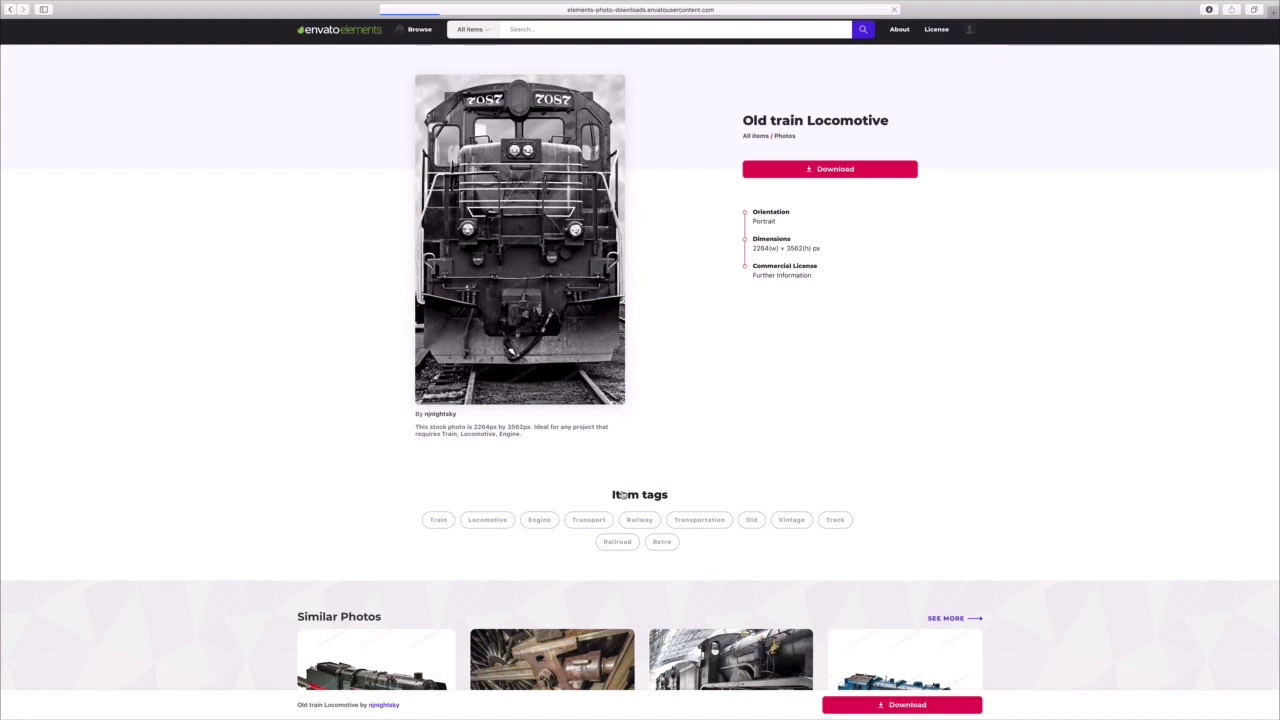
key(super+Tab)
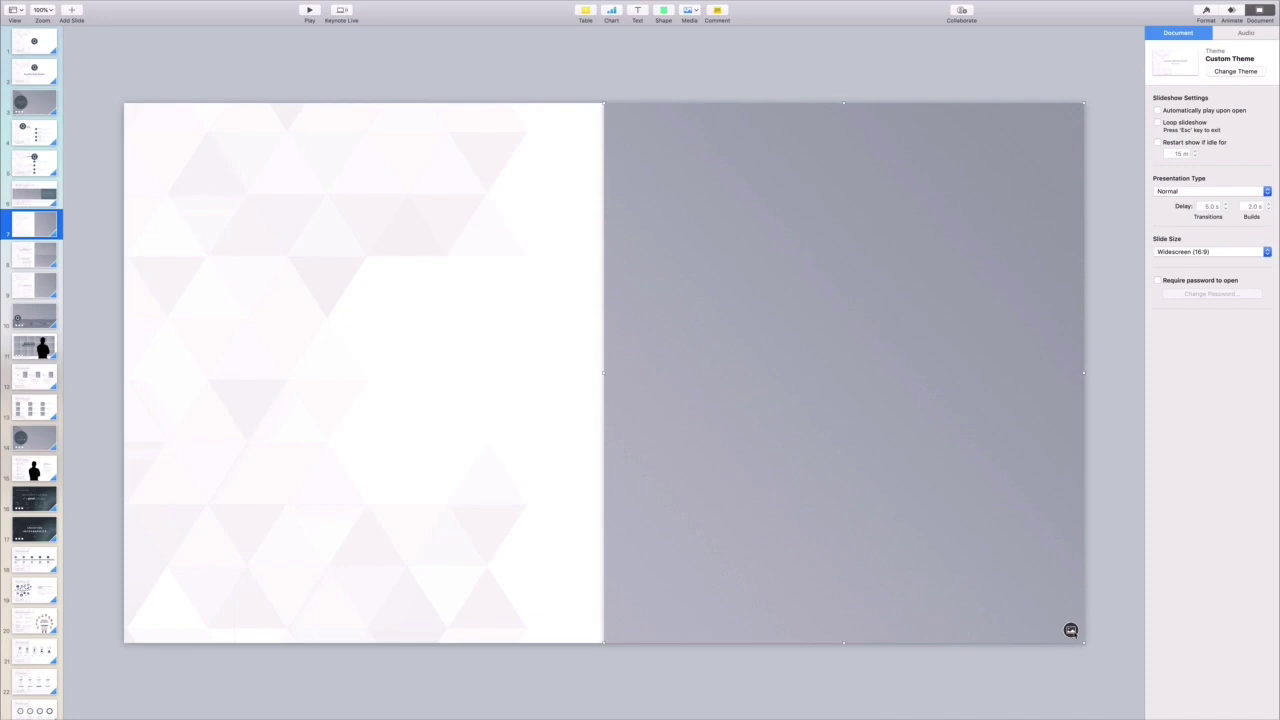
Step: Fill the right-half image placeholder with the cargo ship and tugboat photo from Photos
click(1070, 630)
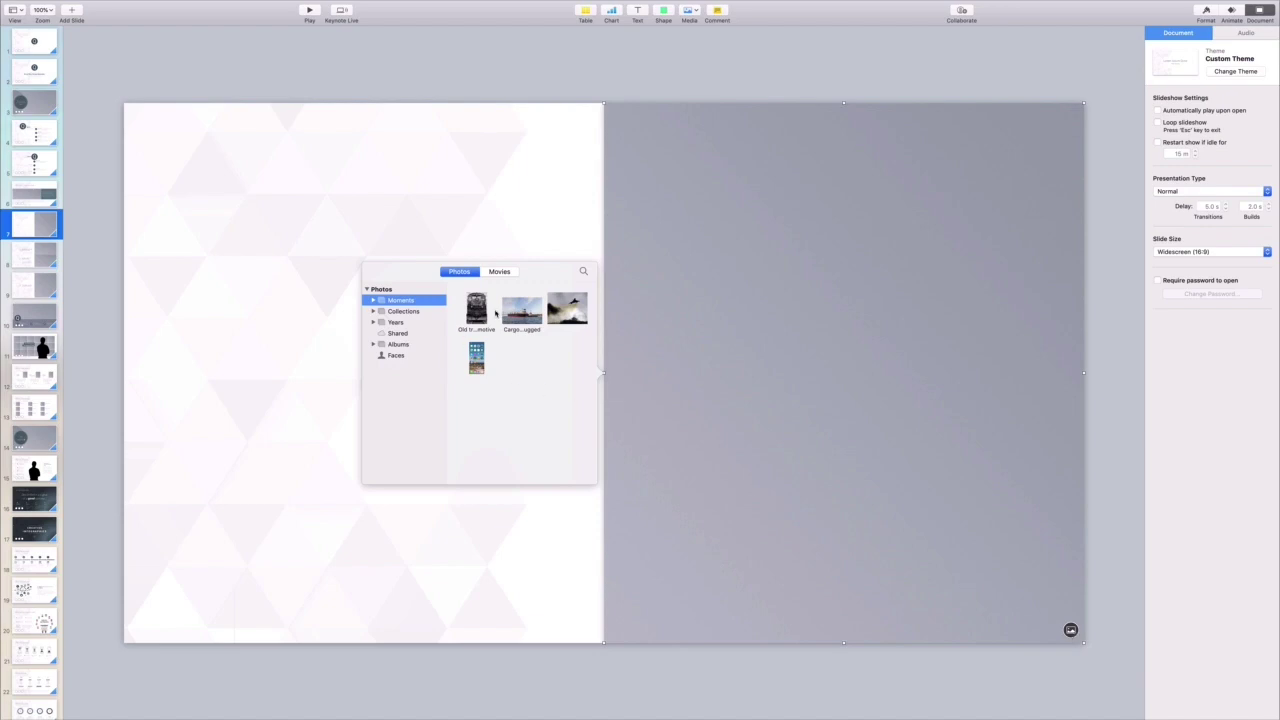
click(511, 313)
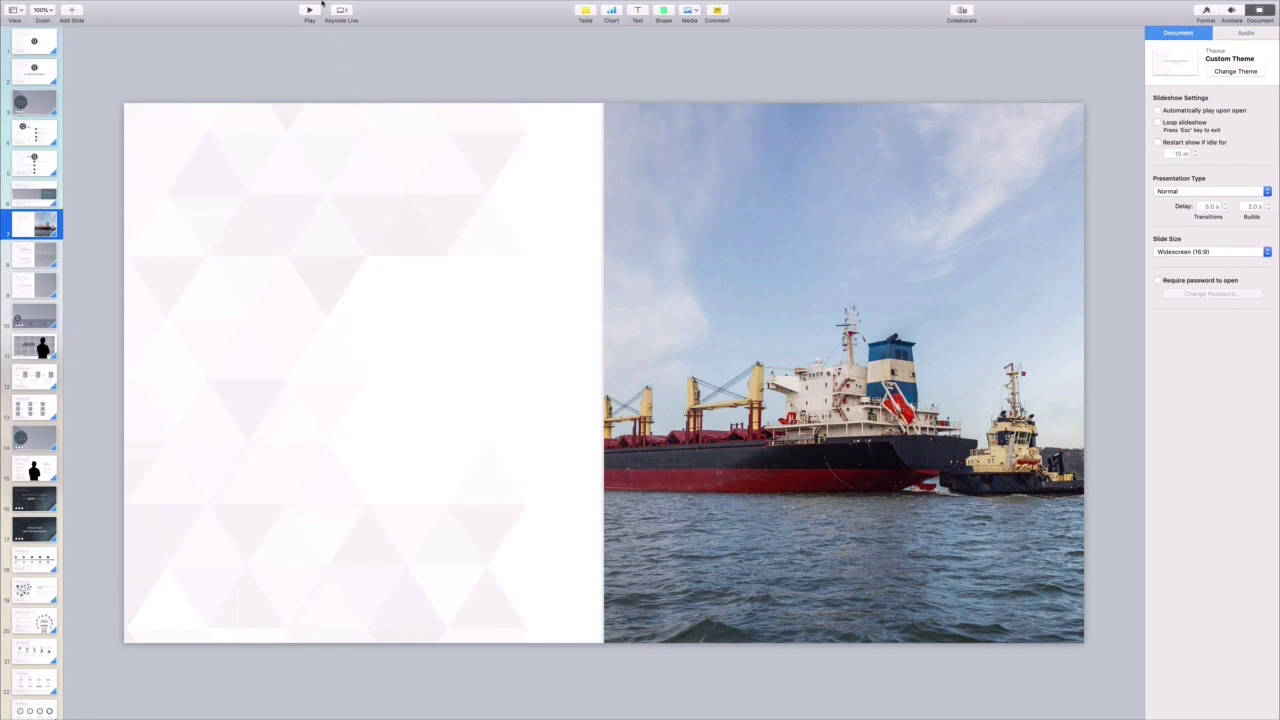
Step: Insert old-train-locomotive-PCV43RM.jpg onto the slide beside the cargo ship image
mouse_move(323, 4)
click(116, 4)
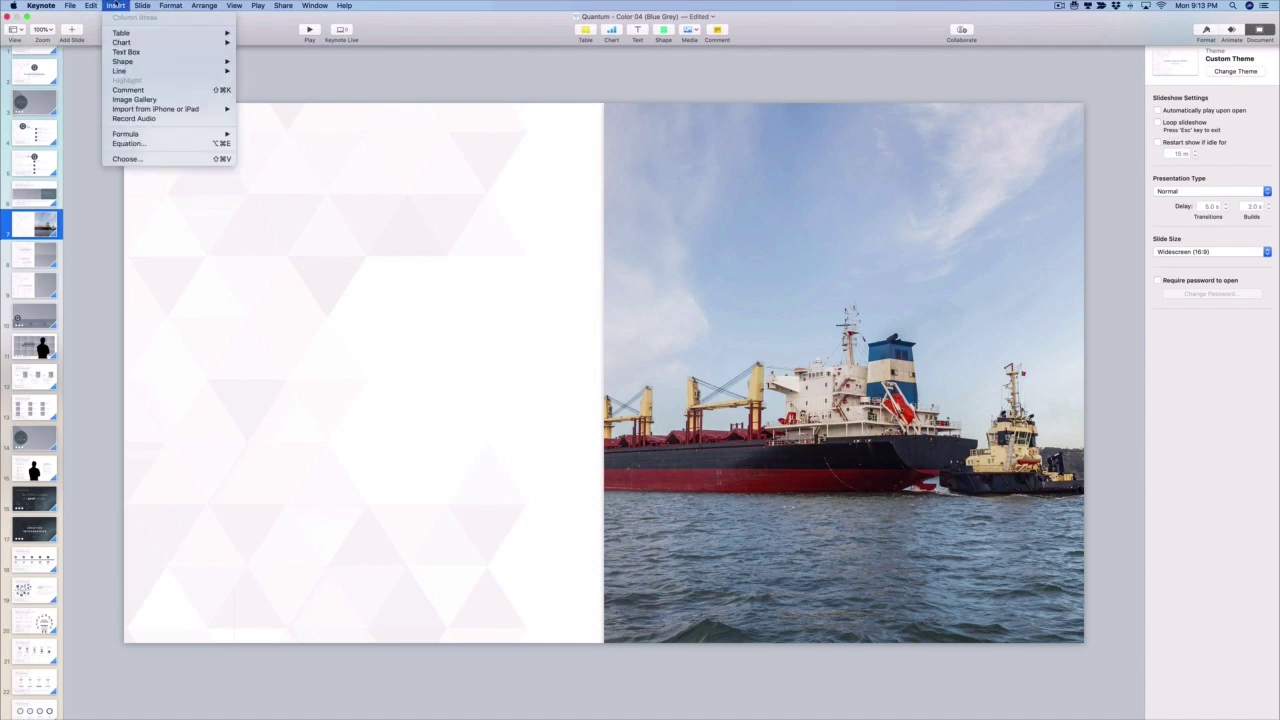
click(121, 160)
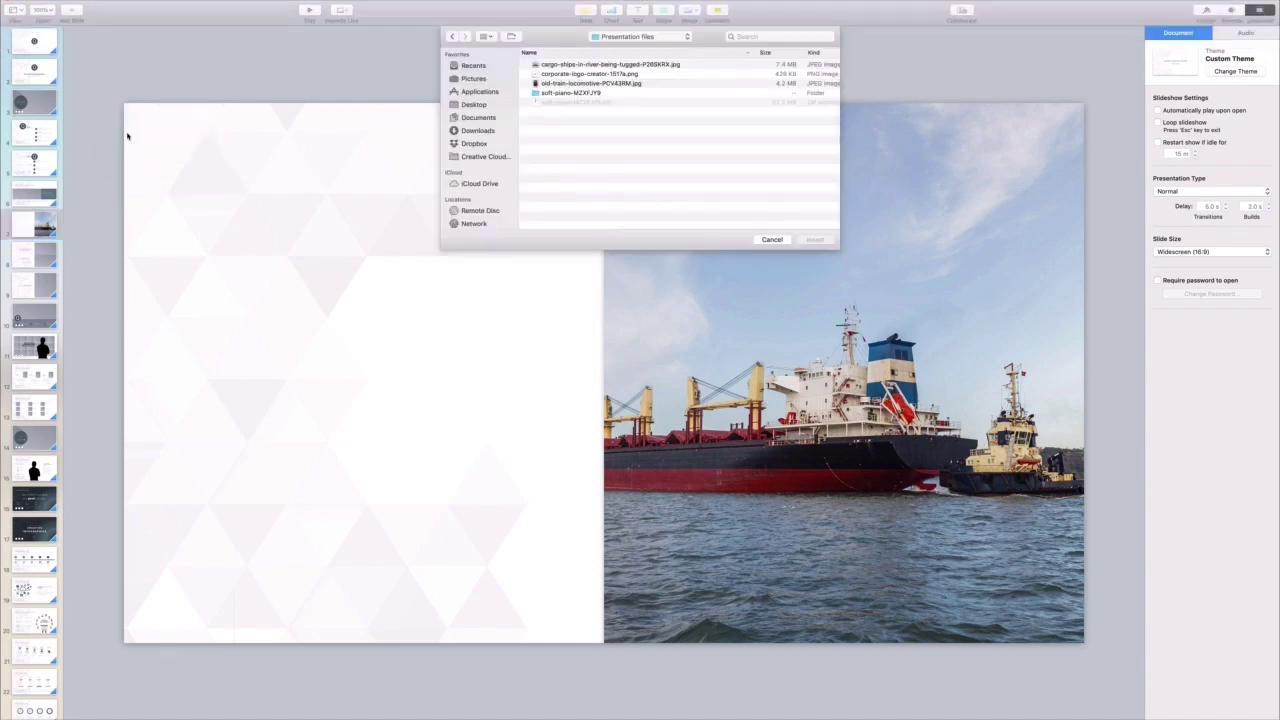
click(577, 84)
click(814, 240)
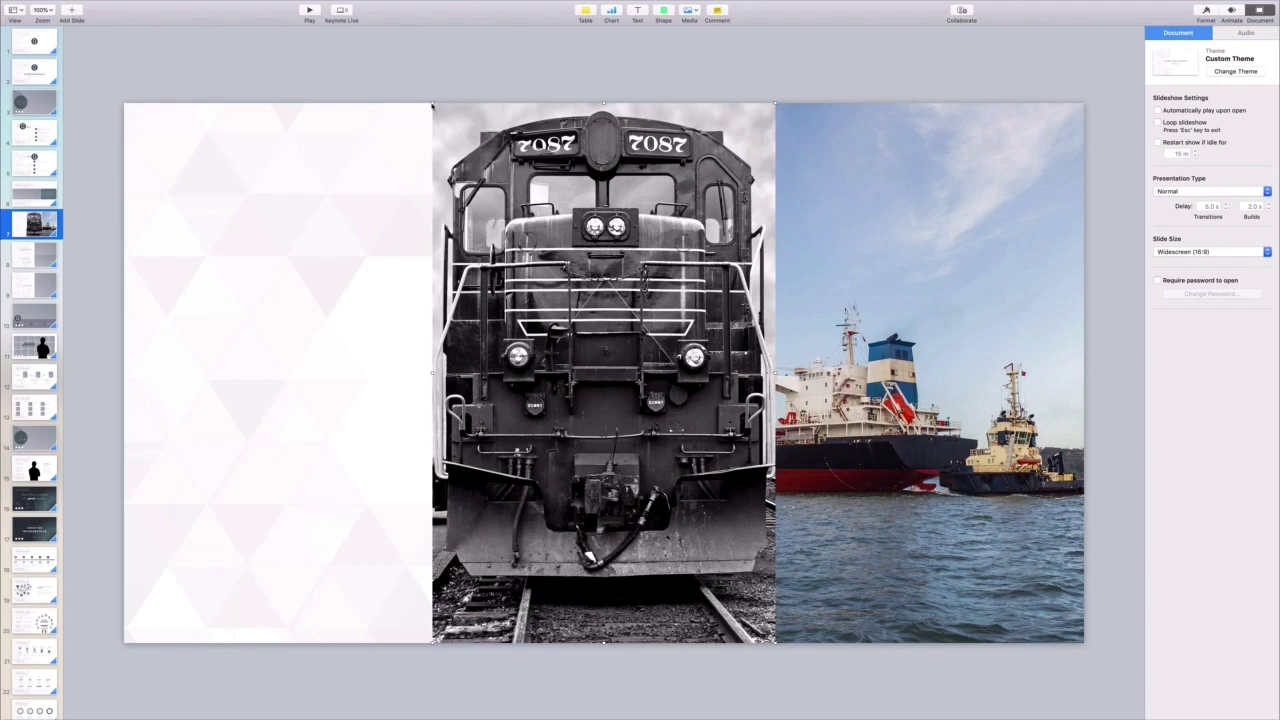
Step: Shrink the locomotive photo and place it on the white left half at x 331, y 166
drag(432, 104, 593, 357)
drag(705, 458, 452, 322)
drag(503, 507, 542, 576)
drag(513, 512, 468, 474)
click(1206, 10)
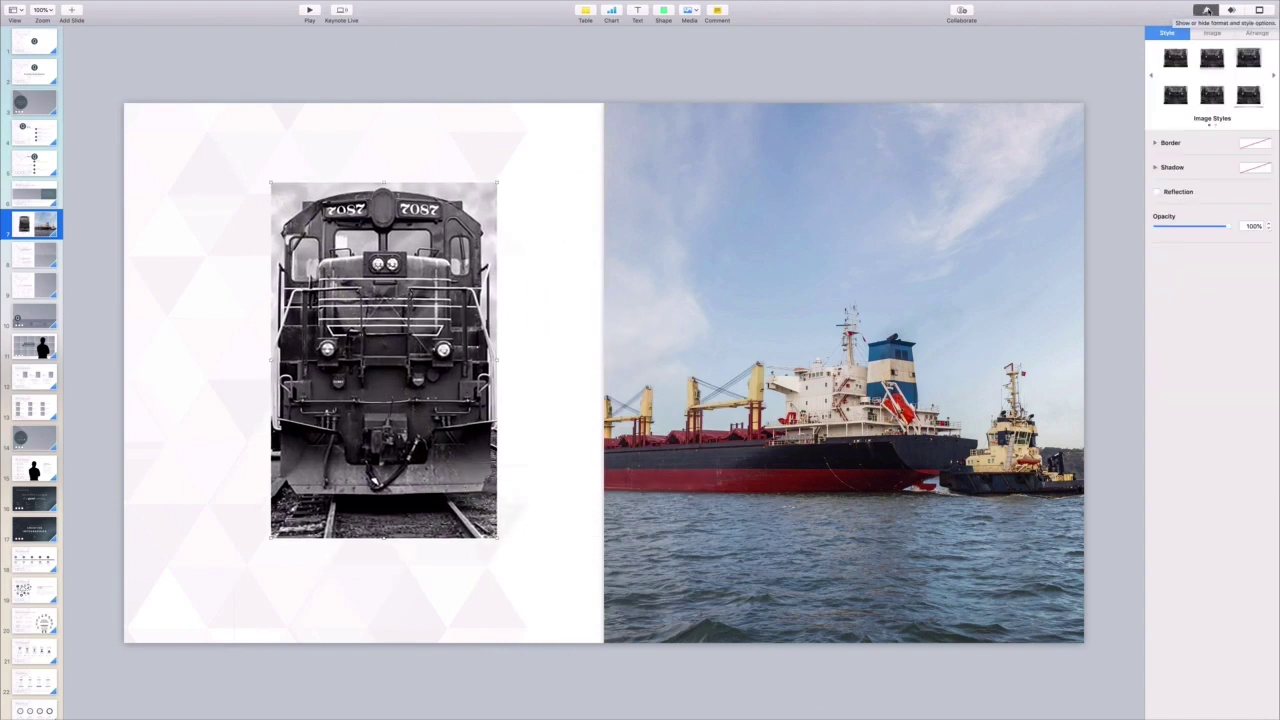
Step: Align the locomotive photo flush to the slide's left edge and show its Image settings
click(1212, 33)
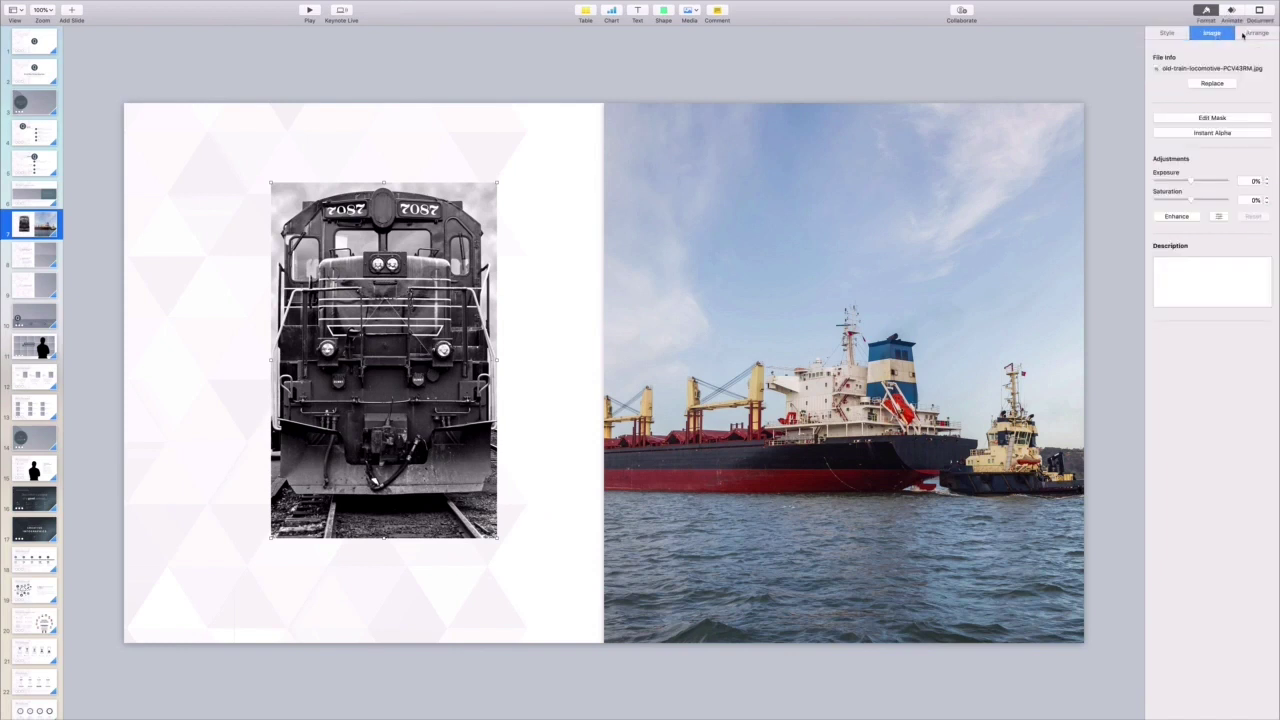
click(1246, 33)
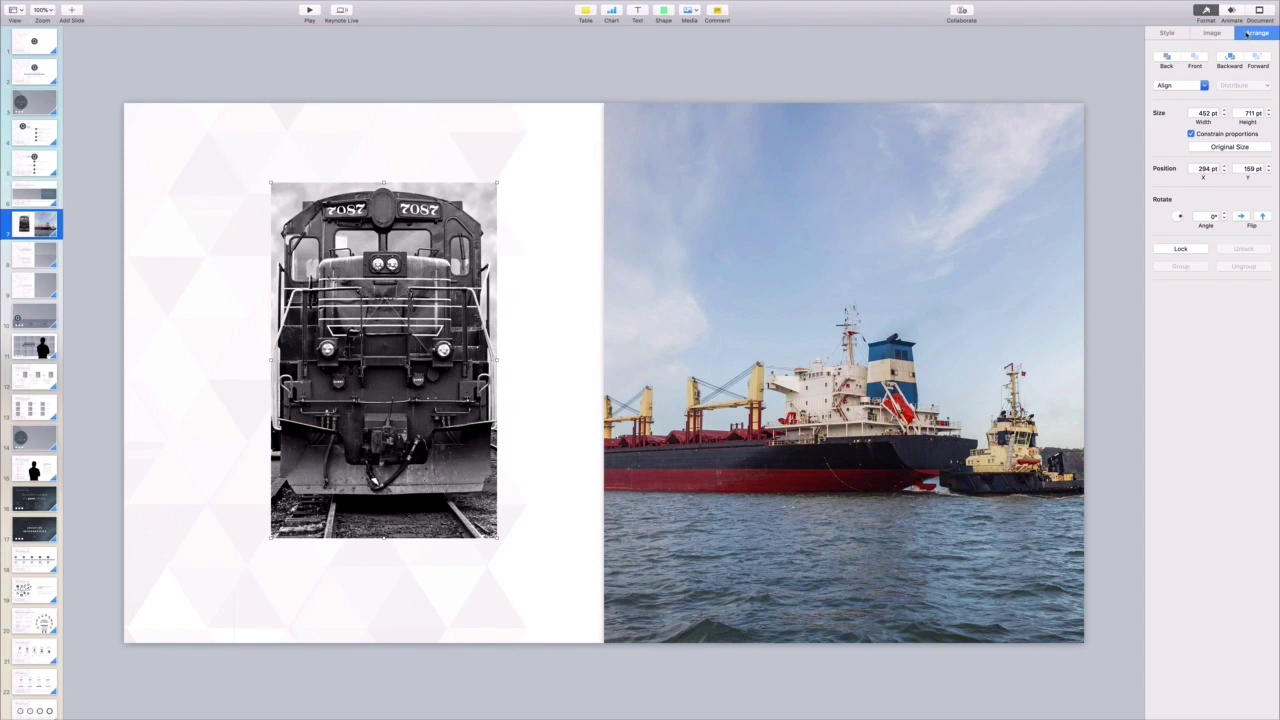
click(1177, 86)
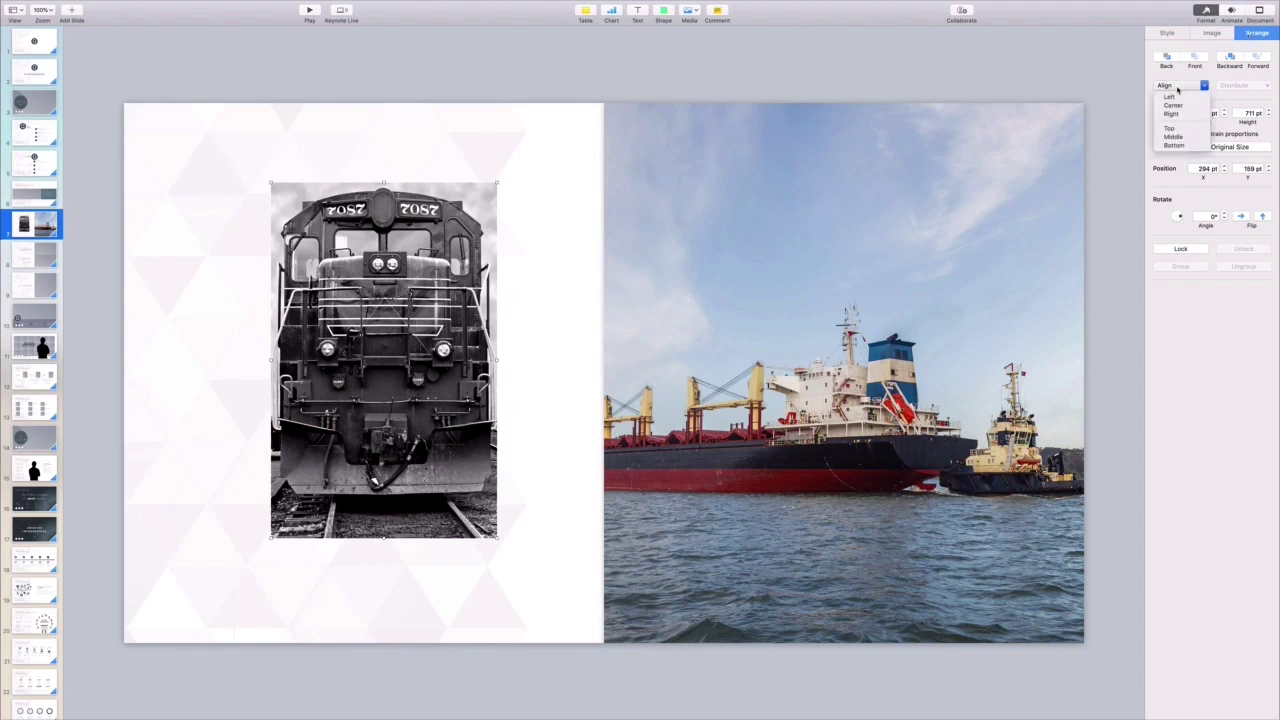
click(1177, 97)
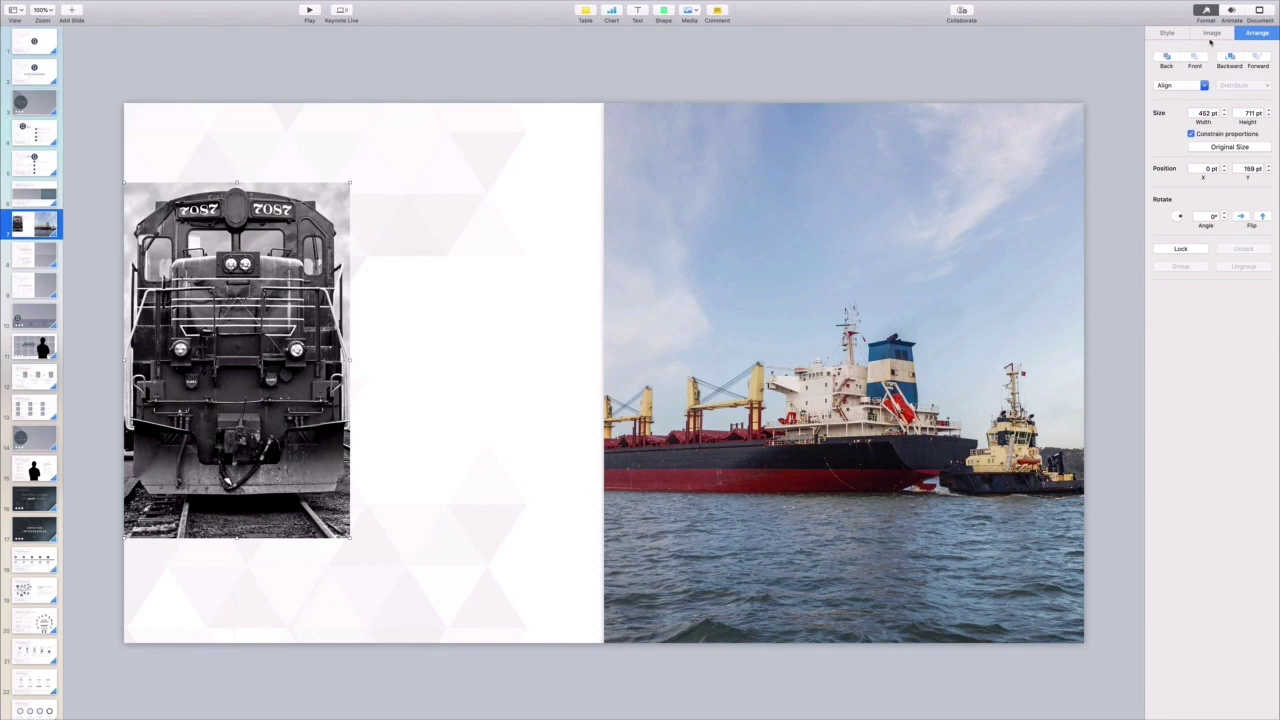
click(1211, 35)
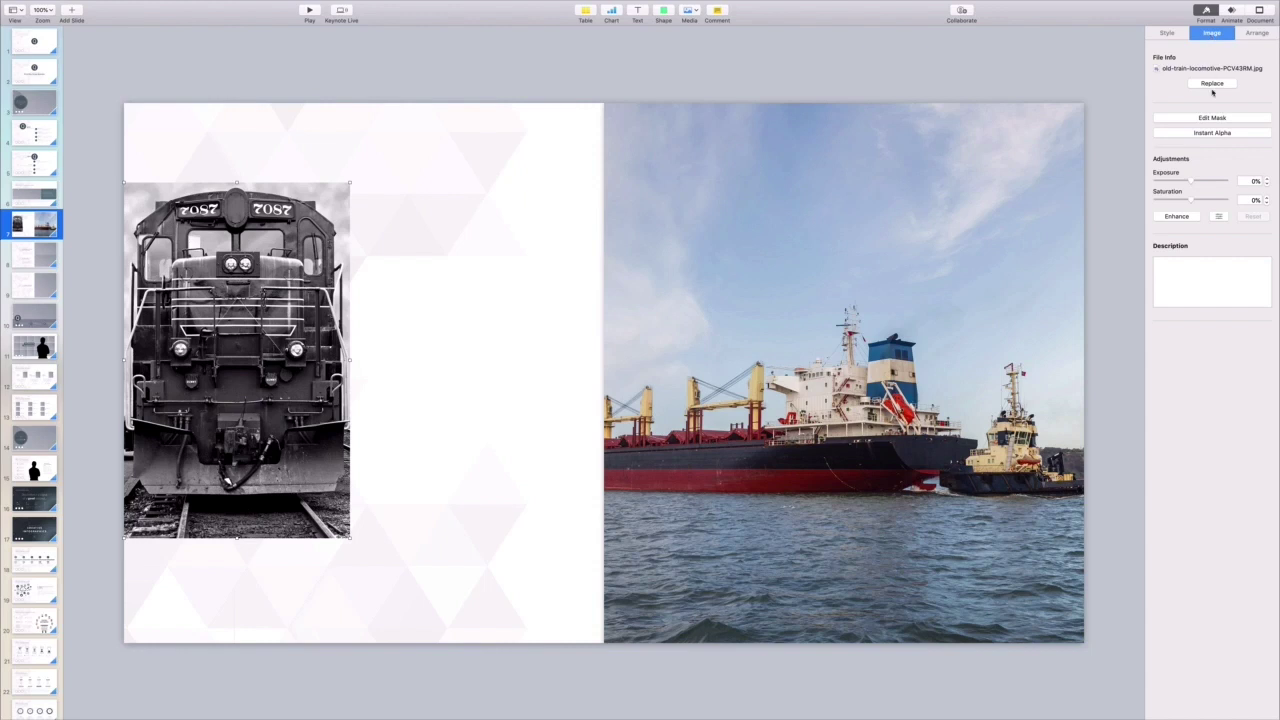
Step: Recrop the locomotive inside its mask, enlarging it and shifting it down and left
click(1215, 118)
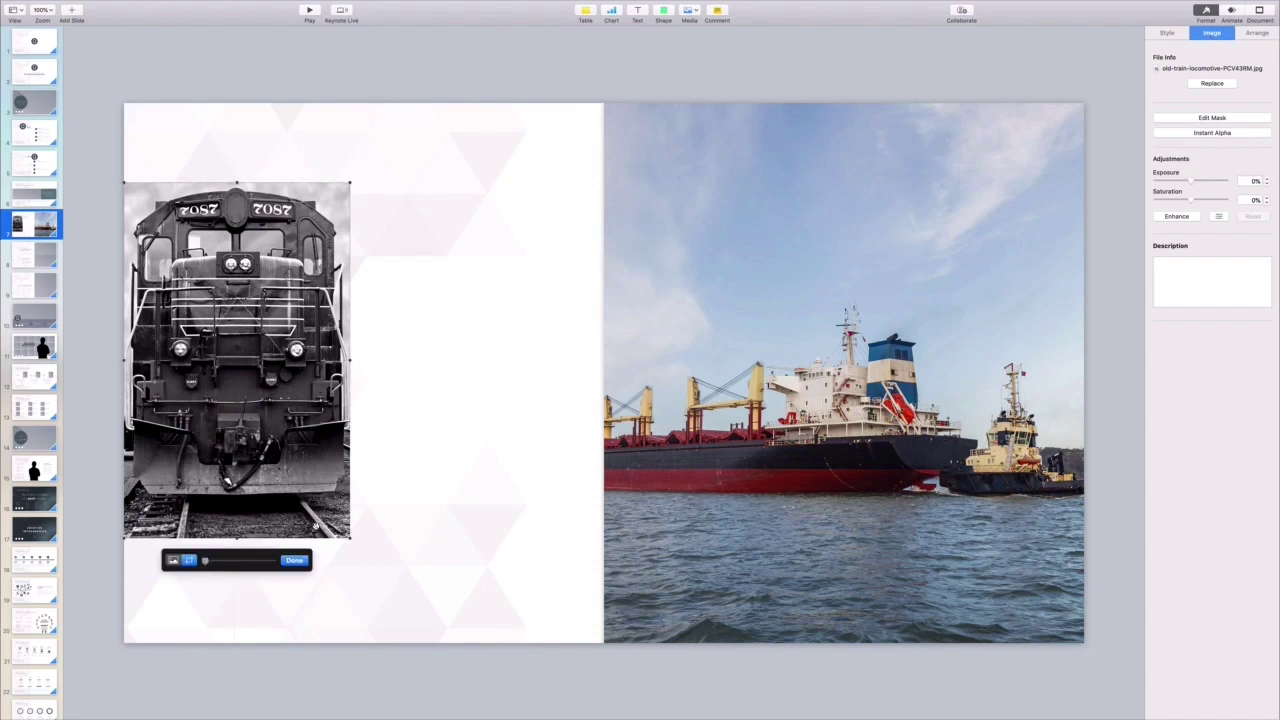
click(173, 560)
drag(204, 562, 214, 561)
drag(218, 393, 205, 438)
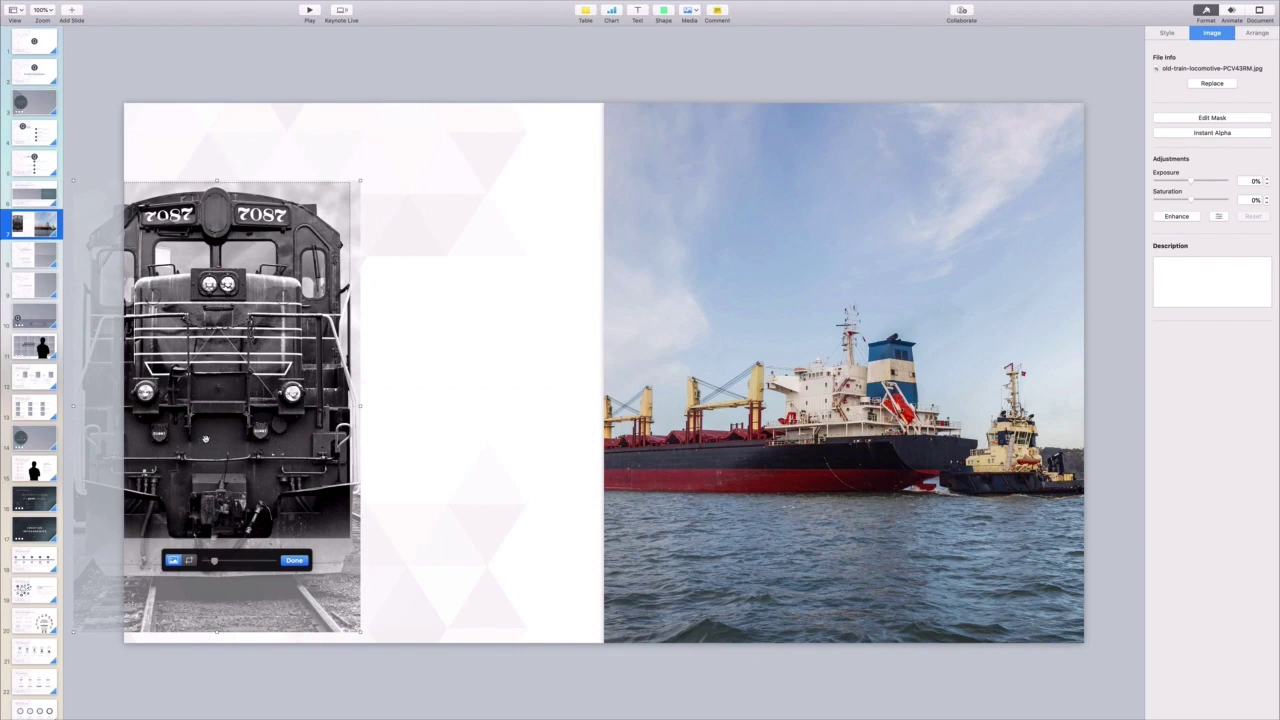
click(296, 563)
Step: Enlarge the cropped locomotive photo to about 476 × 611 and centre it in the left half
drag(254, 413, 307, 372)
drag(403, 496, 476, 611)
drag(447, 548, 487, 544)
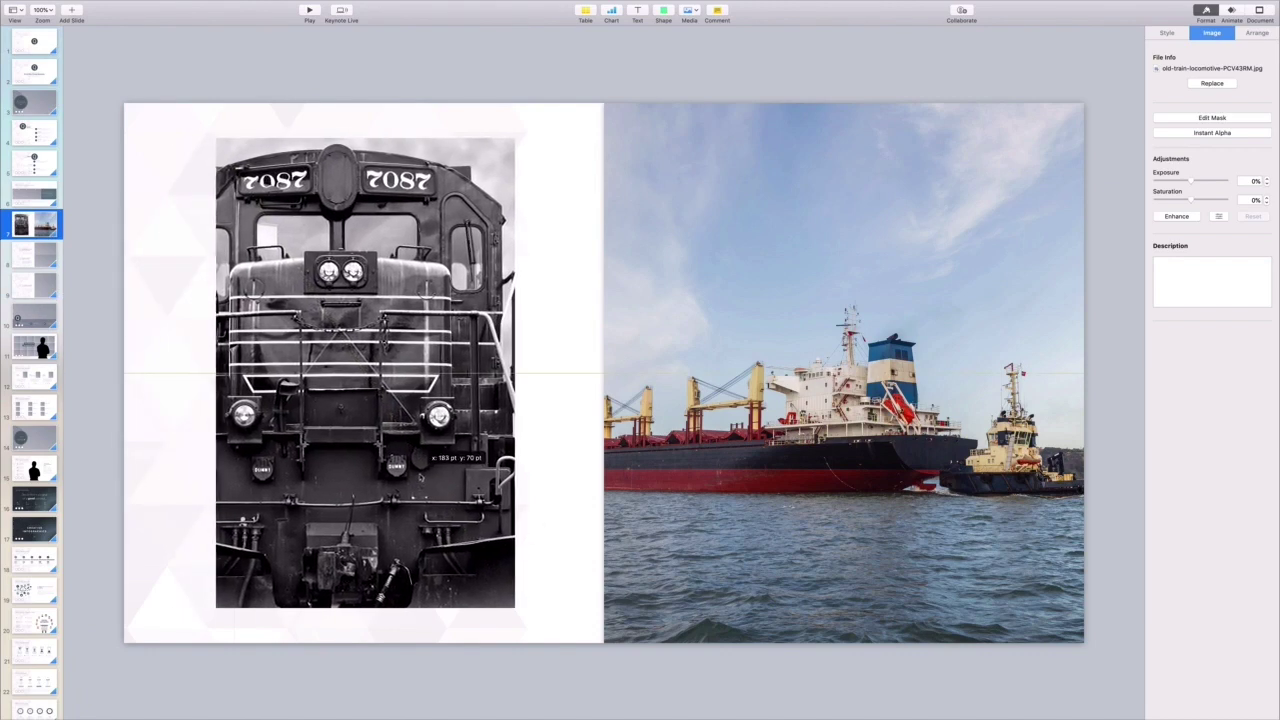
click(560, 486)
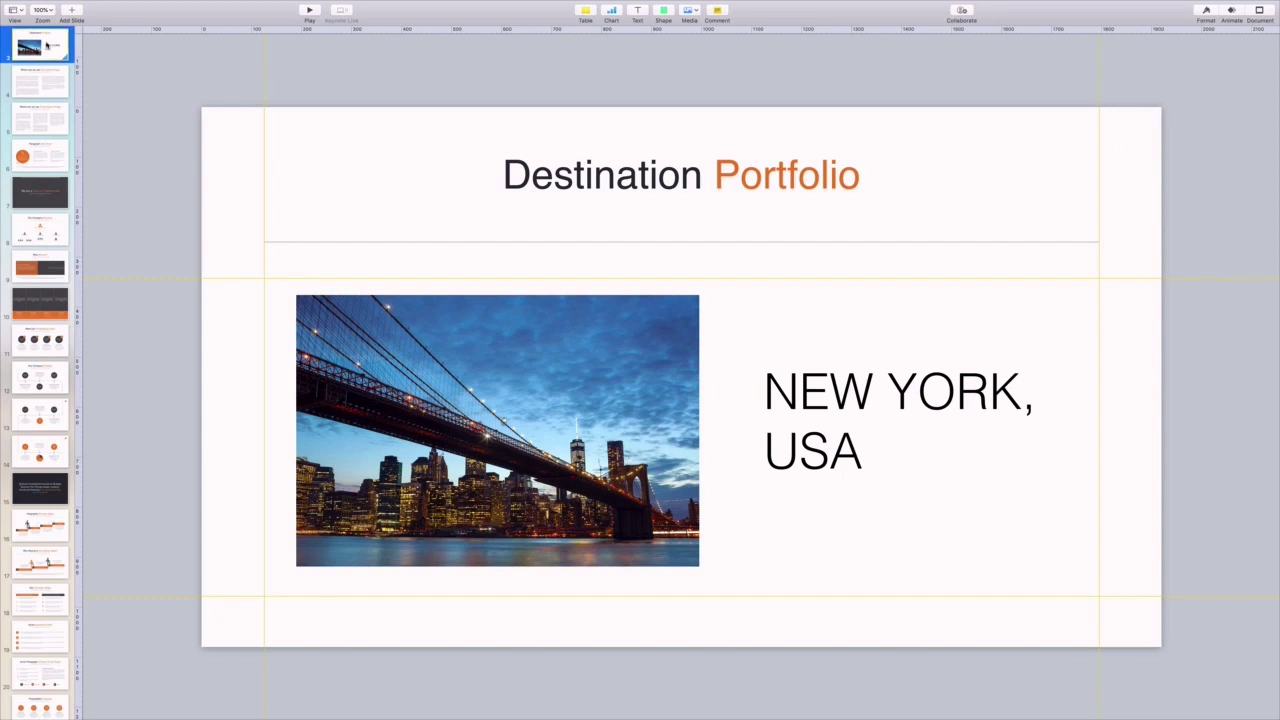
Step: Duplicate the slide and delete its Destination Portfolio title and NEW YORK, USA caption
key(super+d)
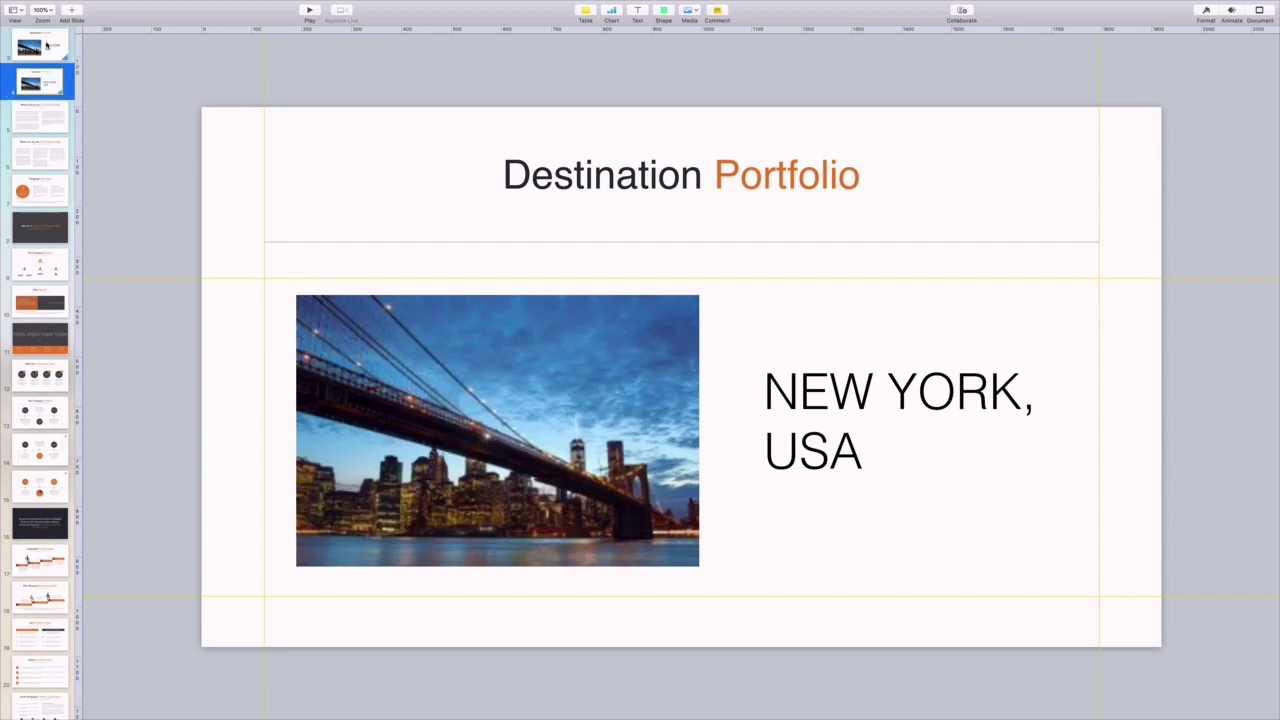
click(588, 209)
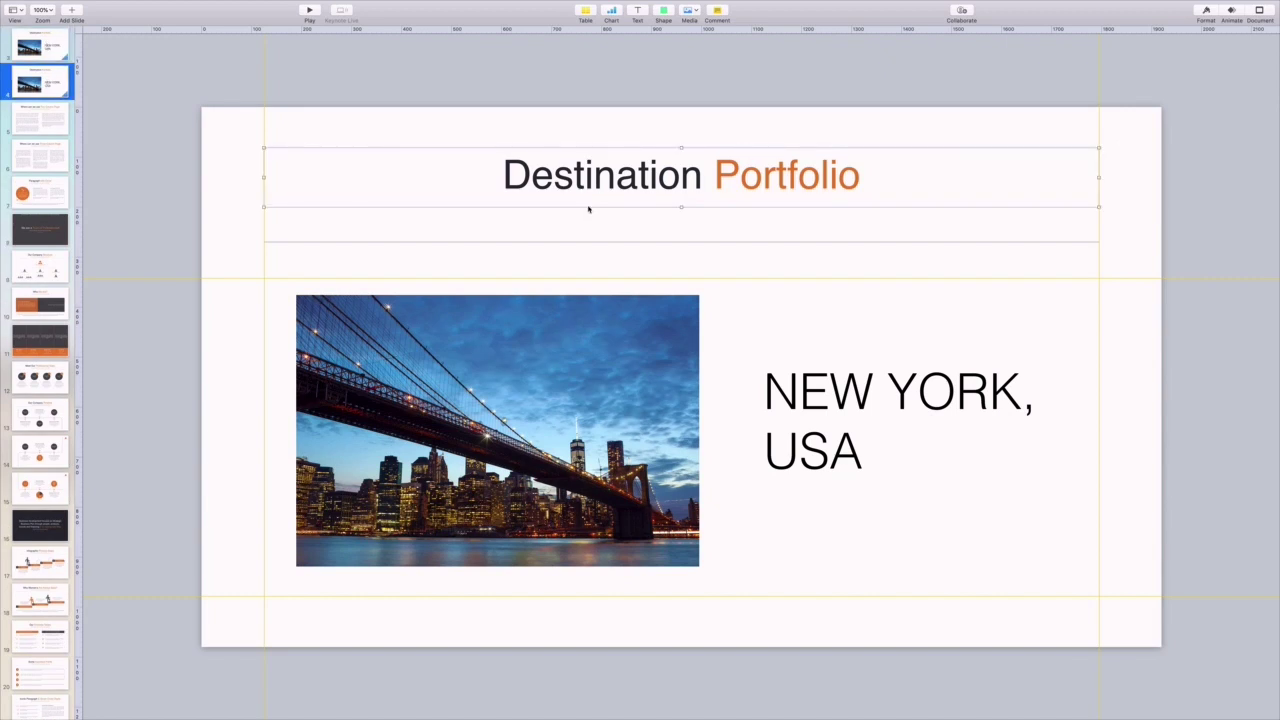
key(Delete)
click(843, 416)
key(Delete)
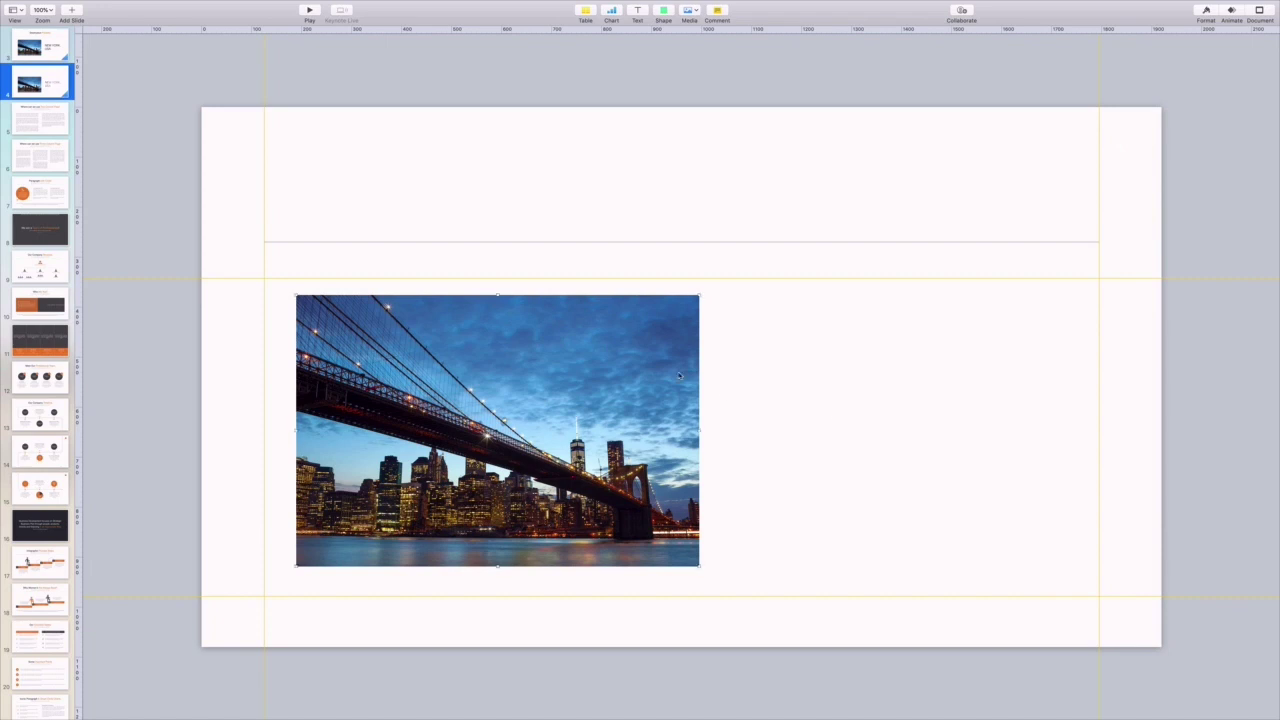
Step: Enlarge the bridge photo to about 1110 × 748, shift it lower right, then return to slide 1
click(699, 296)
drag(699, 296, 1000, 210)
drag(813, 238, 871, 265)
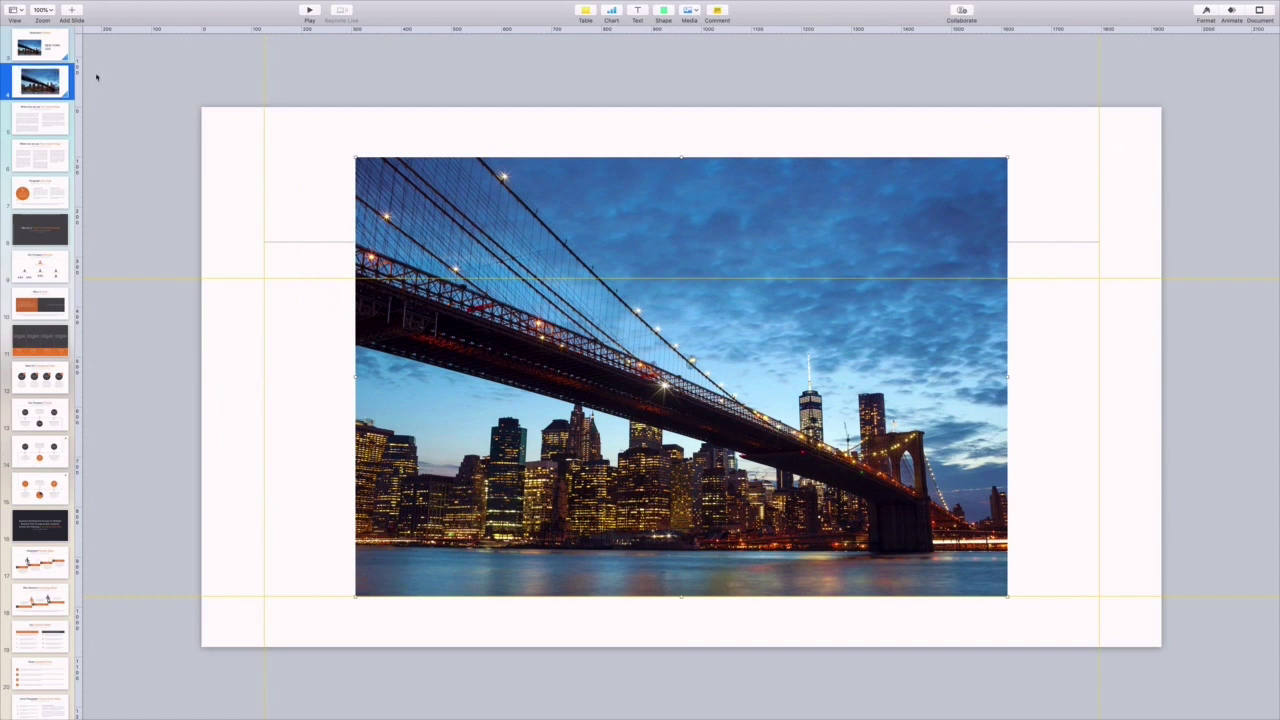
click(55, 53)
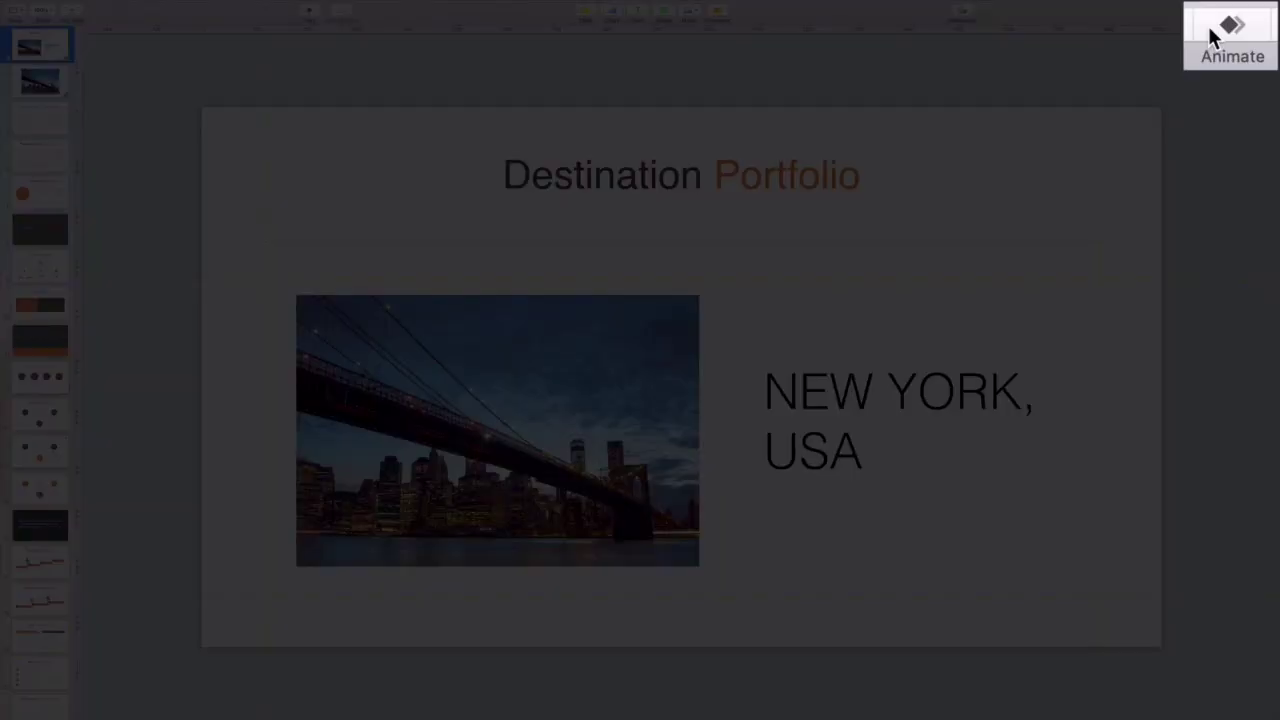
Step: Give the first Destination Portfolio slide a 2-second Magic Move transition and preview it
click(1228, 12)
click(1218, 70)
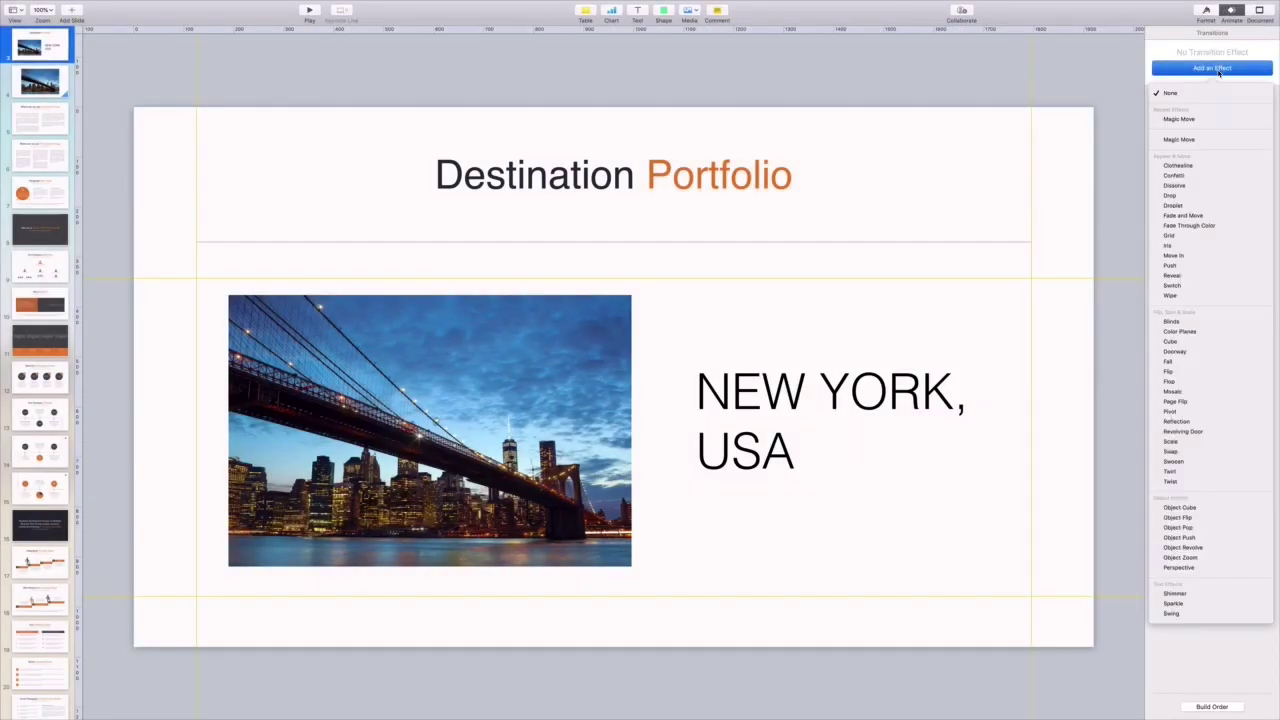
click(1188, 140)
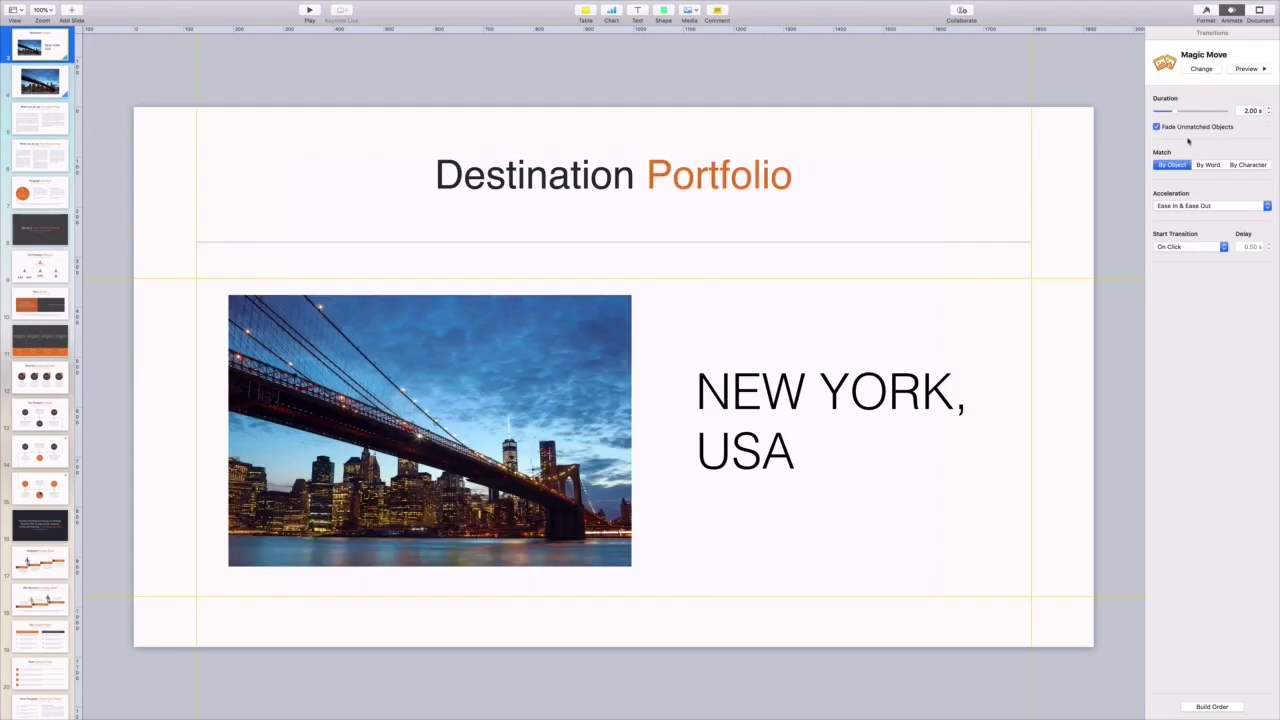
click(1246, 68)
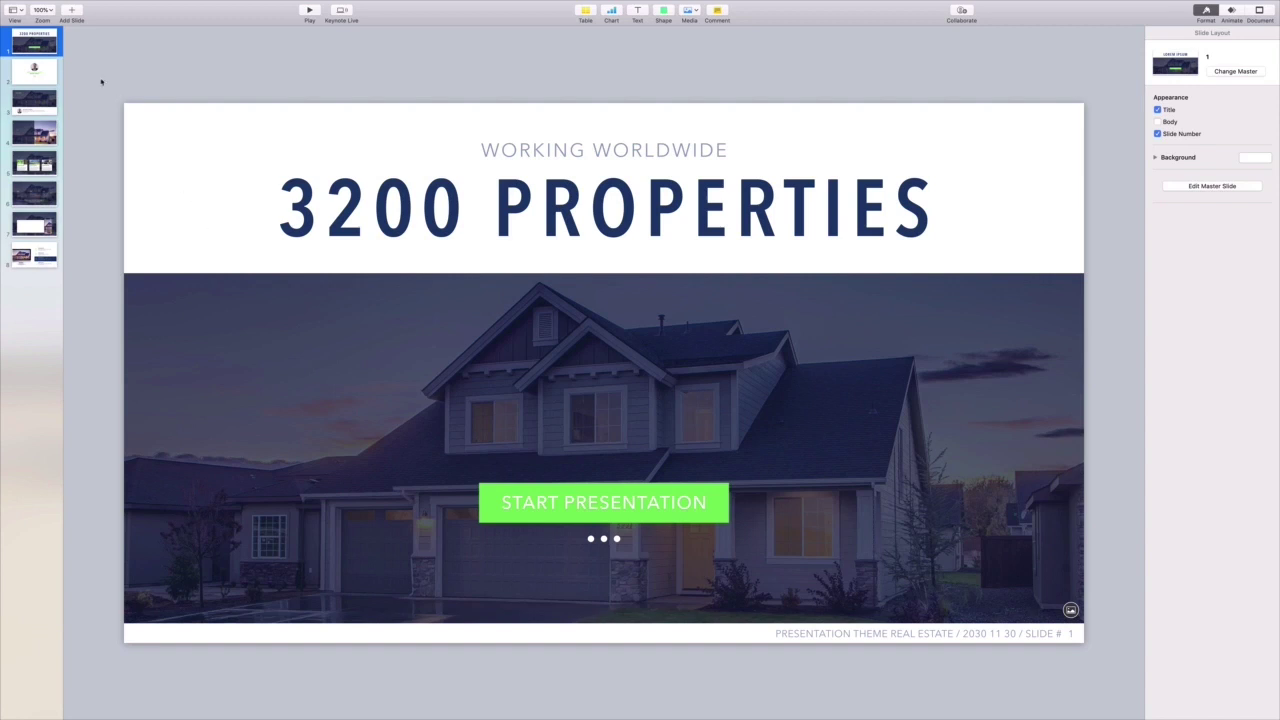
Step: Start a movie export of the real-estate presentation via File > Export To > Movie
mouse_move(27, 5)
click(69, 5)
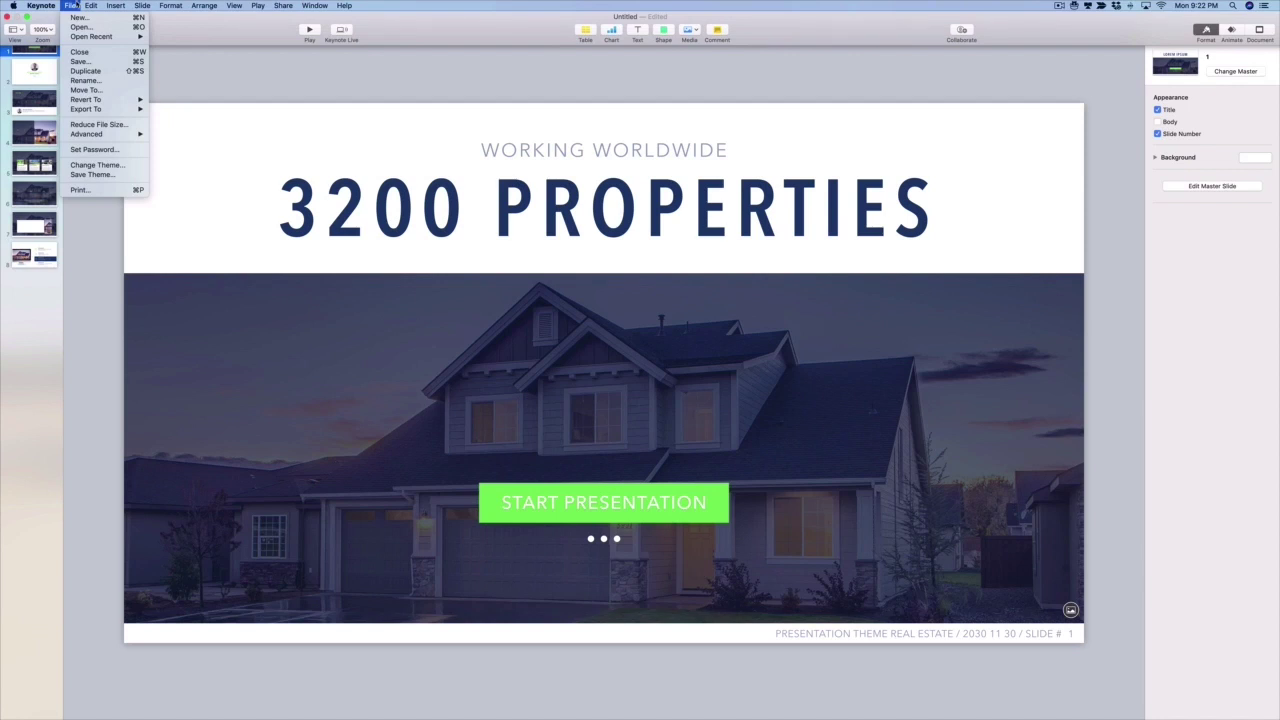
mouse_move(114, 111)
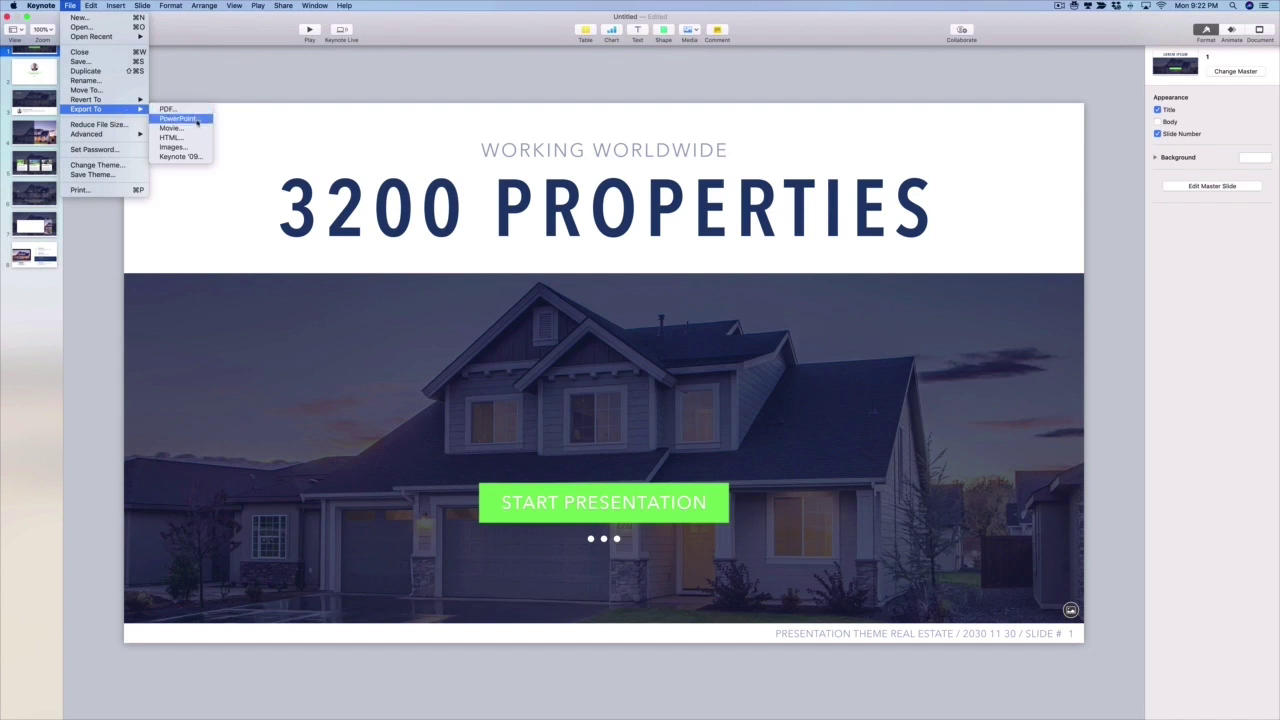
click(178, 128)
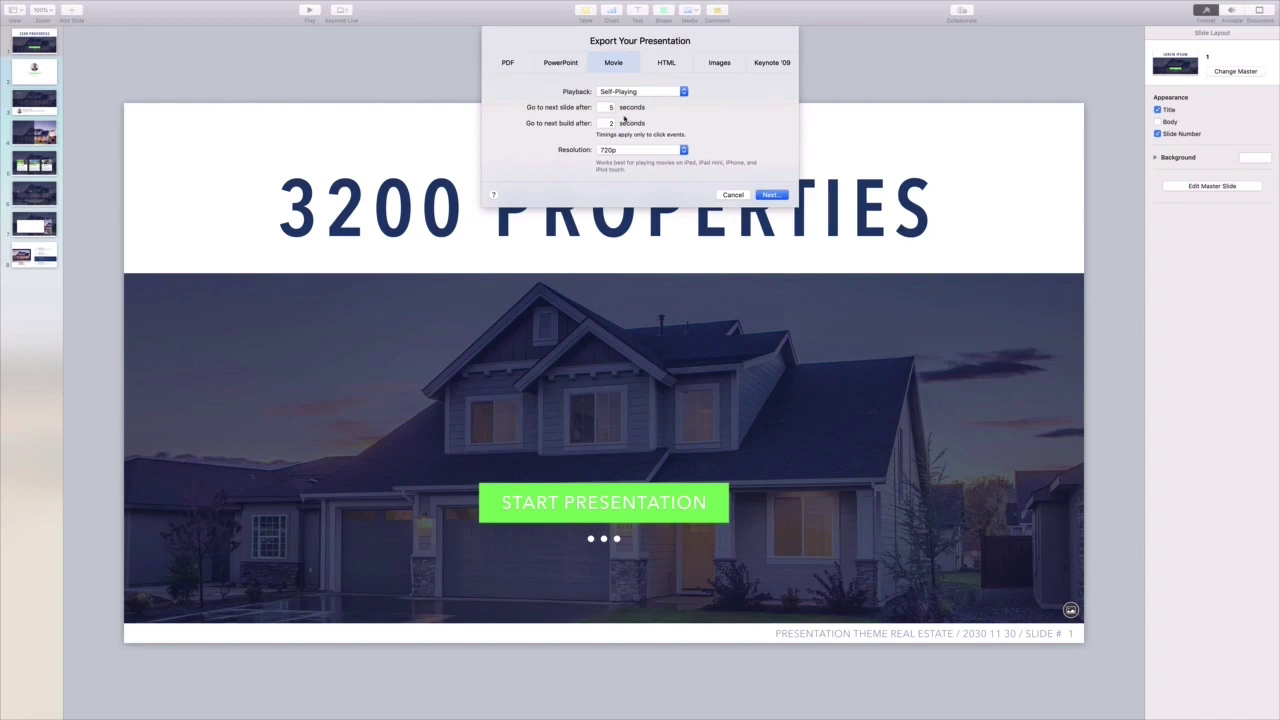
Step: Set the movie to 15 seconds per build at a custom 1280 × 800 resolution, then continue
click(605, 123)
text(15)
click(685, 150)
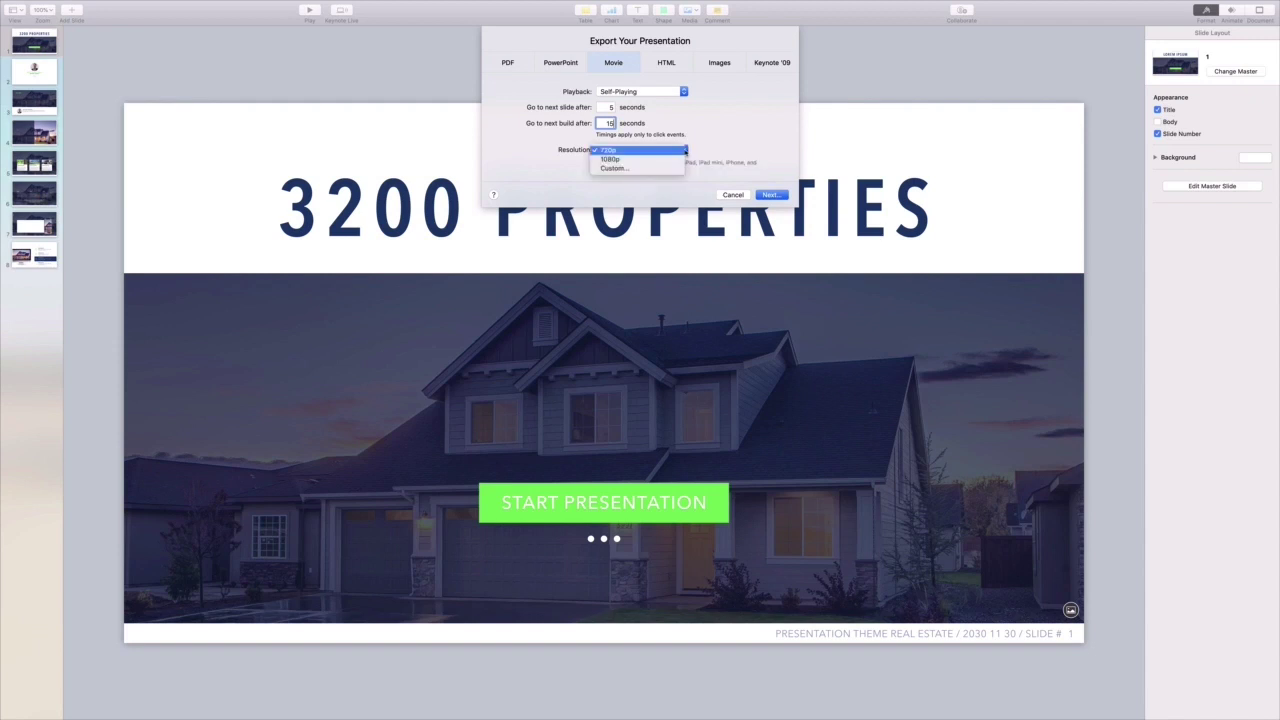
click(610, 168)
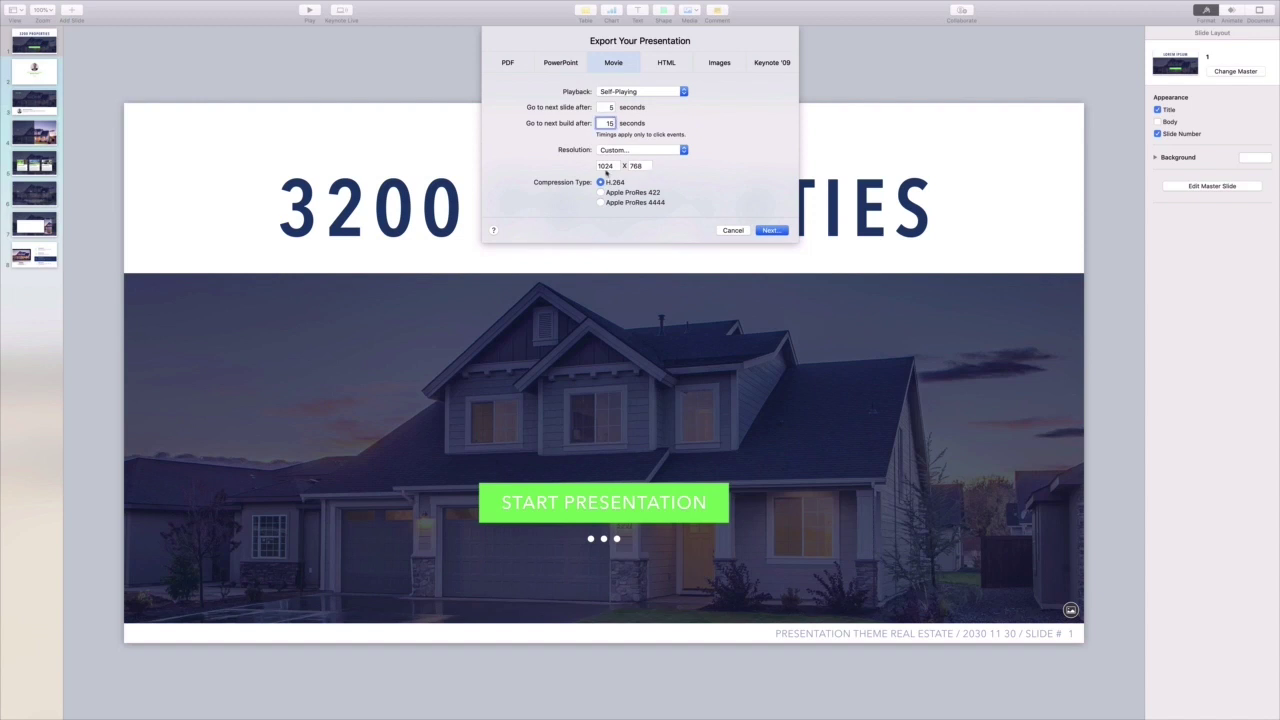
key(Tab)
text(1280)
key(Tab)
text(800)
click(772, 230)
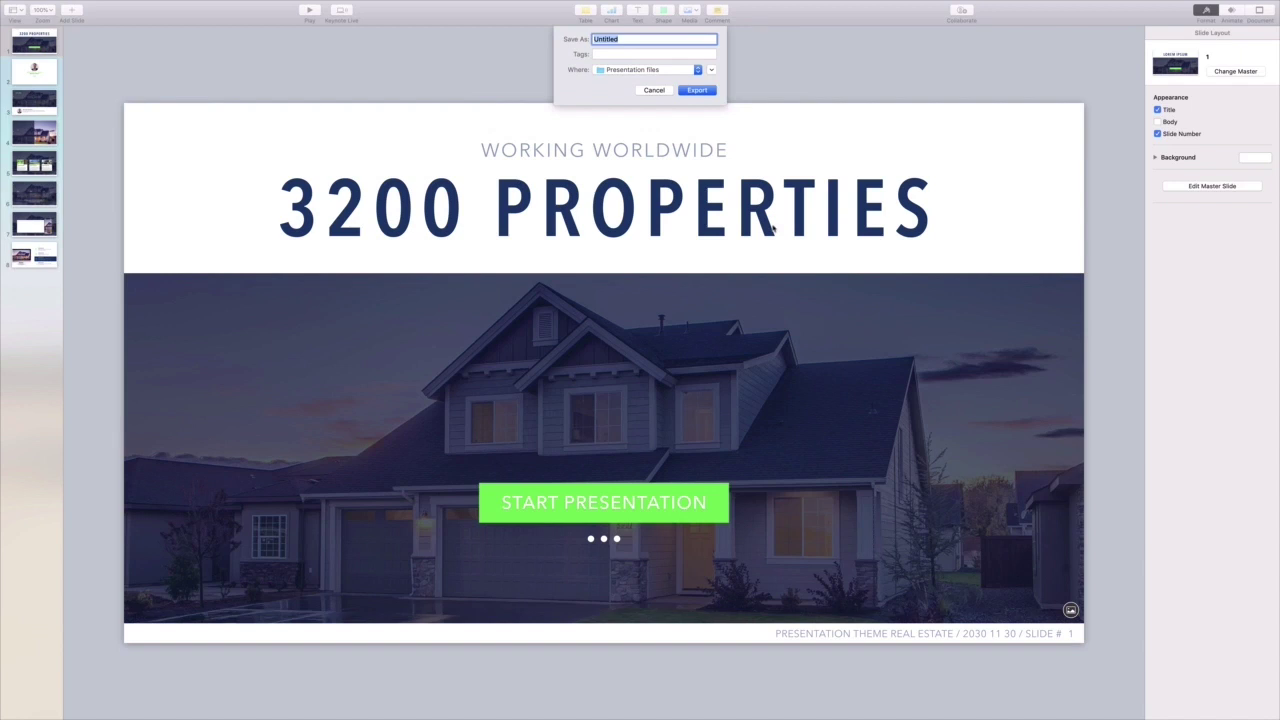
Step: Export the movie as 'Real estate preview' tagged properties, global and real estate, then play it
text(Real estate preview)
key(Tab)
text(prope)
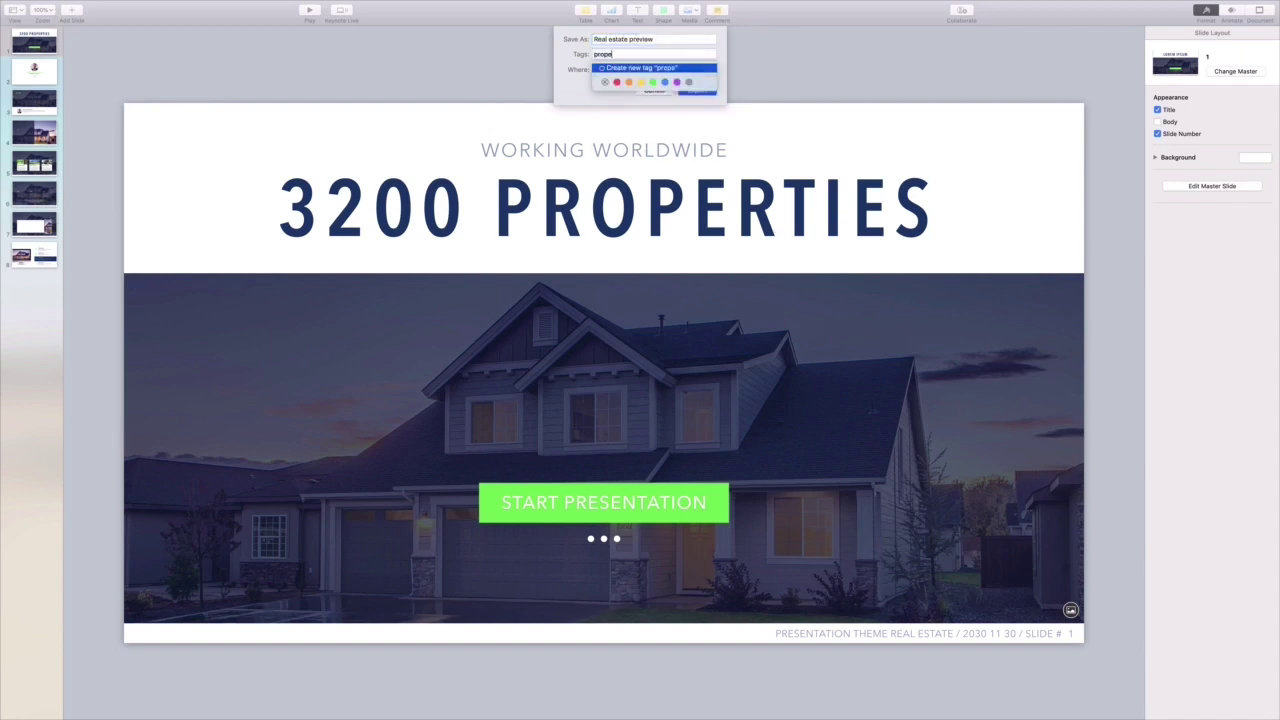
text(rties)
key(Return)
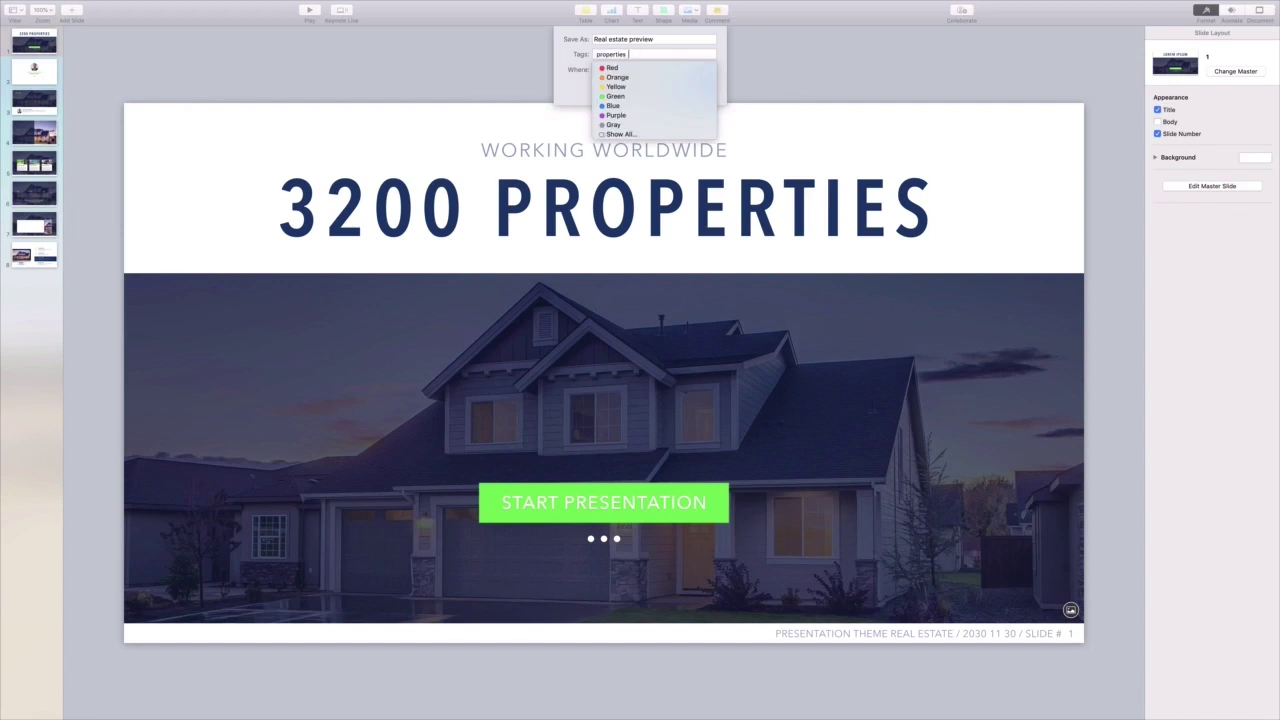
text(global)
key(Return)
text(real estate)
key(Return)
key(Return)
key(Return)
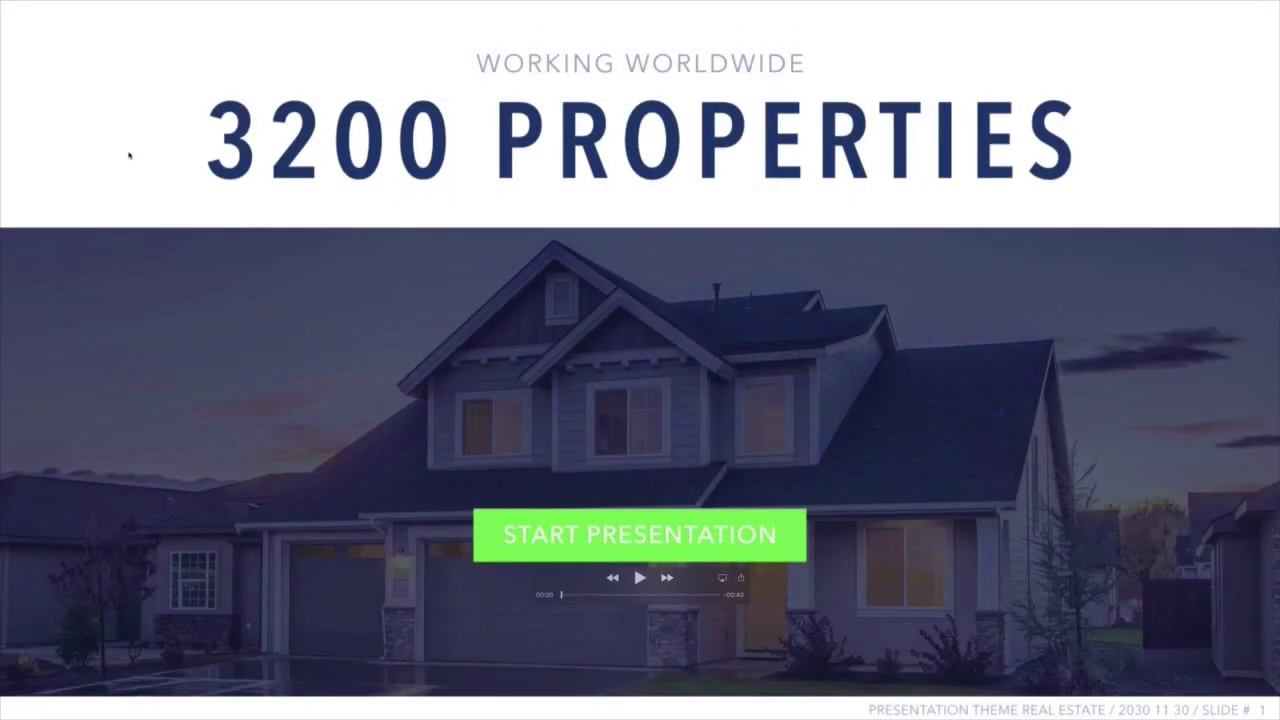
key(space)
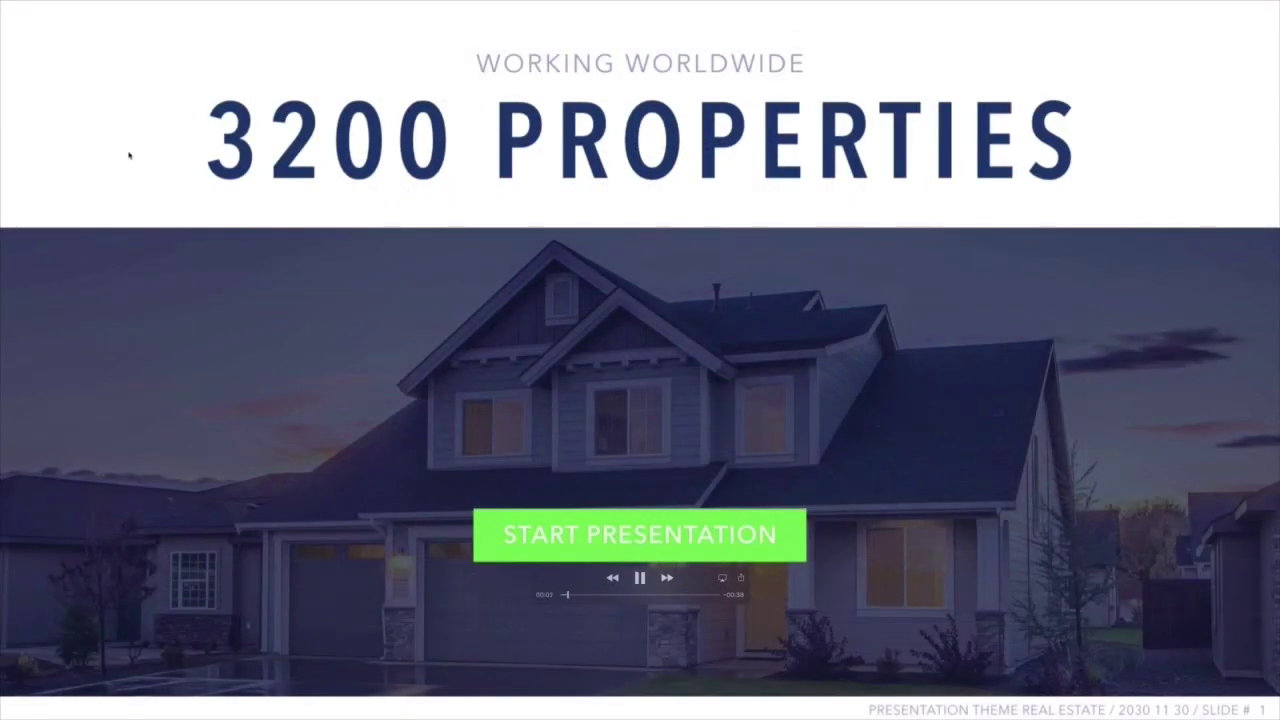
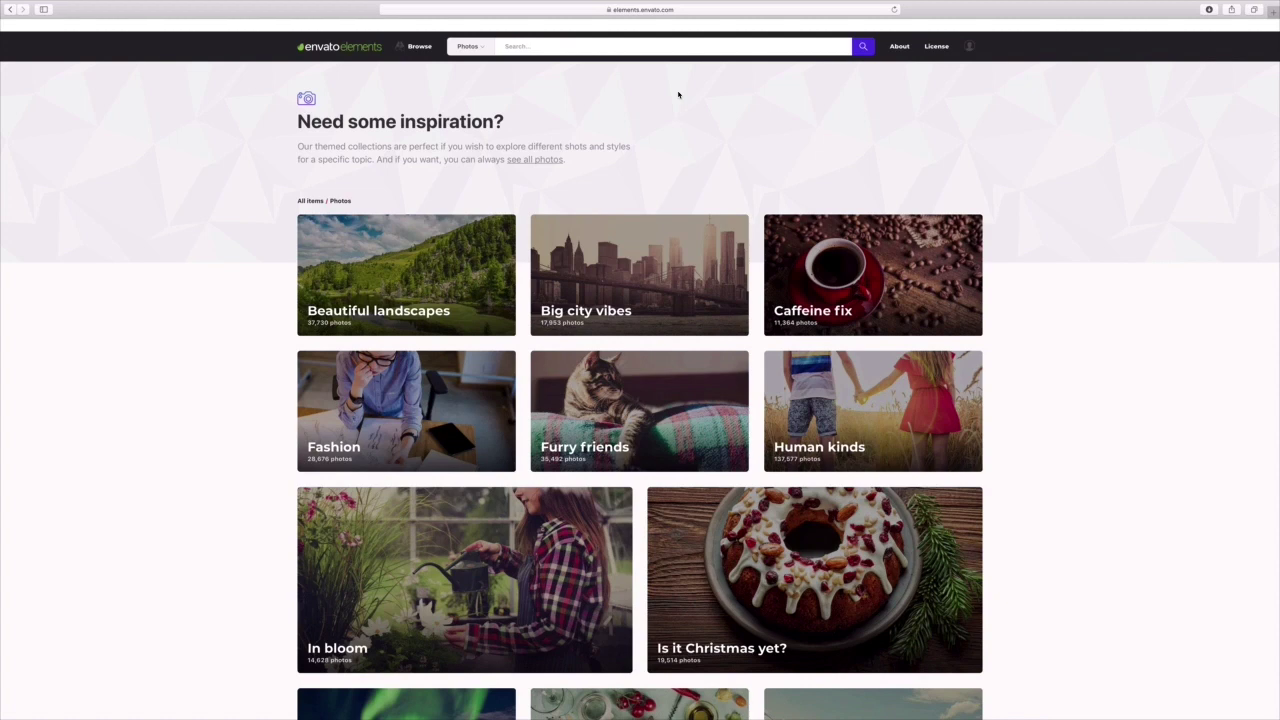
Step: Search photos for 'mountain climber' and start downloading the 'Hiker looking at snowy mountain' result
click(672, 44)
text(mountain climber)
key(Return)
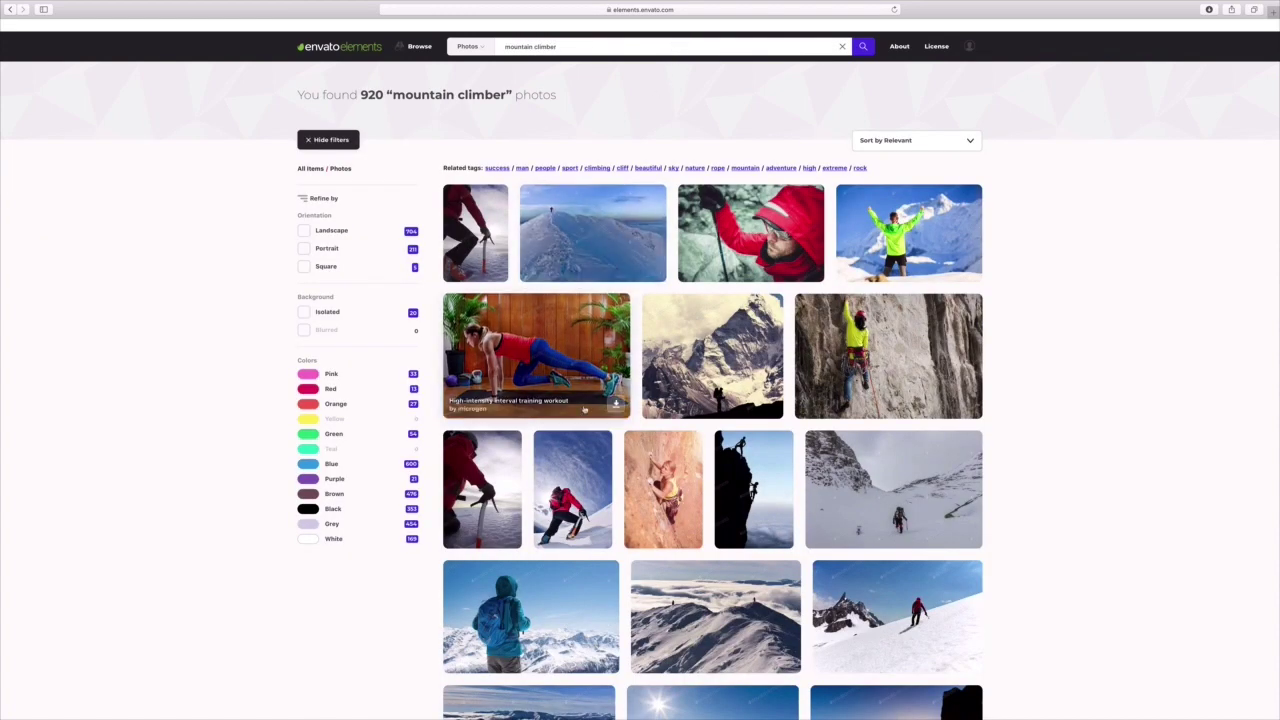
click(568, 598)
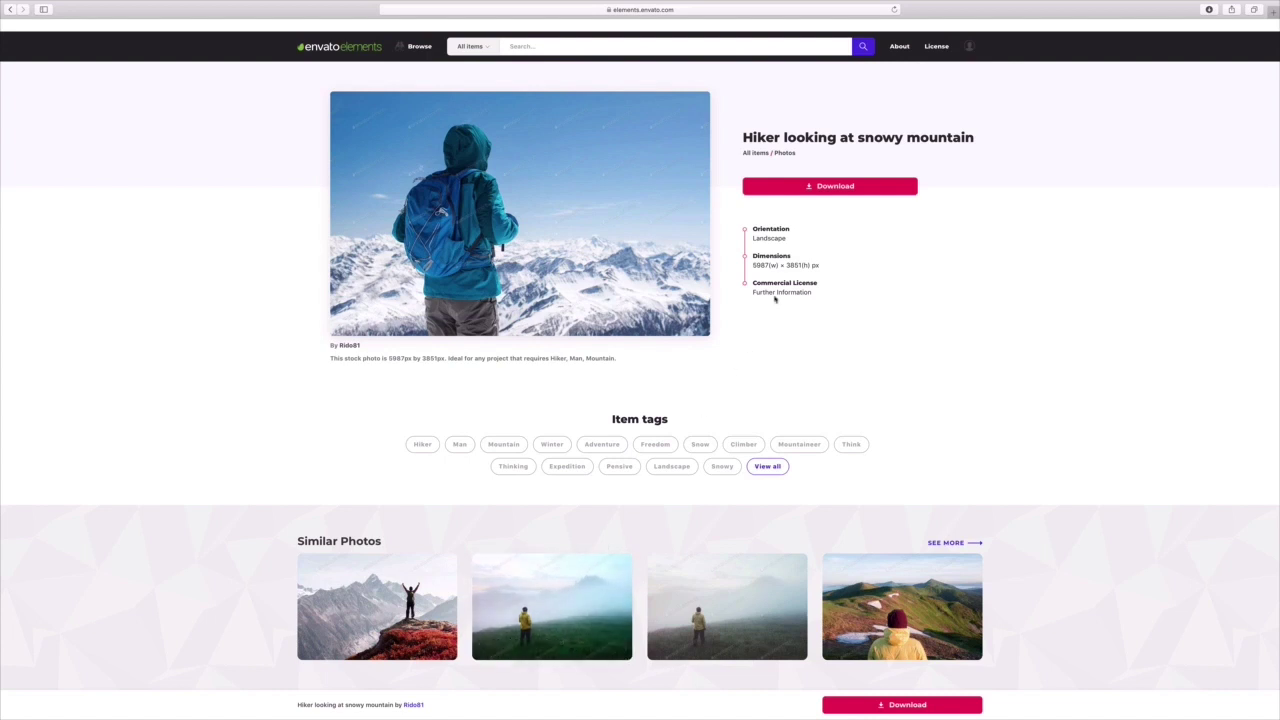
click(845, 191)
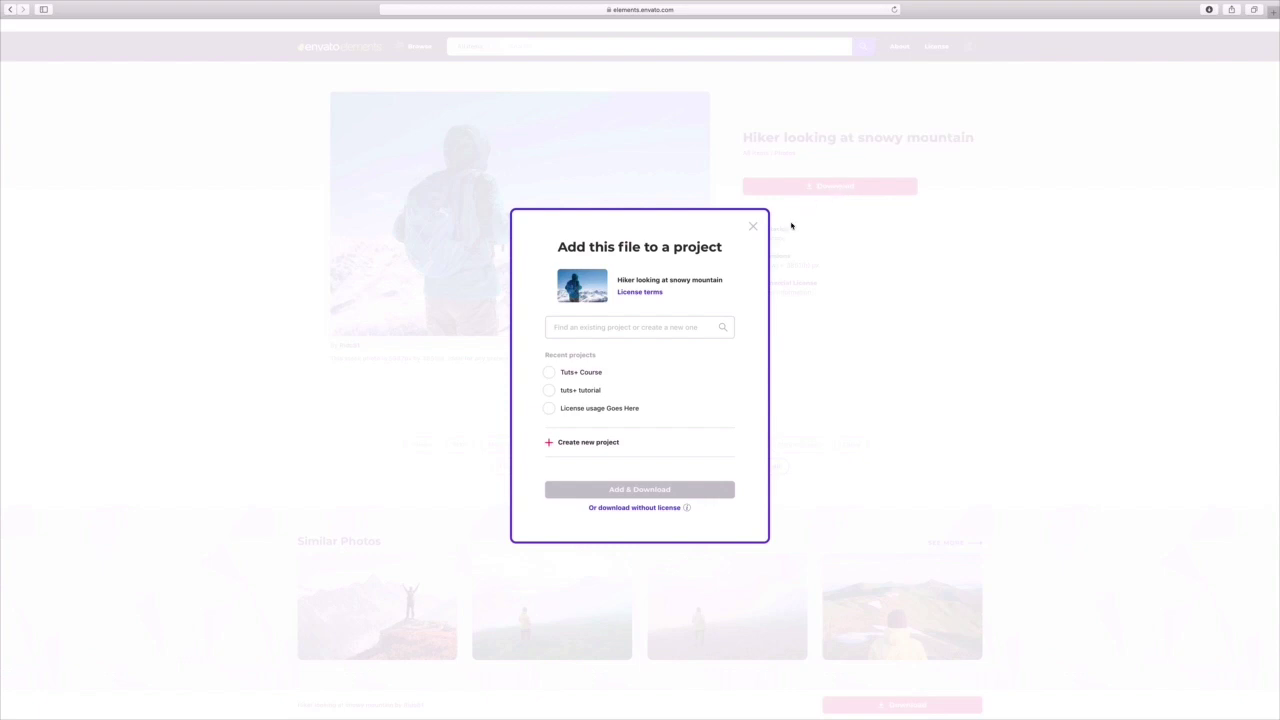
Step: Add the hiker photo to the Tuts+ Course project and download it
click(594, 372)
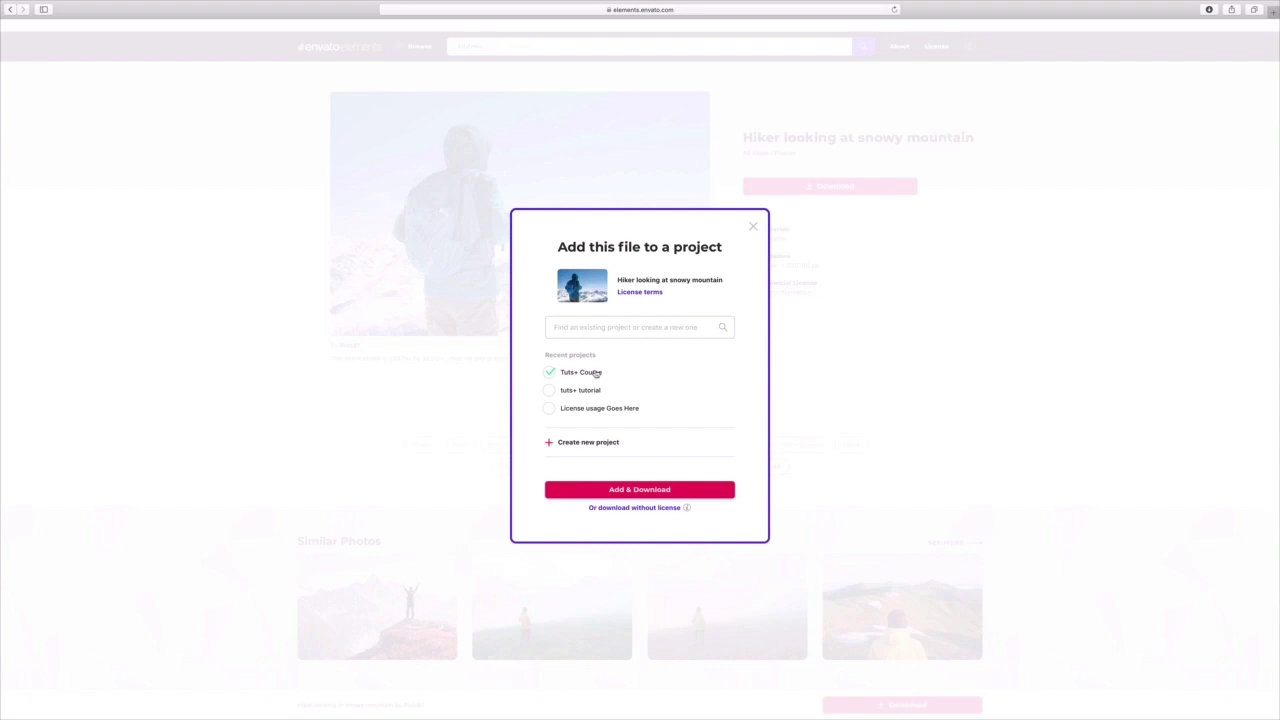
click(620, 490)
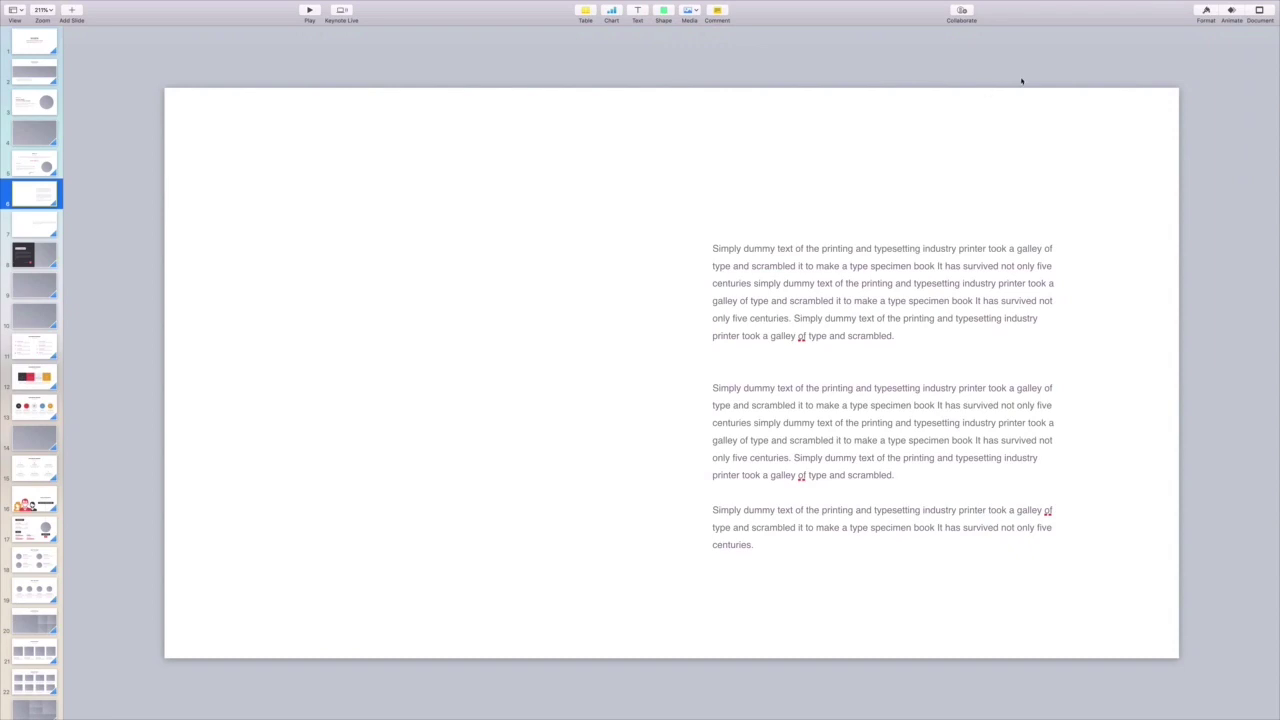
Step: Set the slide background fill to Image Fill and bring up the image chooser
click(1205, 12)
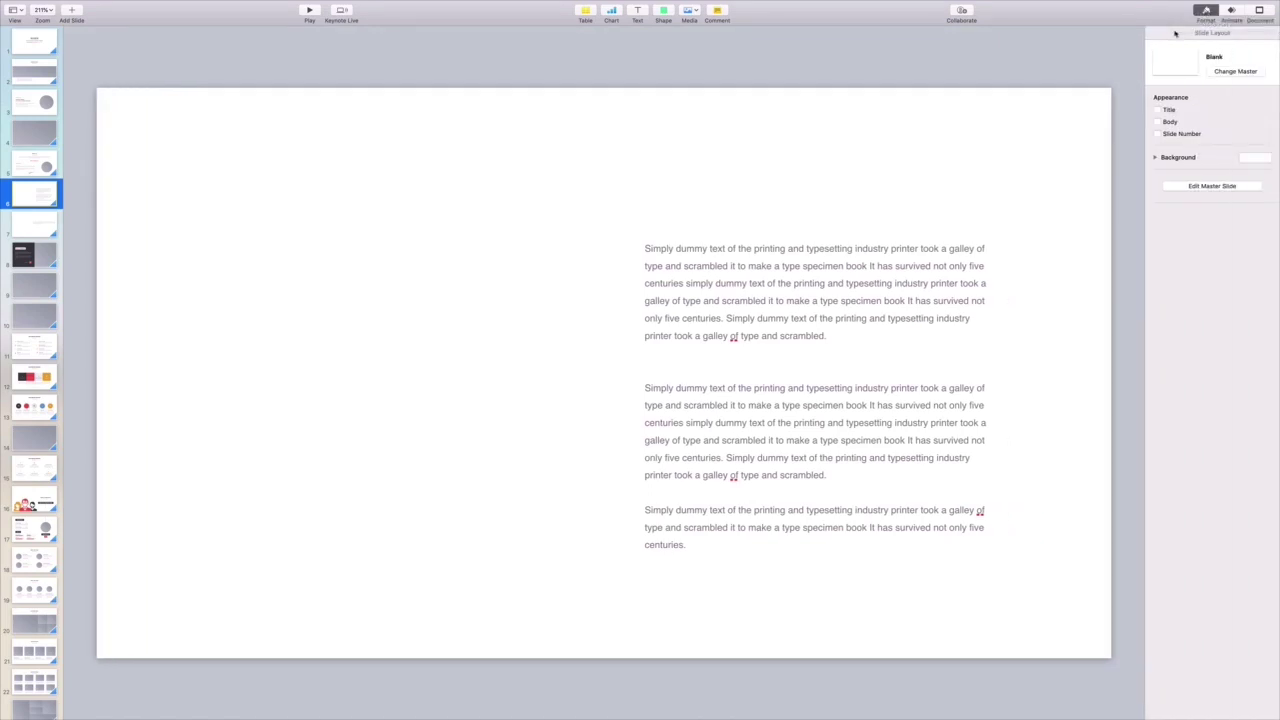
click(1156, 158)
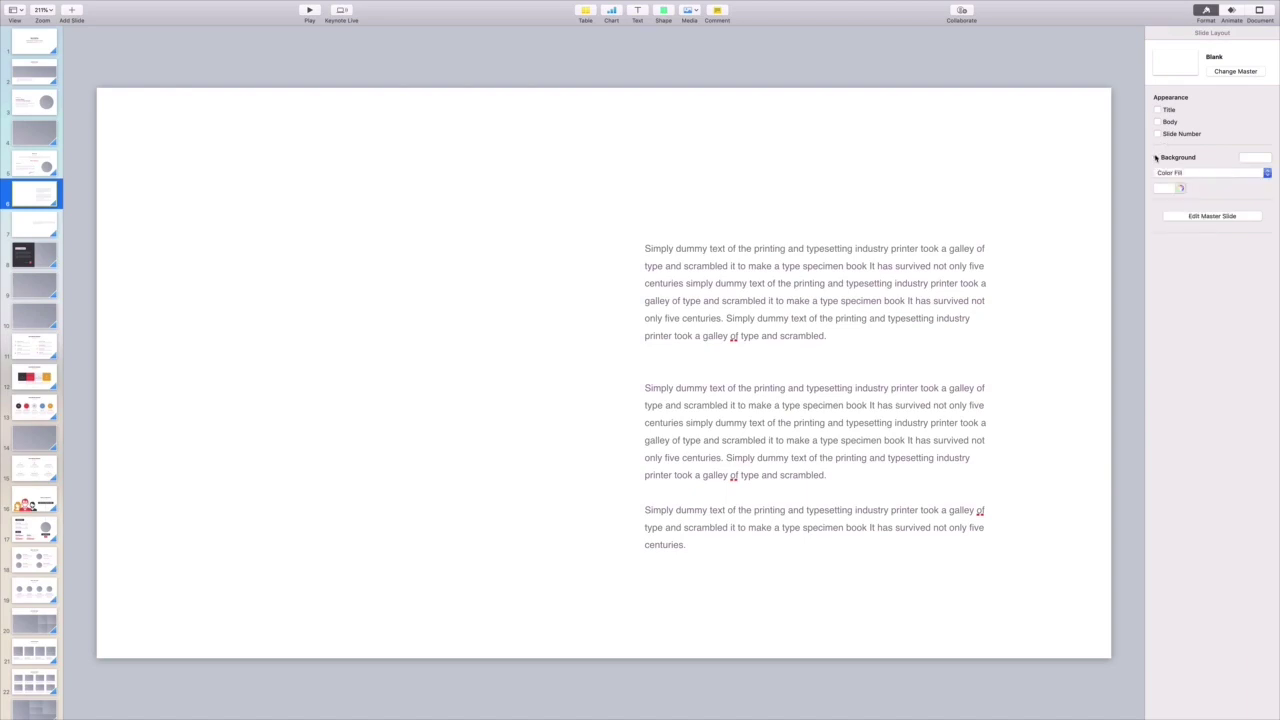
click(1267, 173)
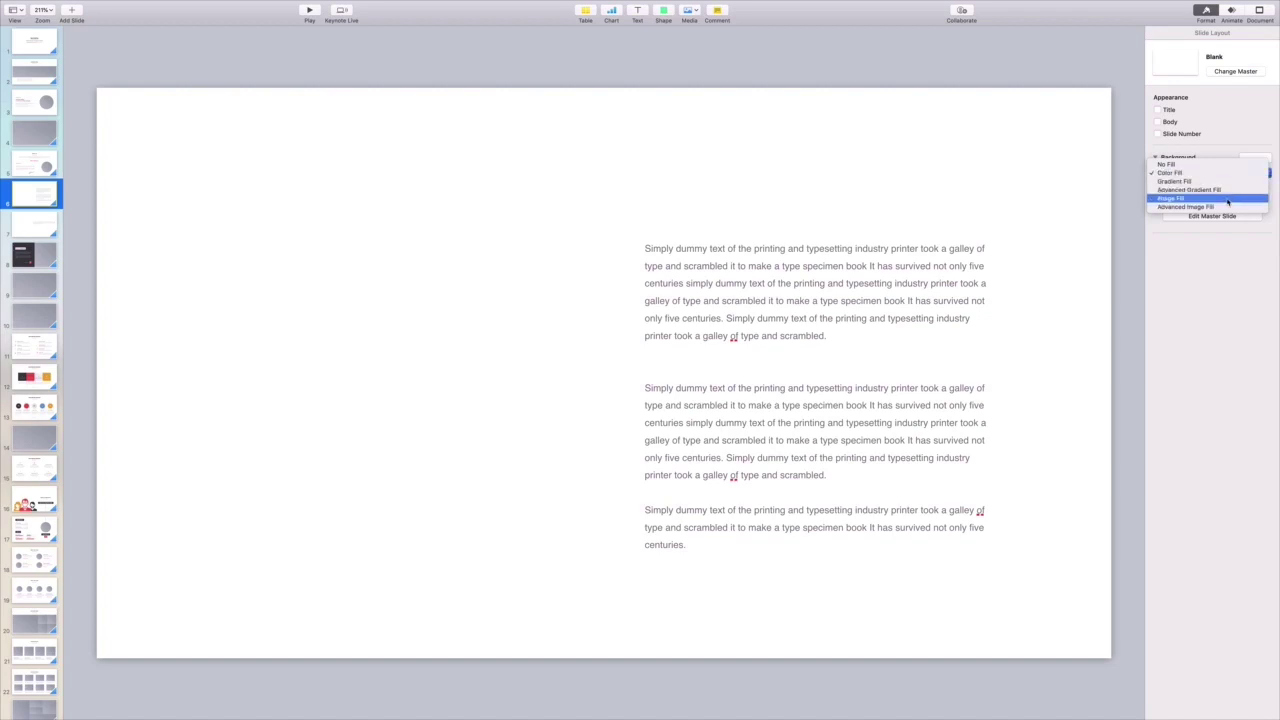
click(1228, 199)
click(1228, 204)
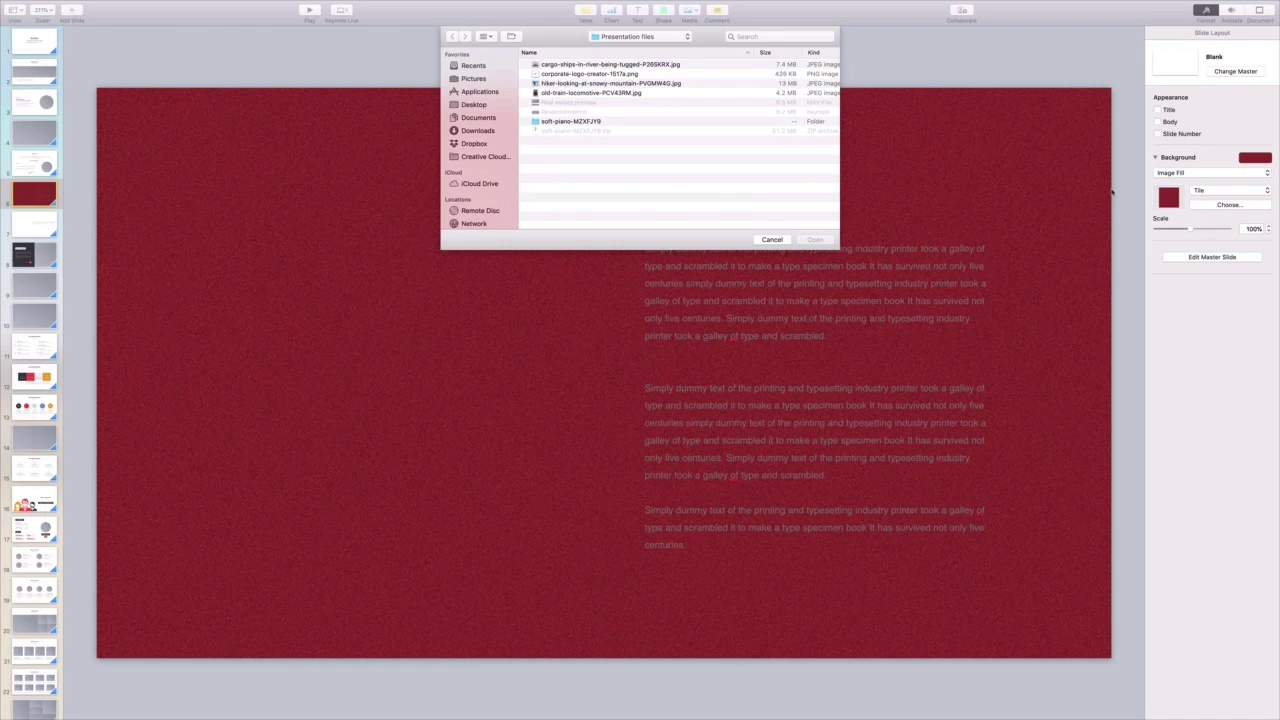
Step: Use the hiker-looking-at-snowy-mountain file as the background, with Scale to Fill instead of Tile
click(663, 84)
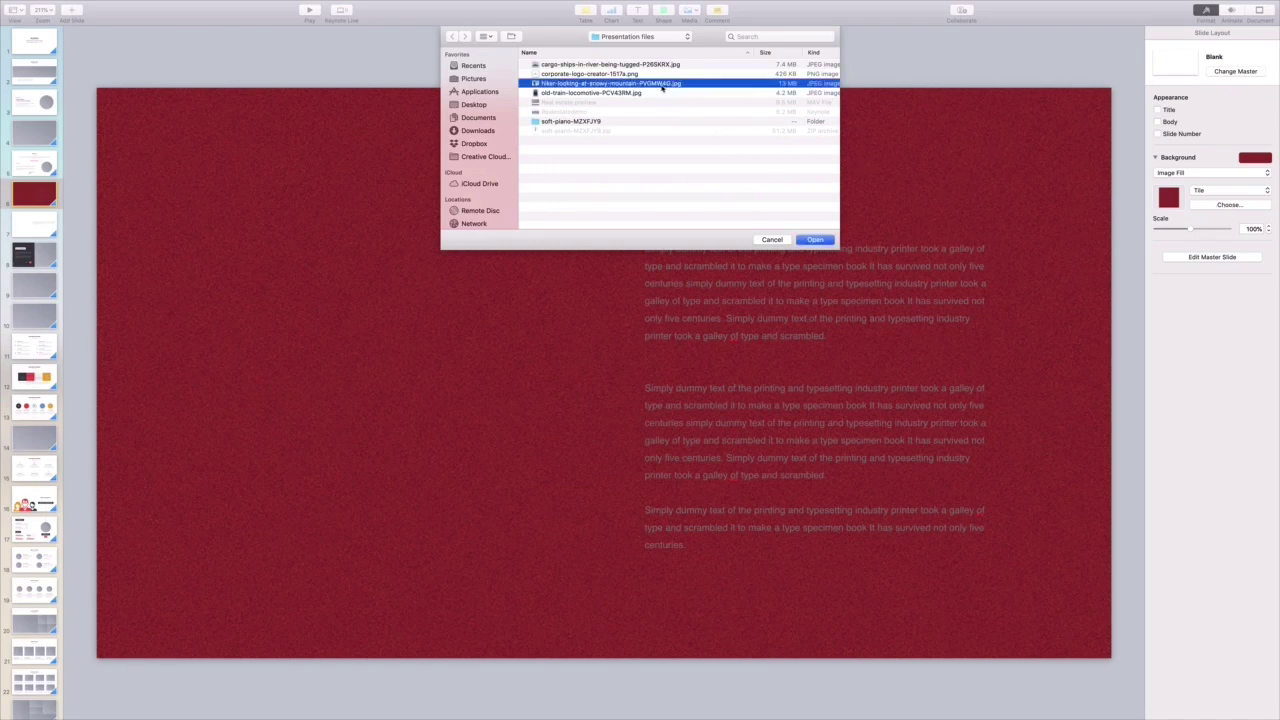
click(815, 240)
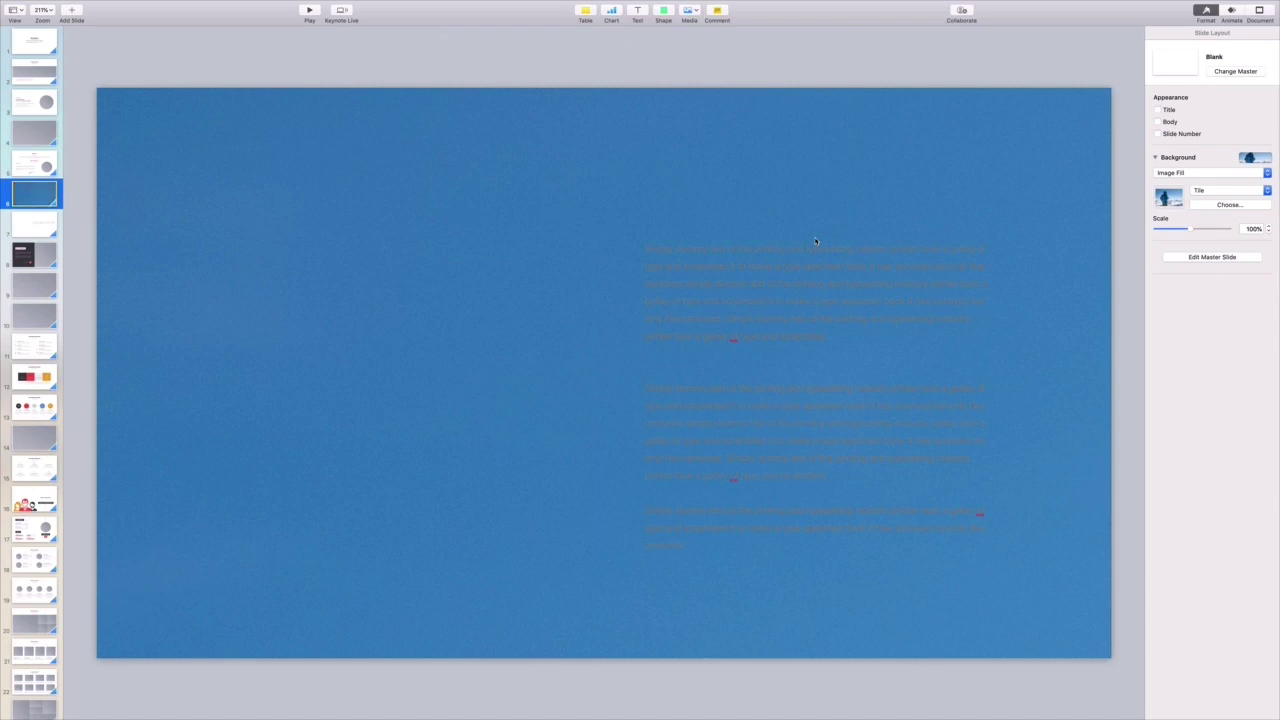
click(1219, 191)
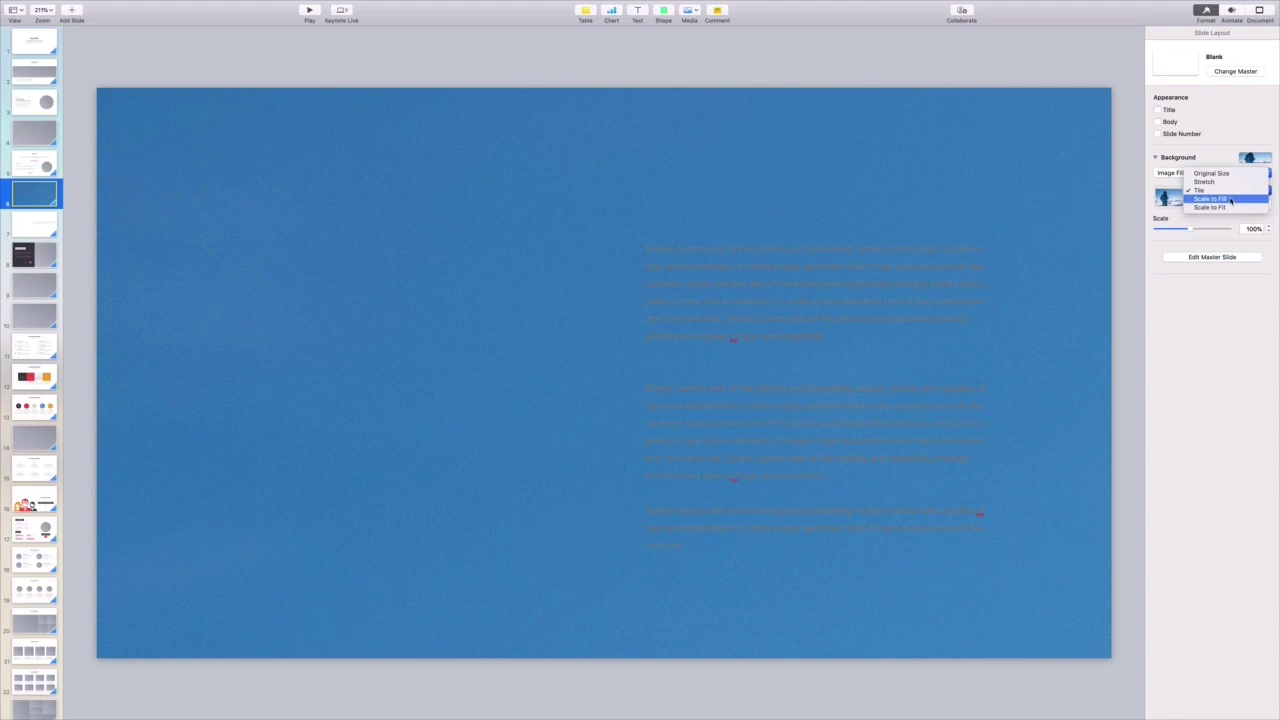
click(1230, 200)
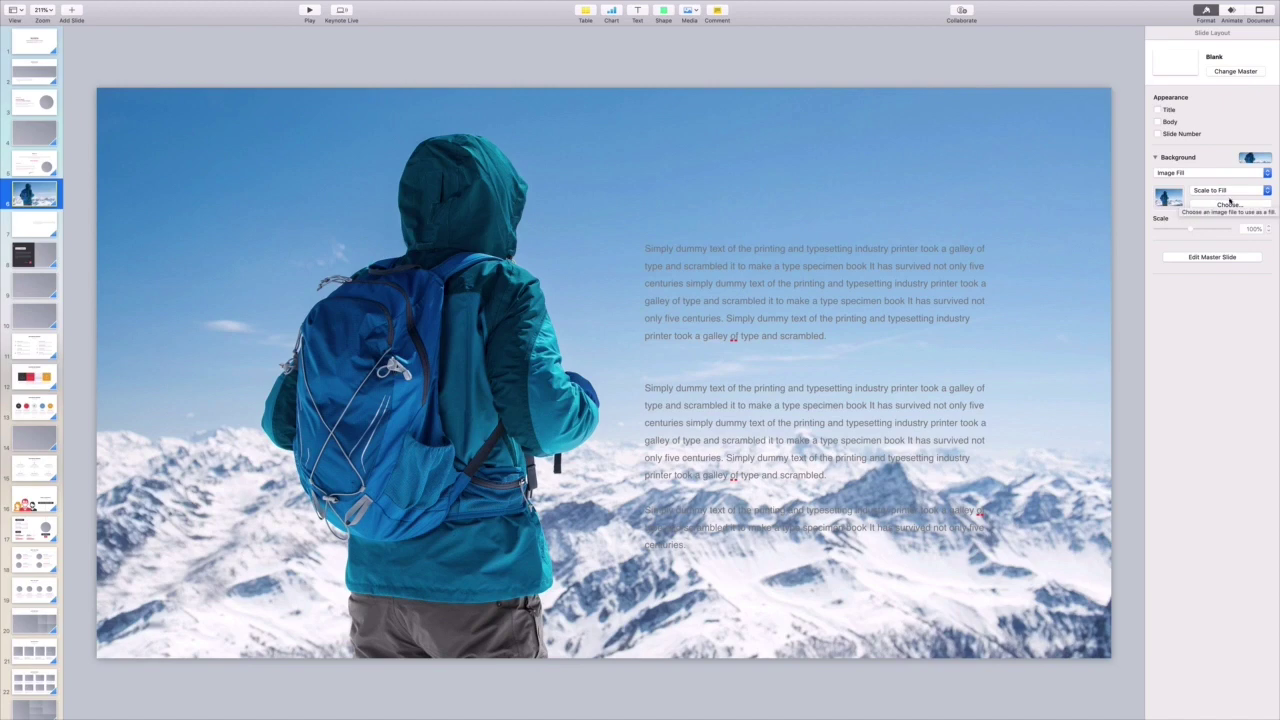
Step: Move the text box up over the sky and make the caption 57 pt white
click(865, 302)
drag(849, 248, 877, 148)
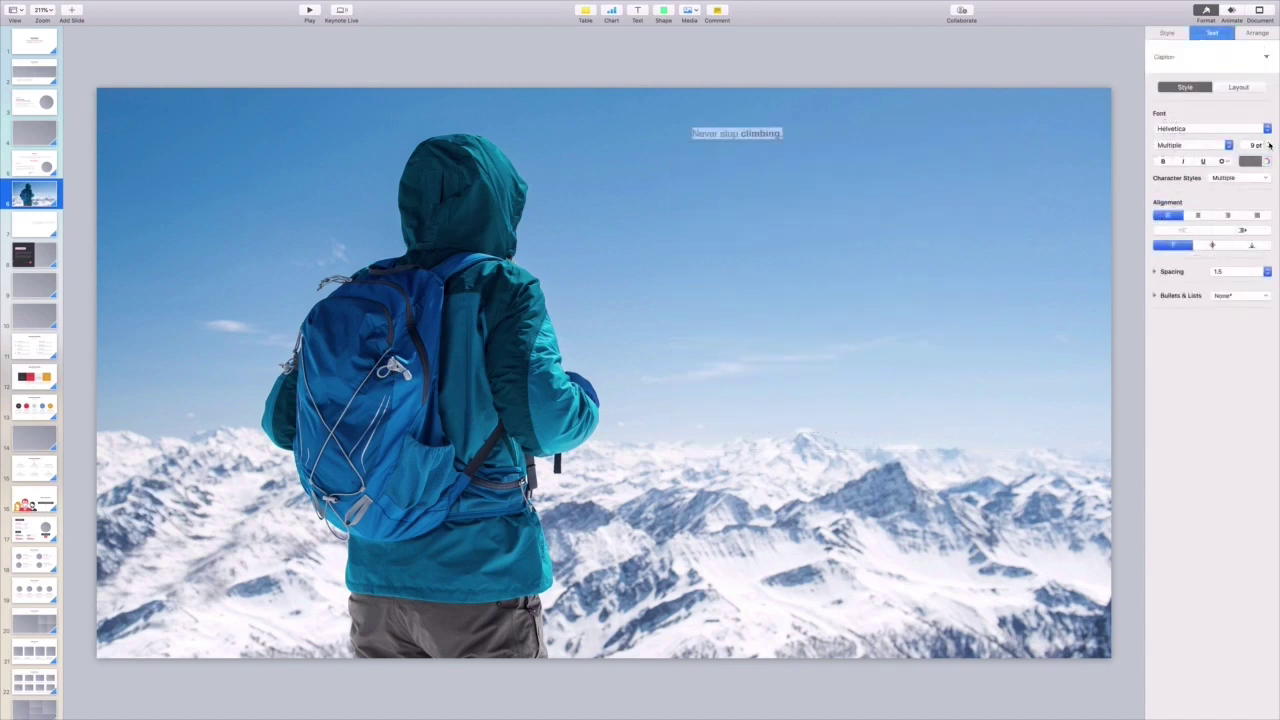
drag(1269, 145, 1269, 145)
click(1265, 161)
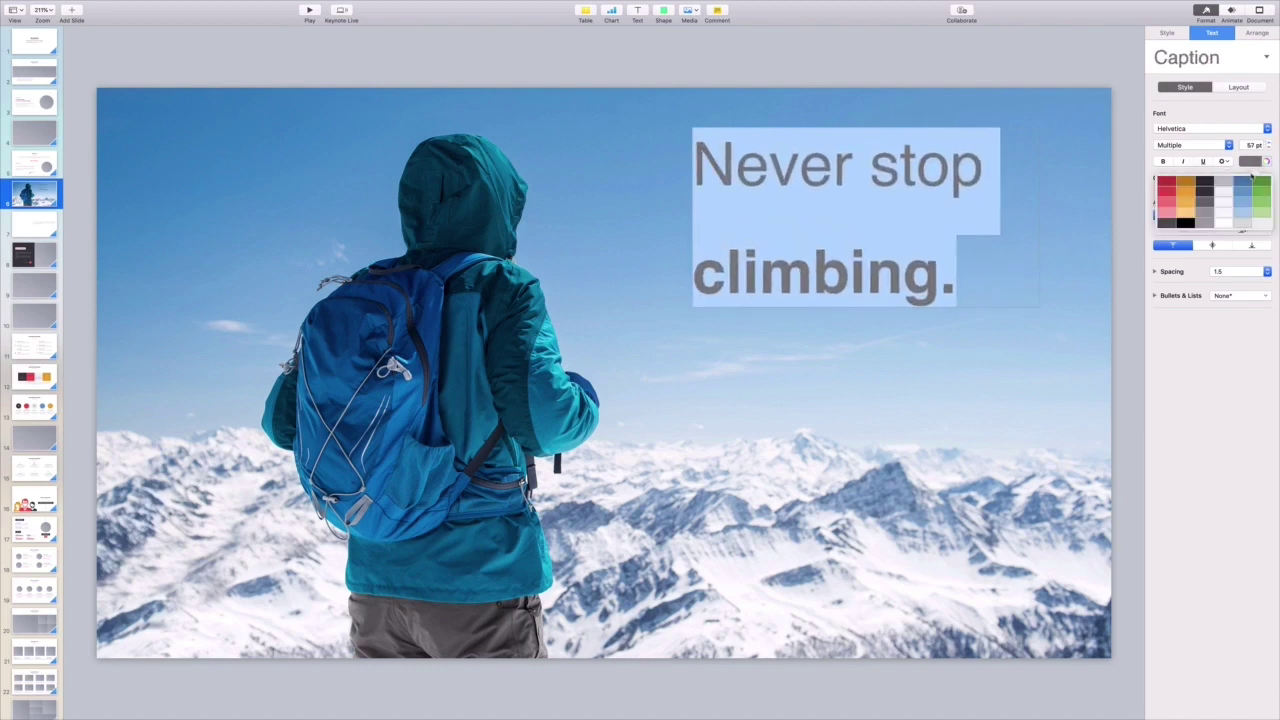
click(1225, 192)
click(936, 381)
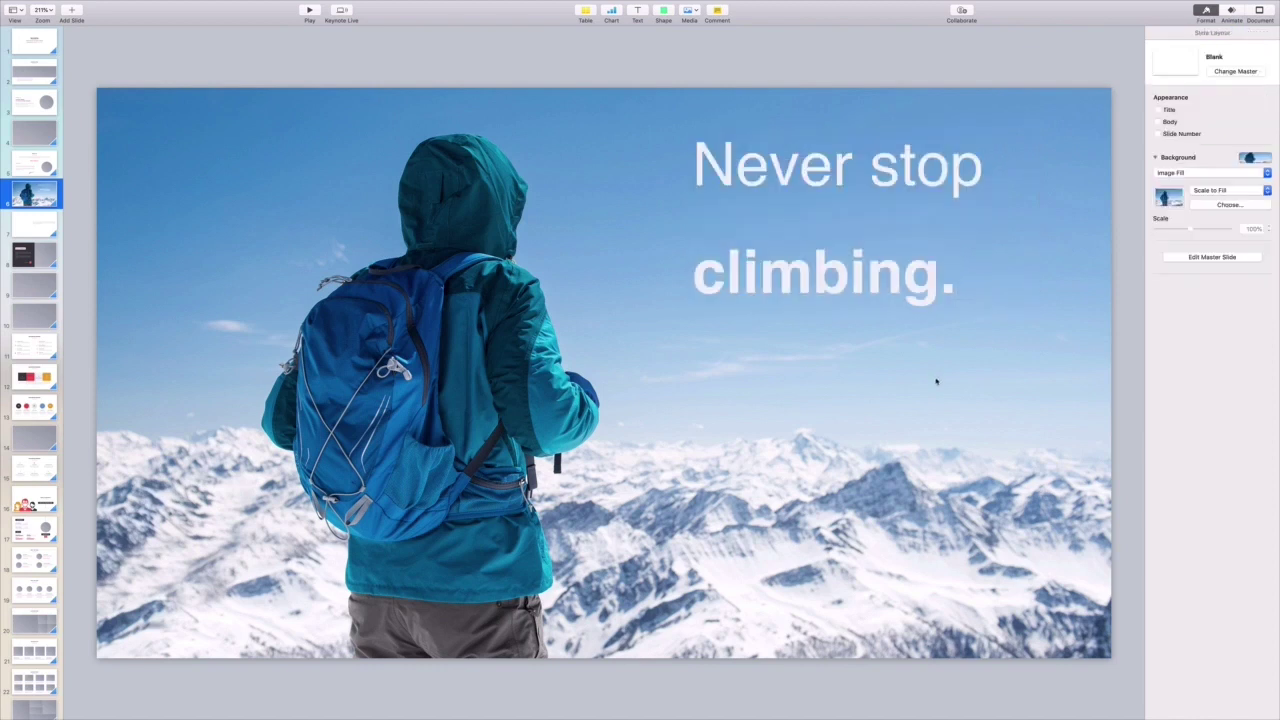
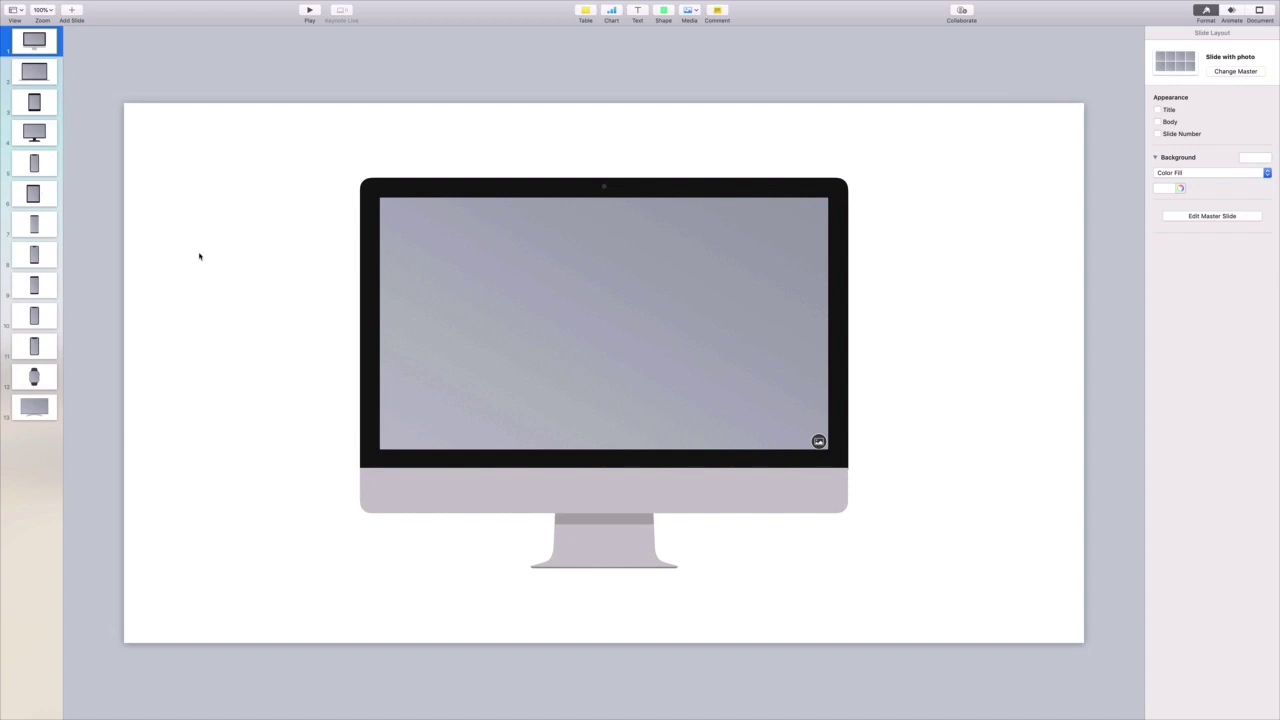
Step: Step through the MacBook, iPad and monitor slides to the iPhone mockup slide
click(35, 77)
click(34, 104)
click(35, 130)
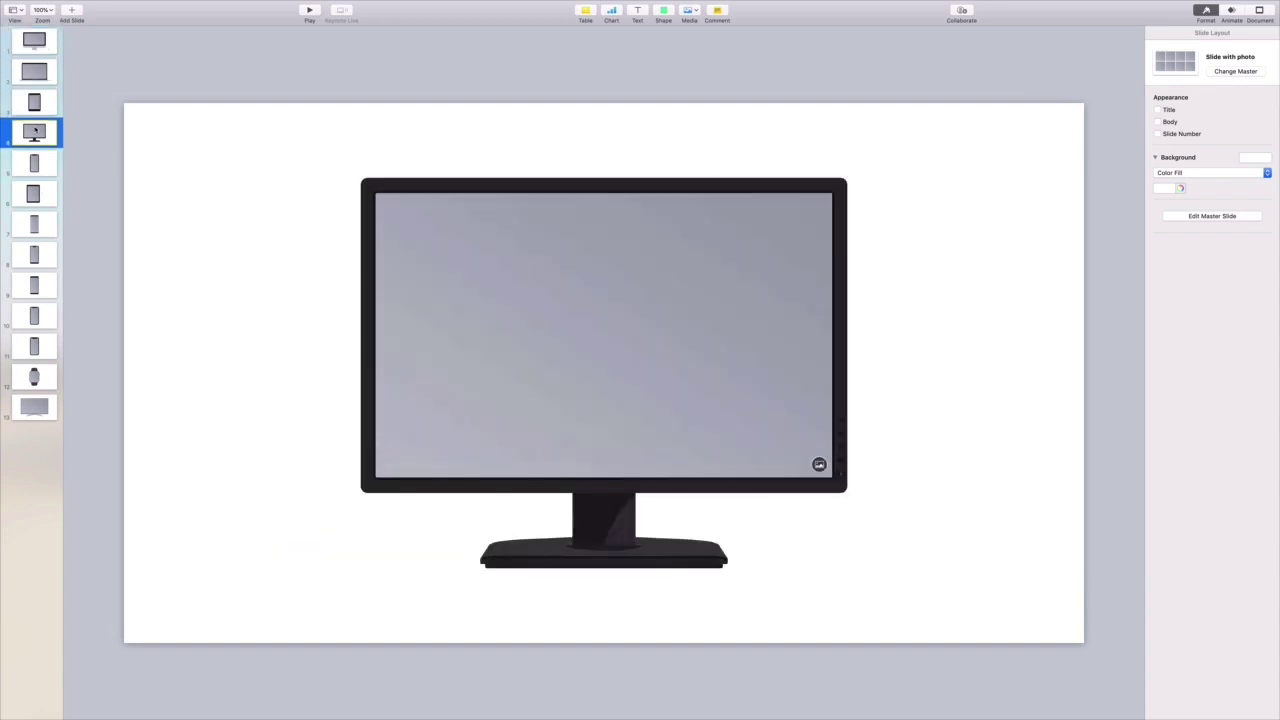
click(35, 162)
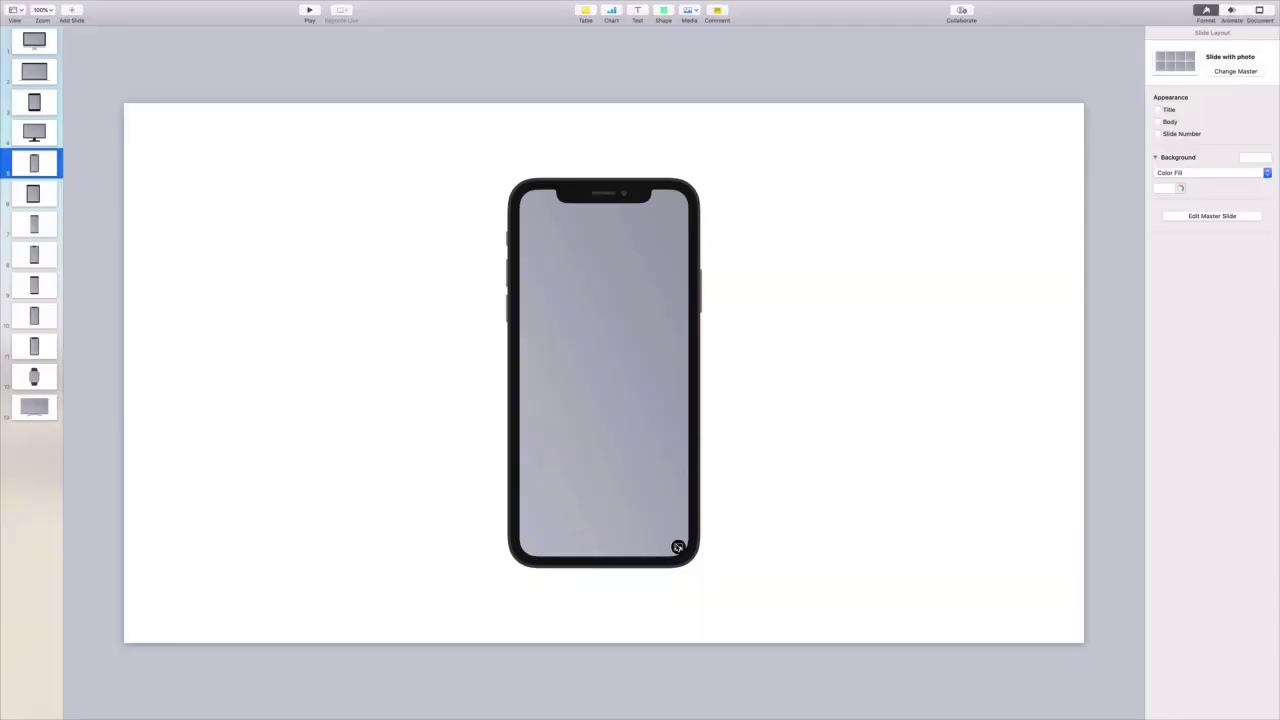
Step: Fill the iPhone screen with the Envato web page screenshot and select the phone group
click(678, 547)
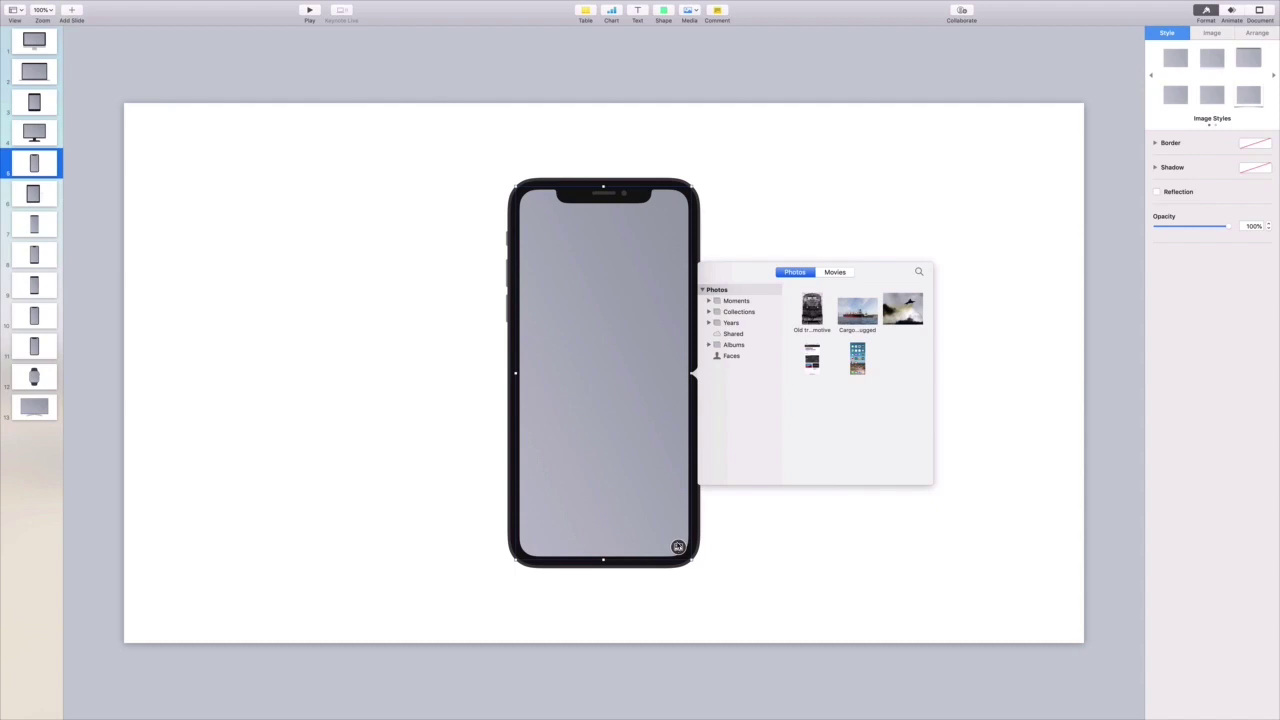
click(812, 360)
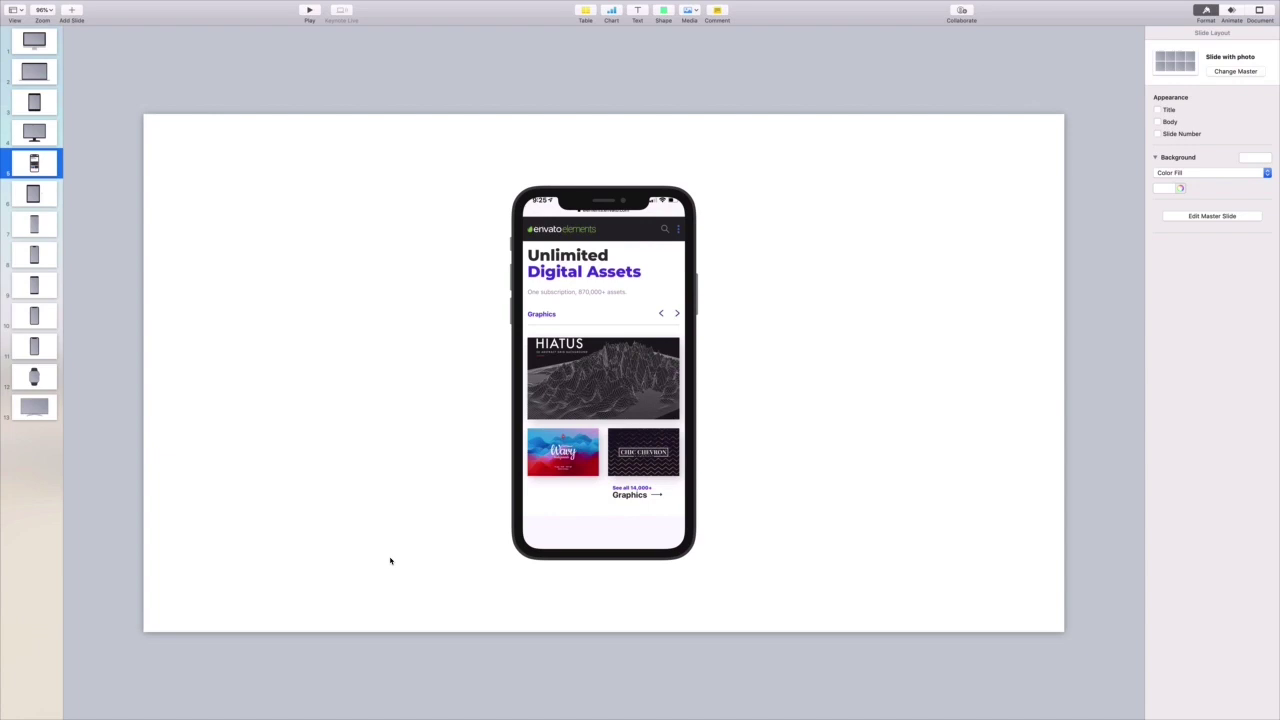
click(521, 557)
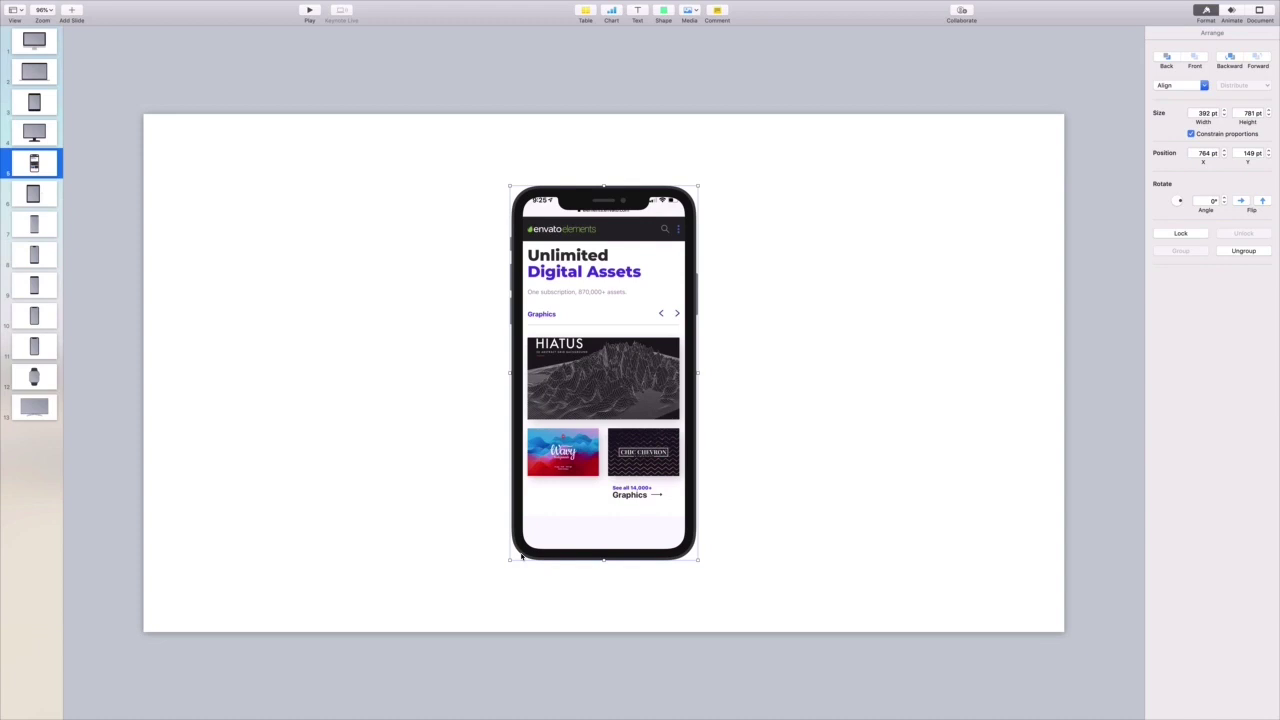
click(549, 536)
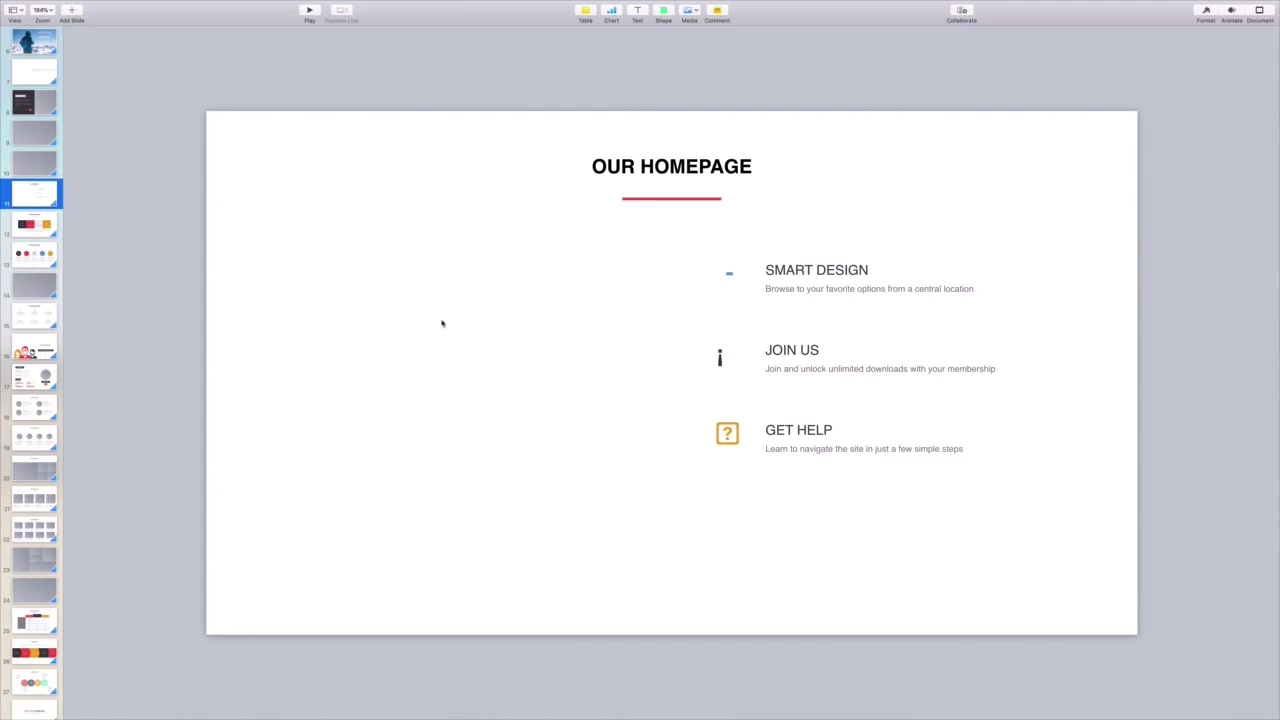
Step: Paste the phone mockup onto OUR HOMEPAGE, shrink it and place it beside the feature items
key(super+v)
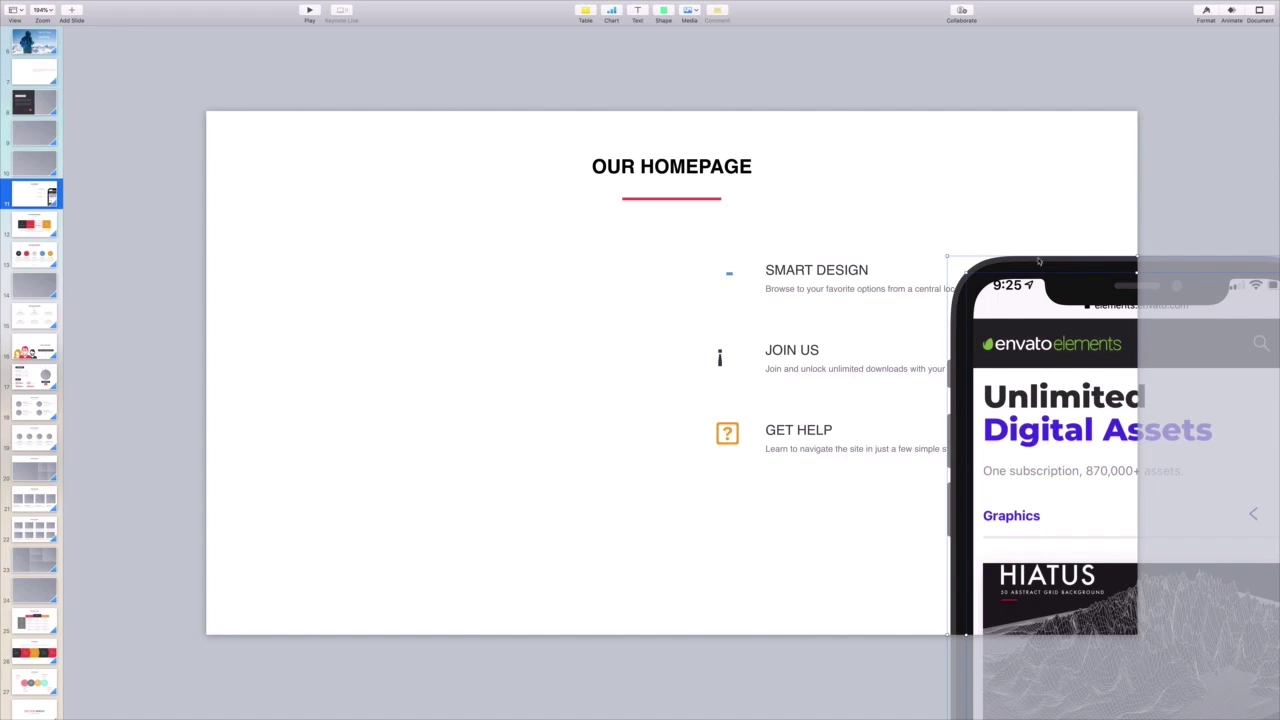
drag(1048, 268, 377, 165)
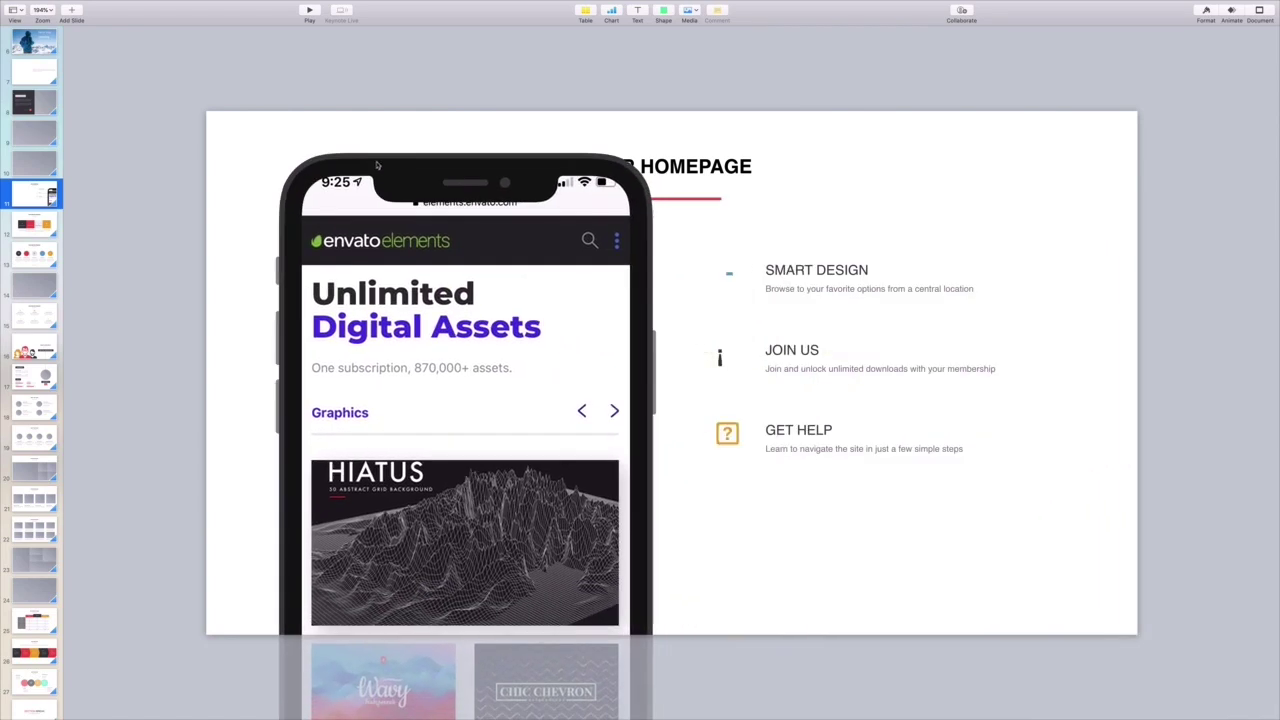
drag(274, 155, 466, 521)
drag(565, 576, 441, 232)
click(569, 287)
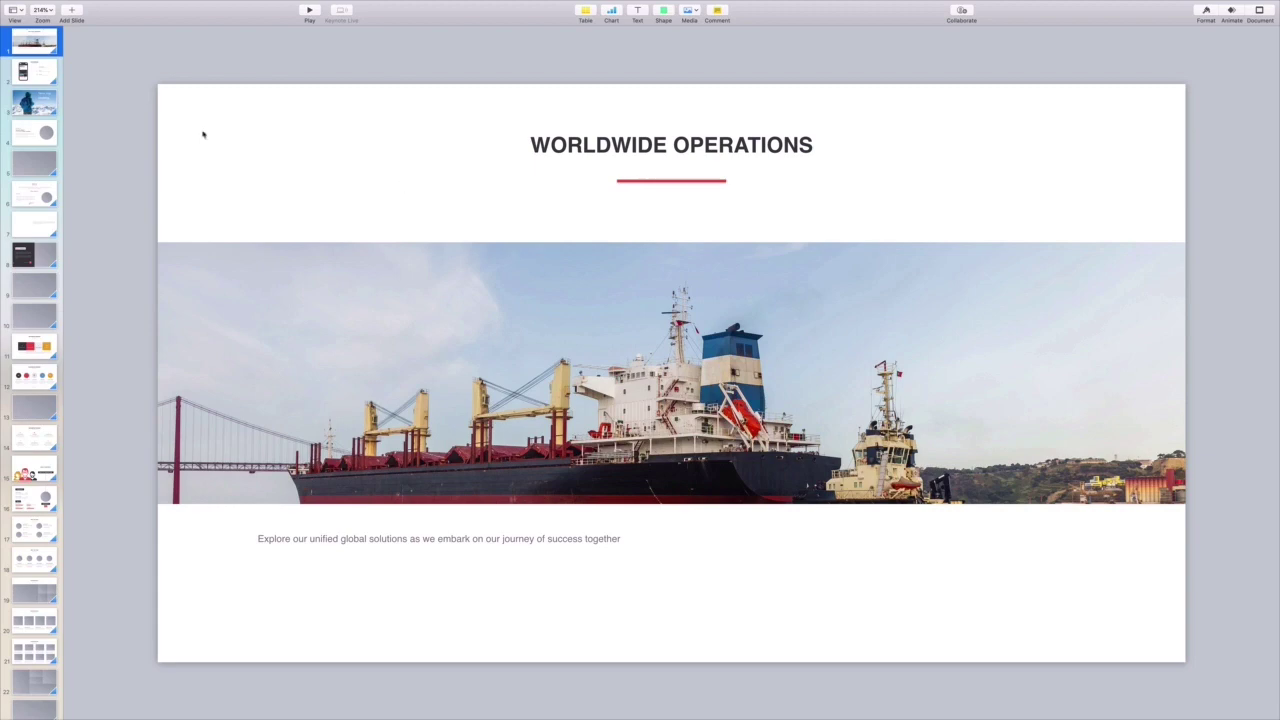
Step: Review the OUR HOMEPAGE and Never stop climbing slides, then return to WORLDWIDE OPERATIONS
click(36, 82)
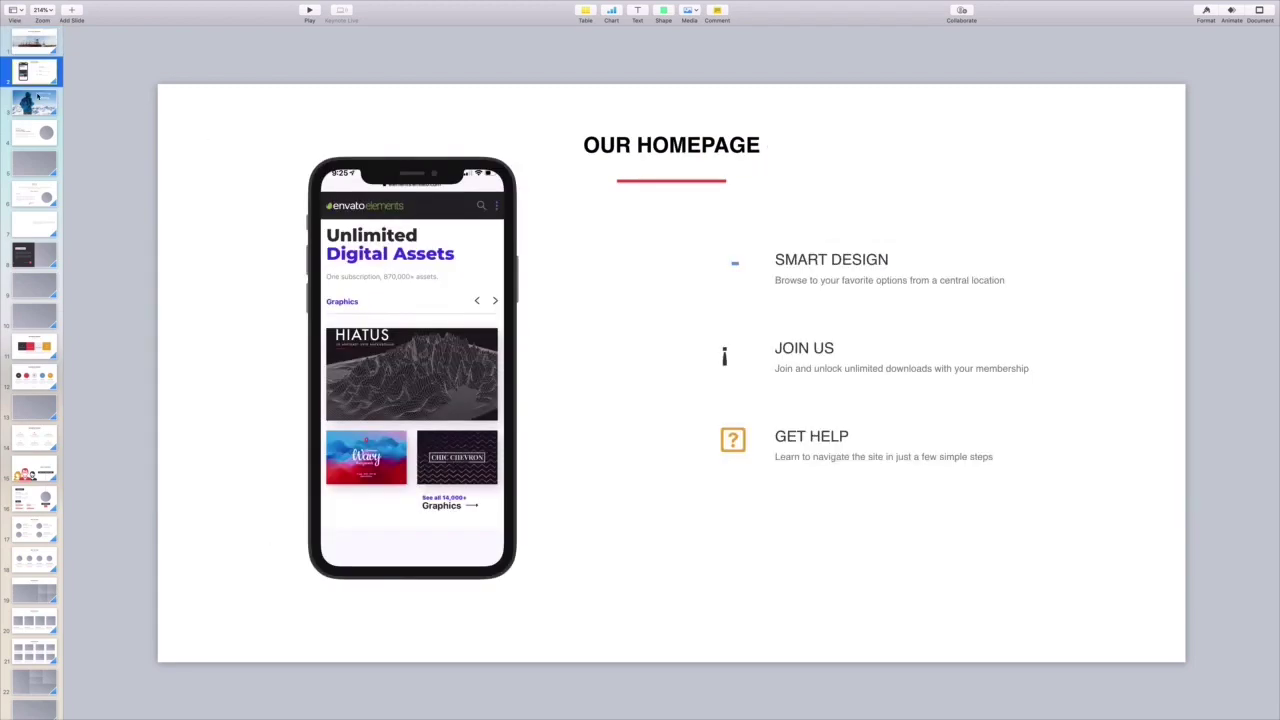
click(34, 101)
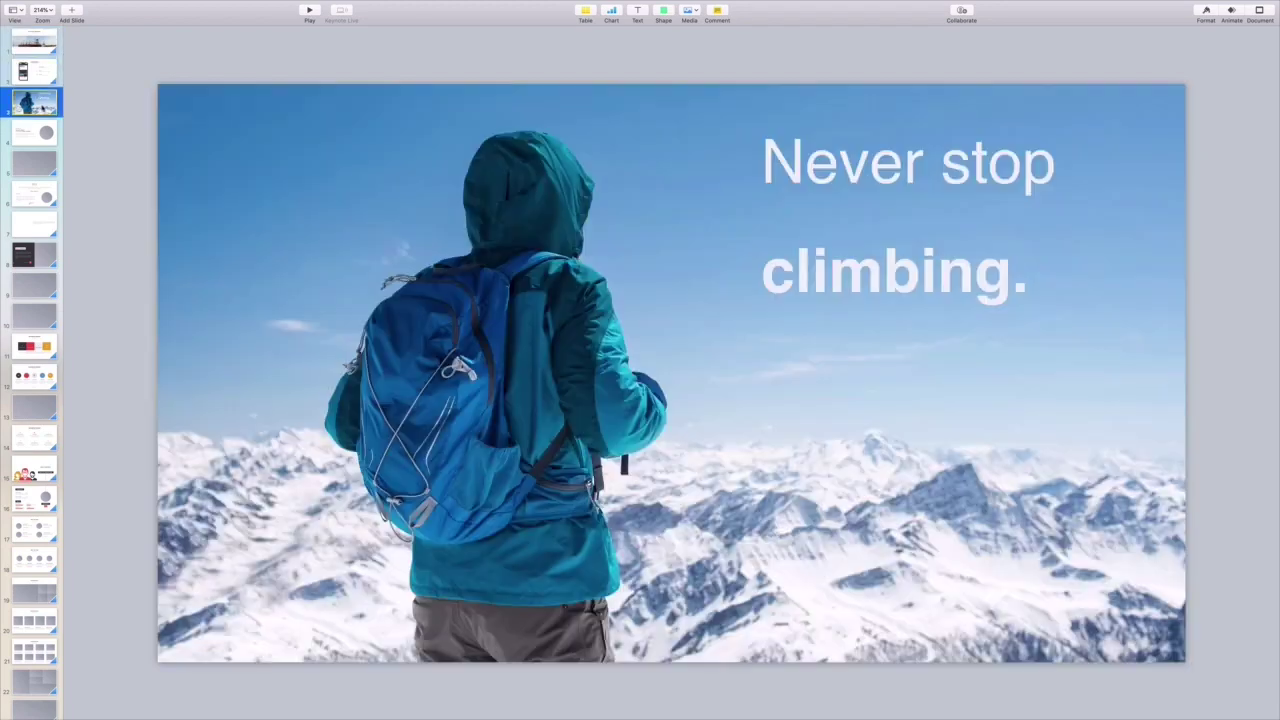
click(31, 43)
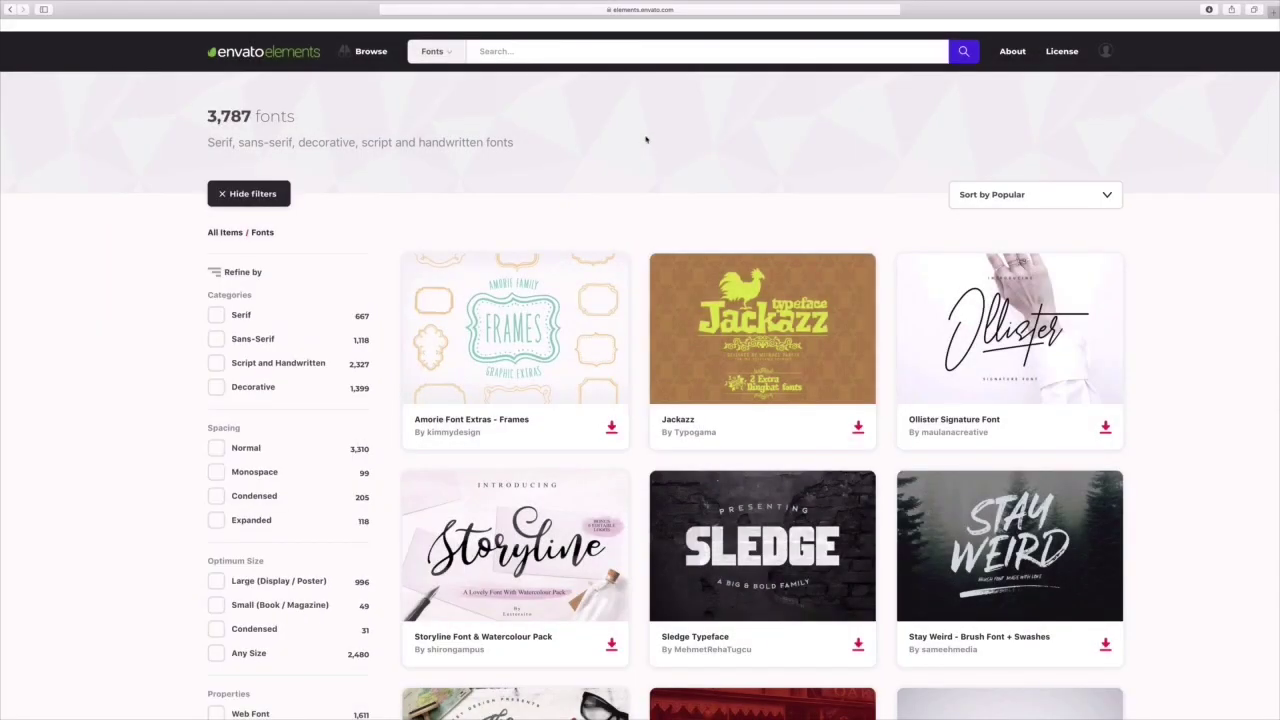
Step: Filter the fonts to Decorative and open the Mudhead Typeface page
scroll(646, 140, down, 3)
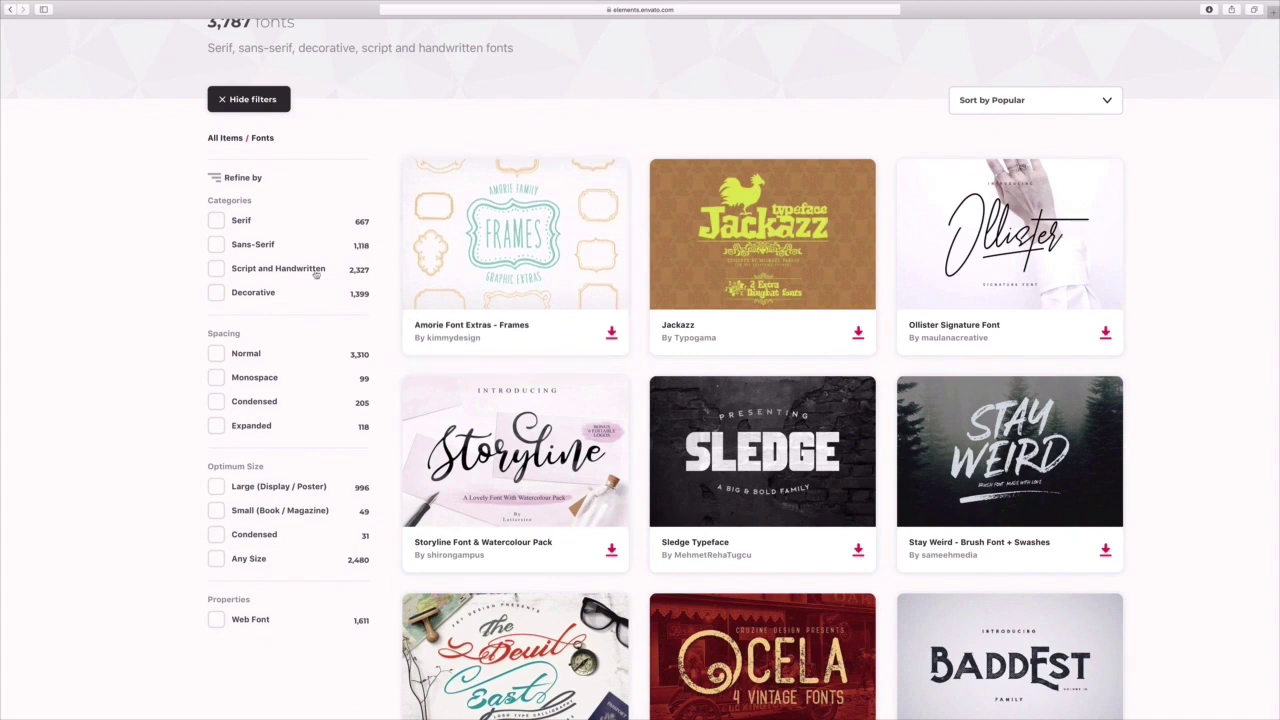
click(236, 297)
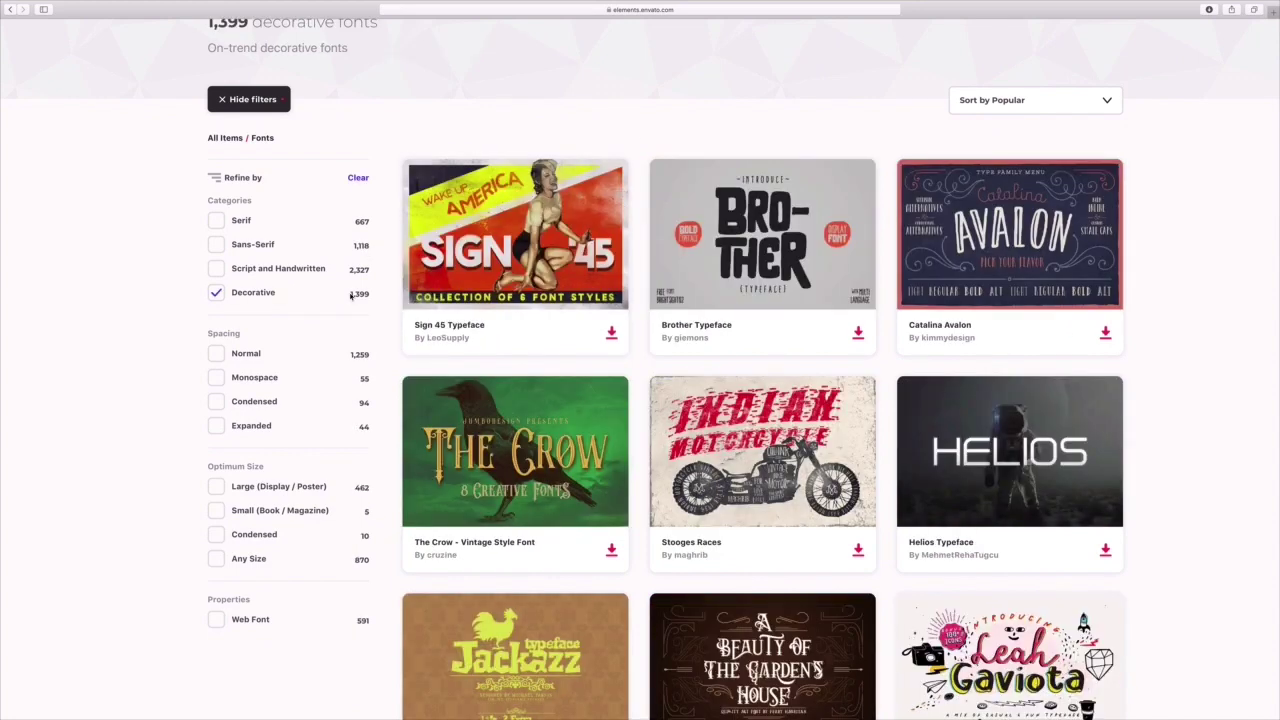
scroll(1185, 307, down, 7)
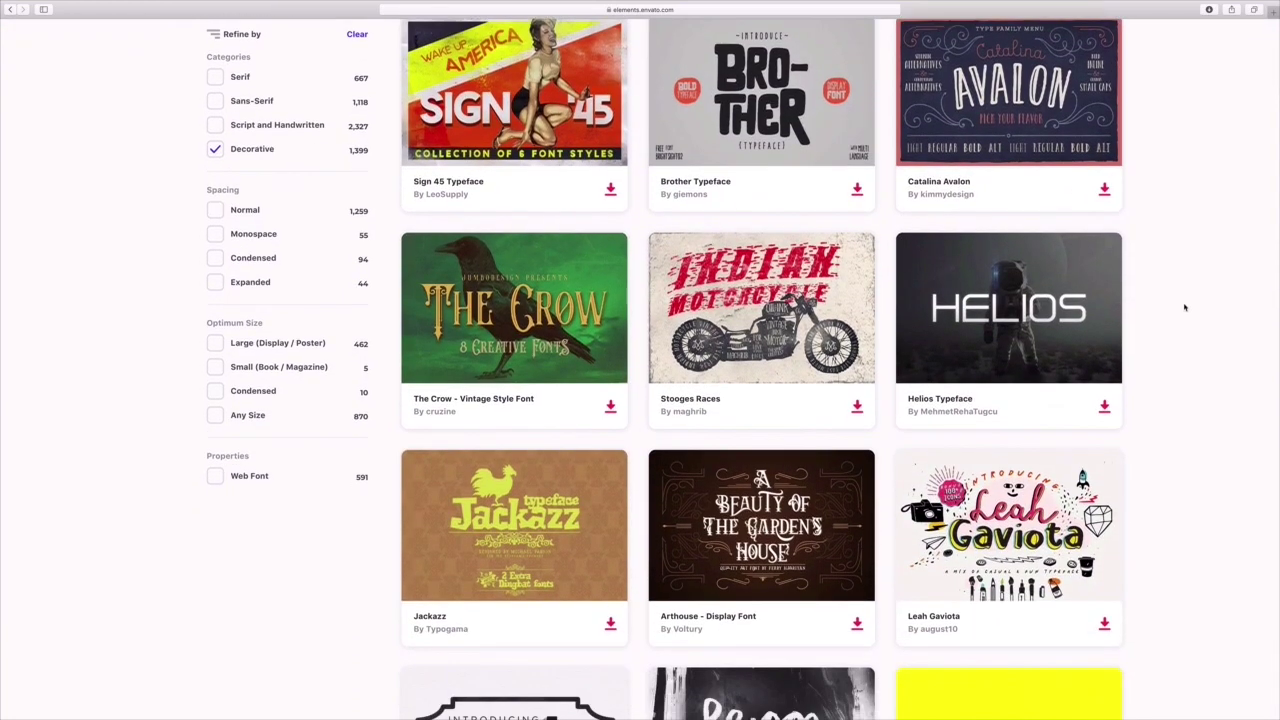
scroll(1185, 307, down, 7)
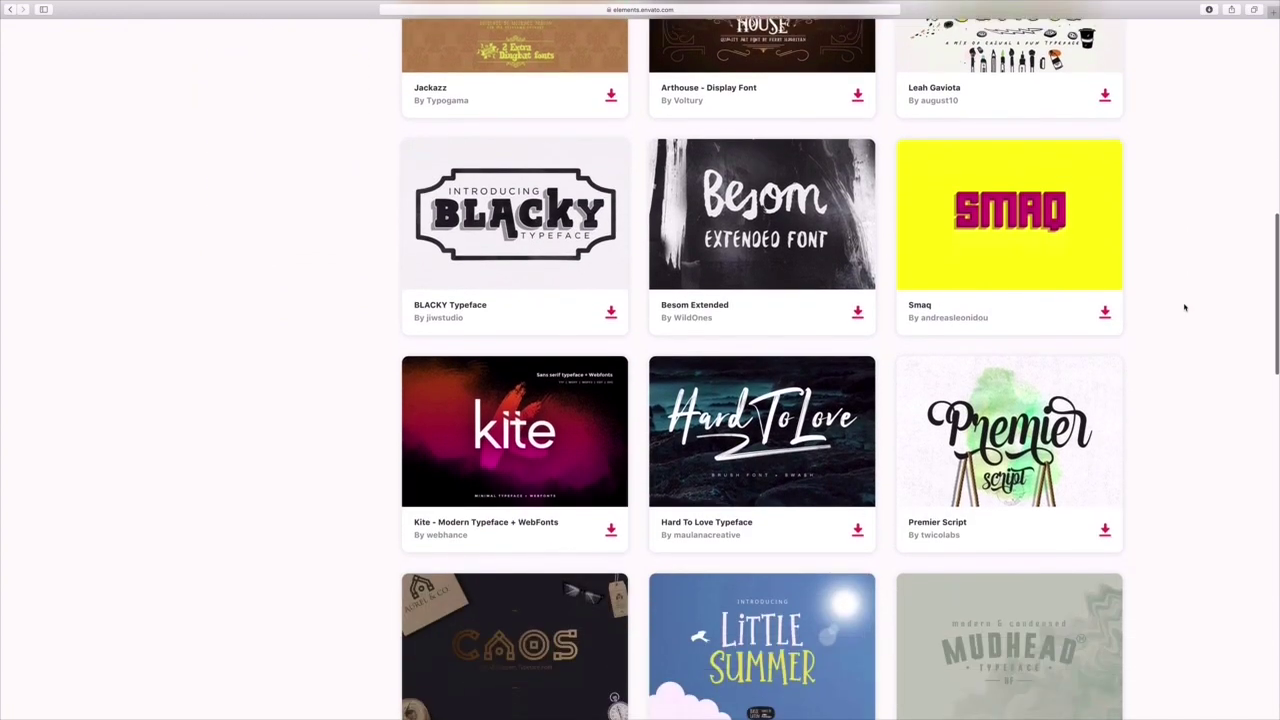
scroll(1185, 307, down, 5)
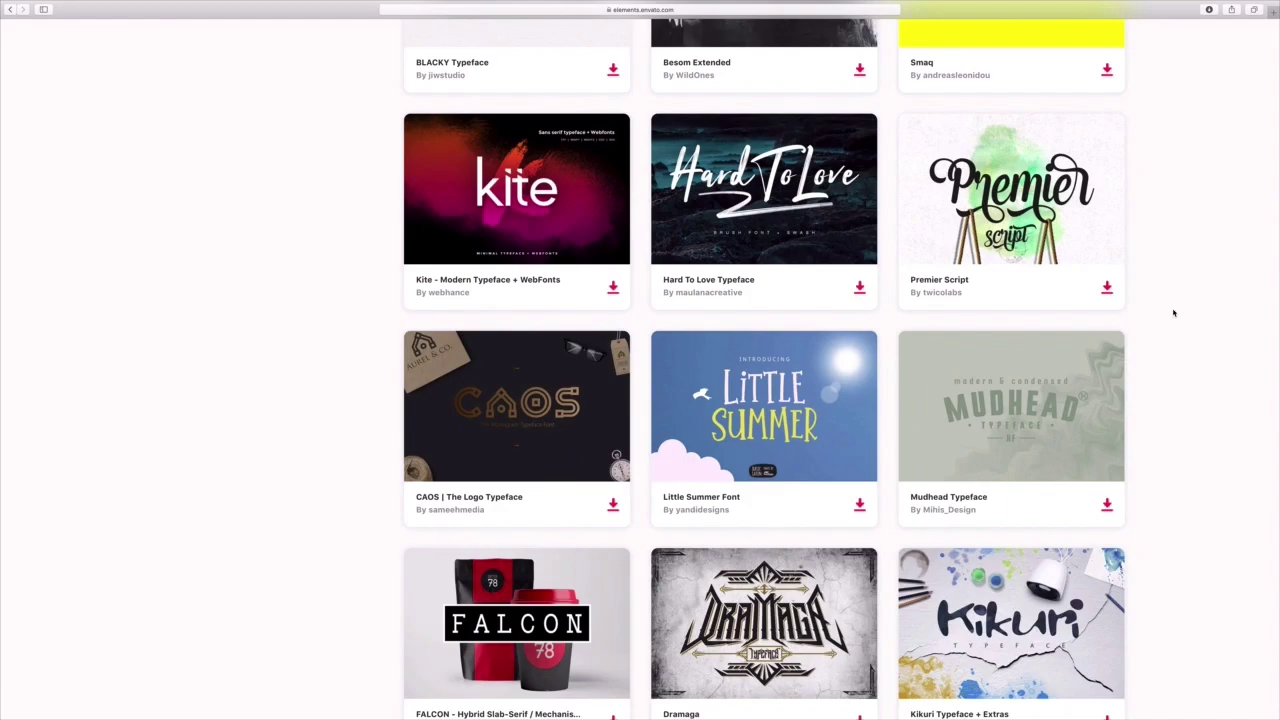
click(1064, 415)
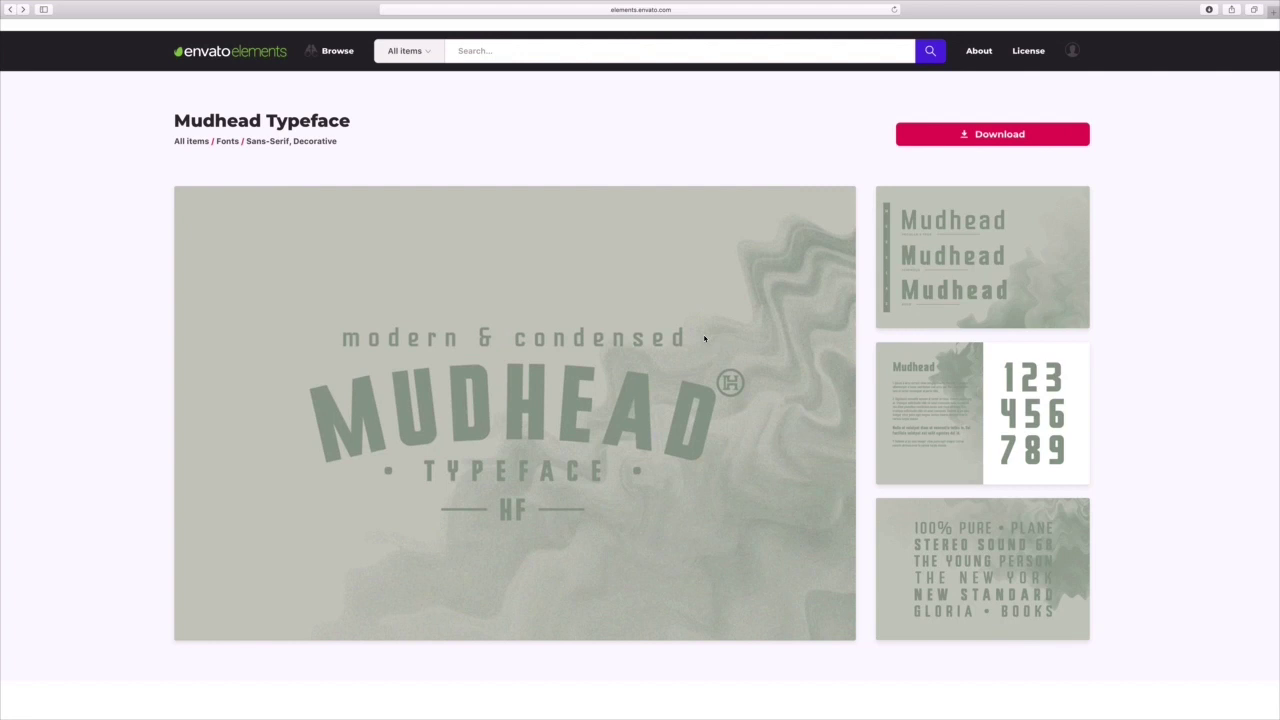
Step: Add the Mudhead Typeface to the Tuts+ Course project and download it
click(968, 133)
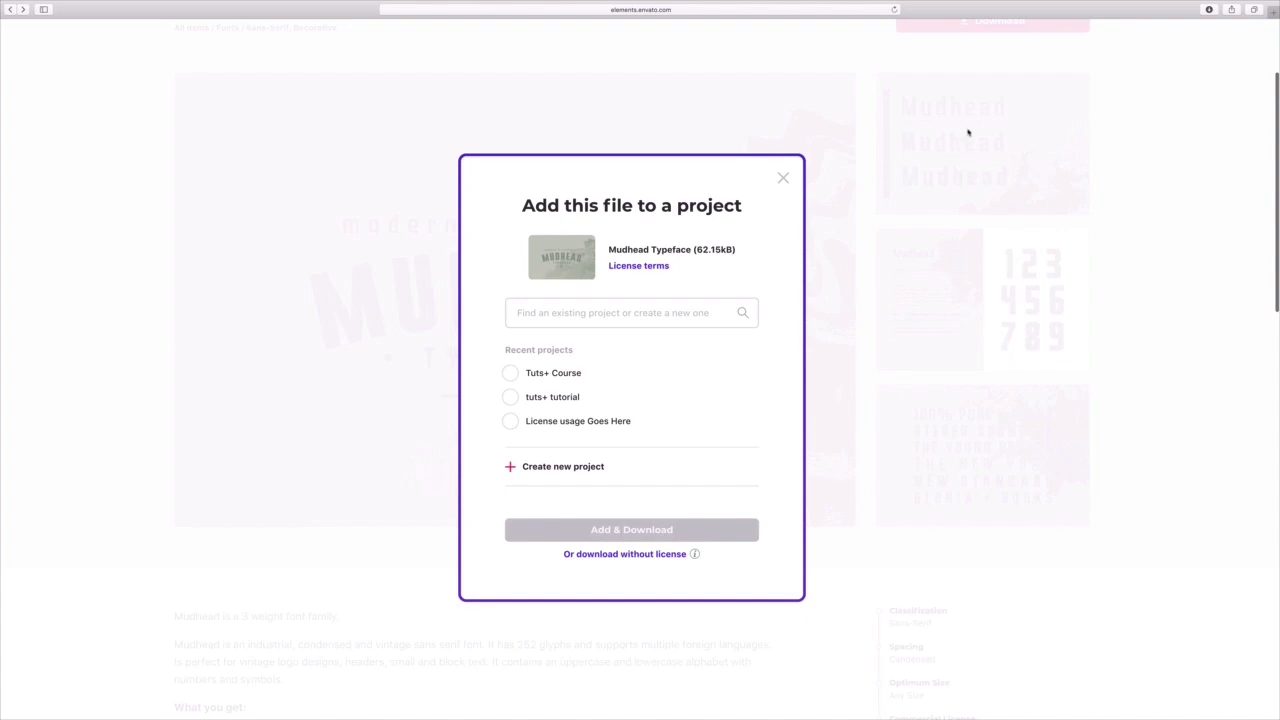
click(515, 373)
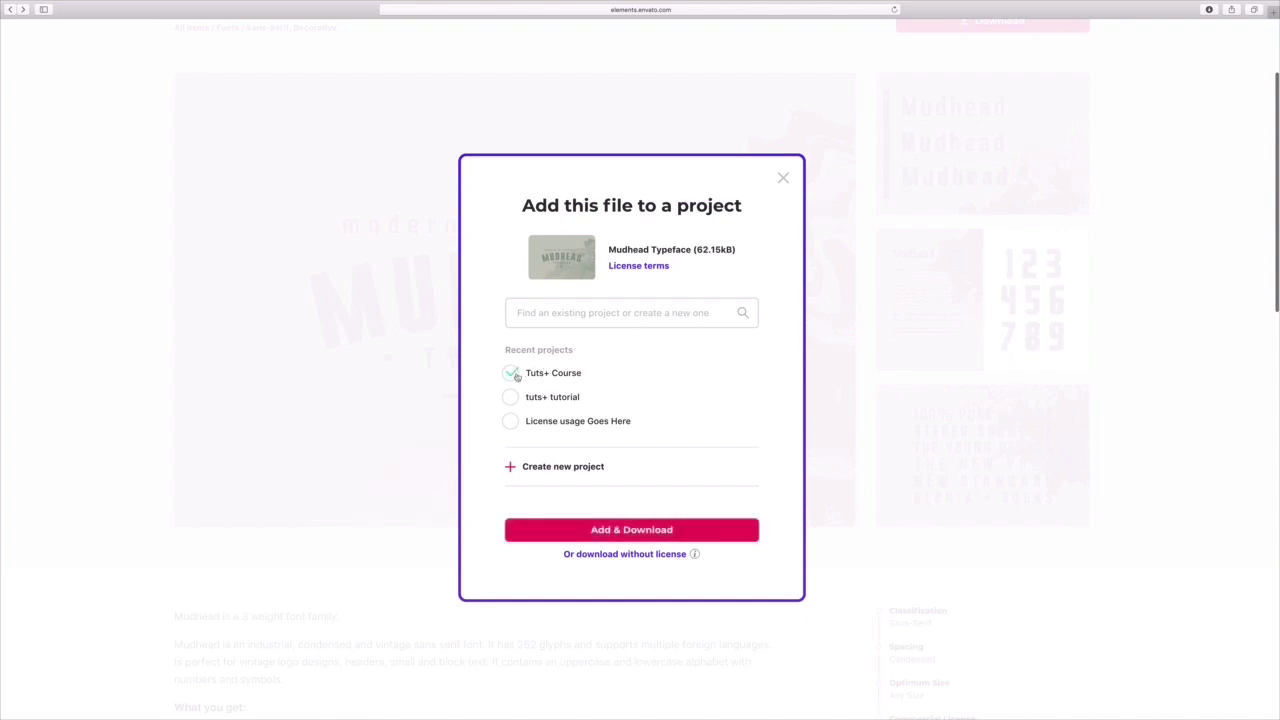
click(625, 532)
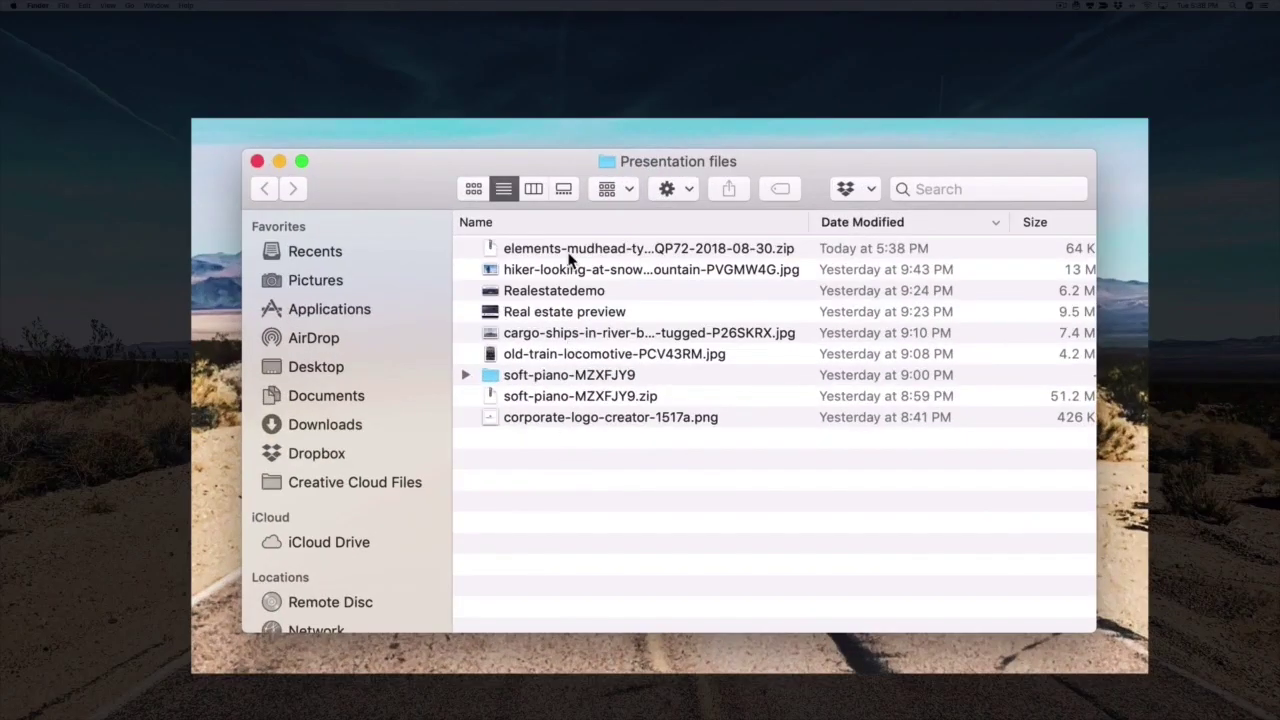
Step: Extract the downloaded Mudhead zip into a Mudhead folder
click(570, 256)
double_click(570, 256)
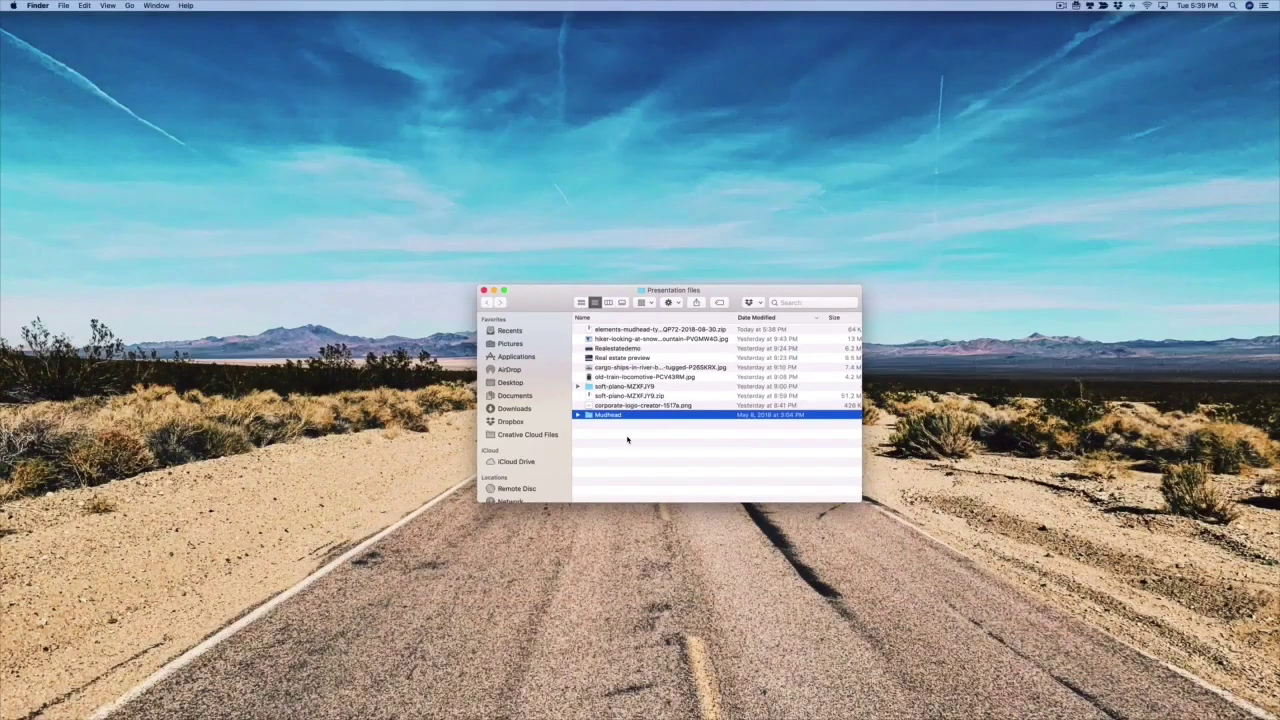
click(575, 491)
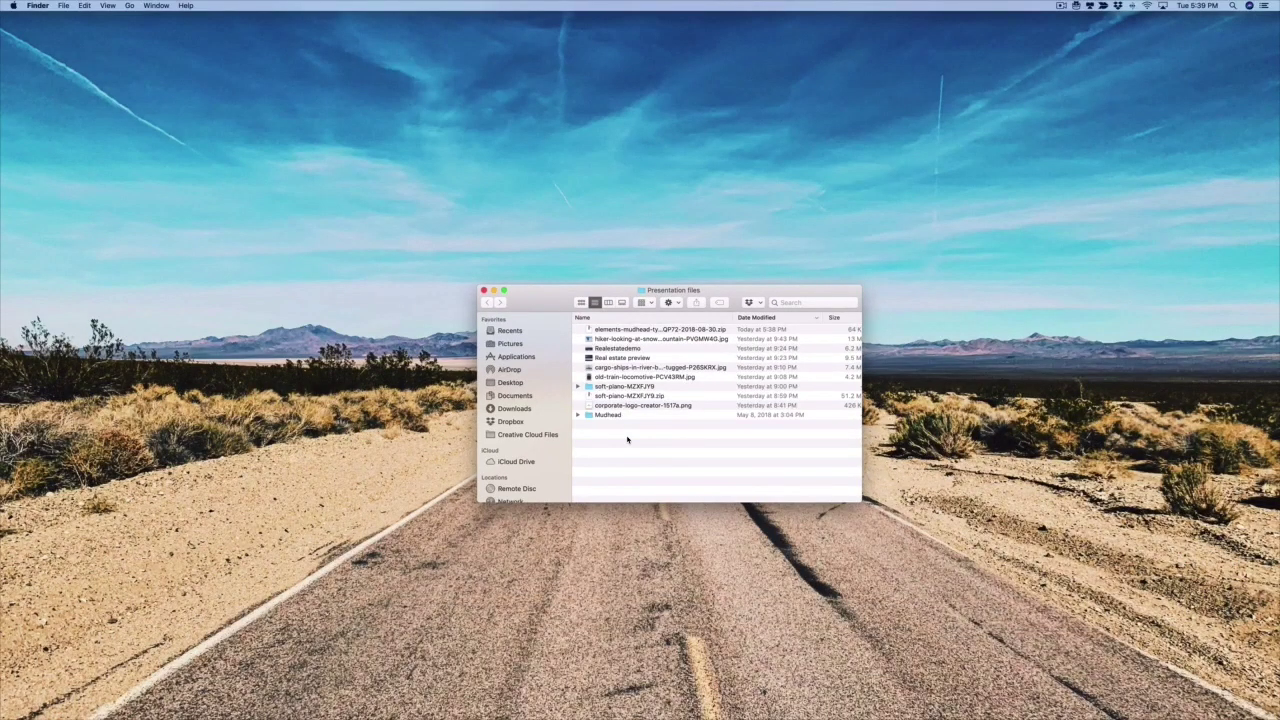
Step: Launch Font Book through Spotlight
key(super+space)
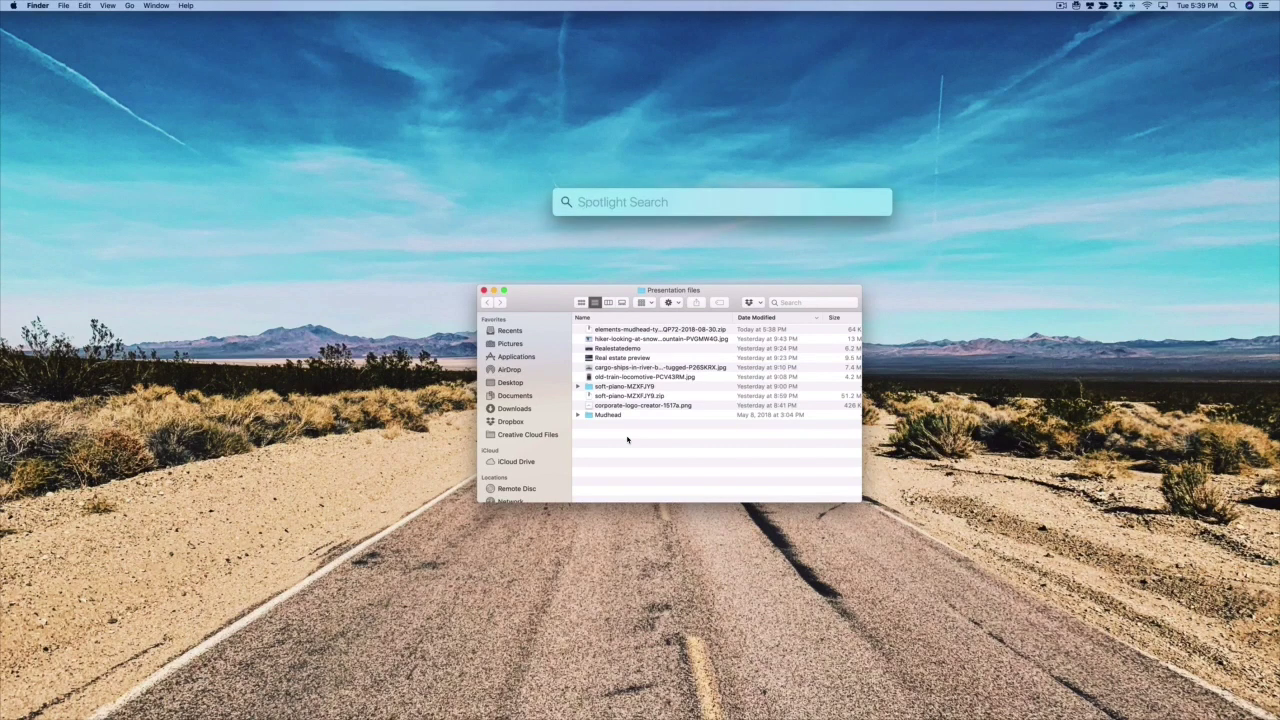
text(Font Book)
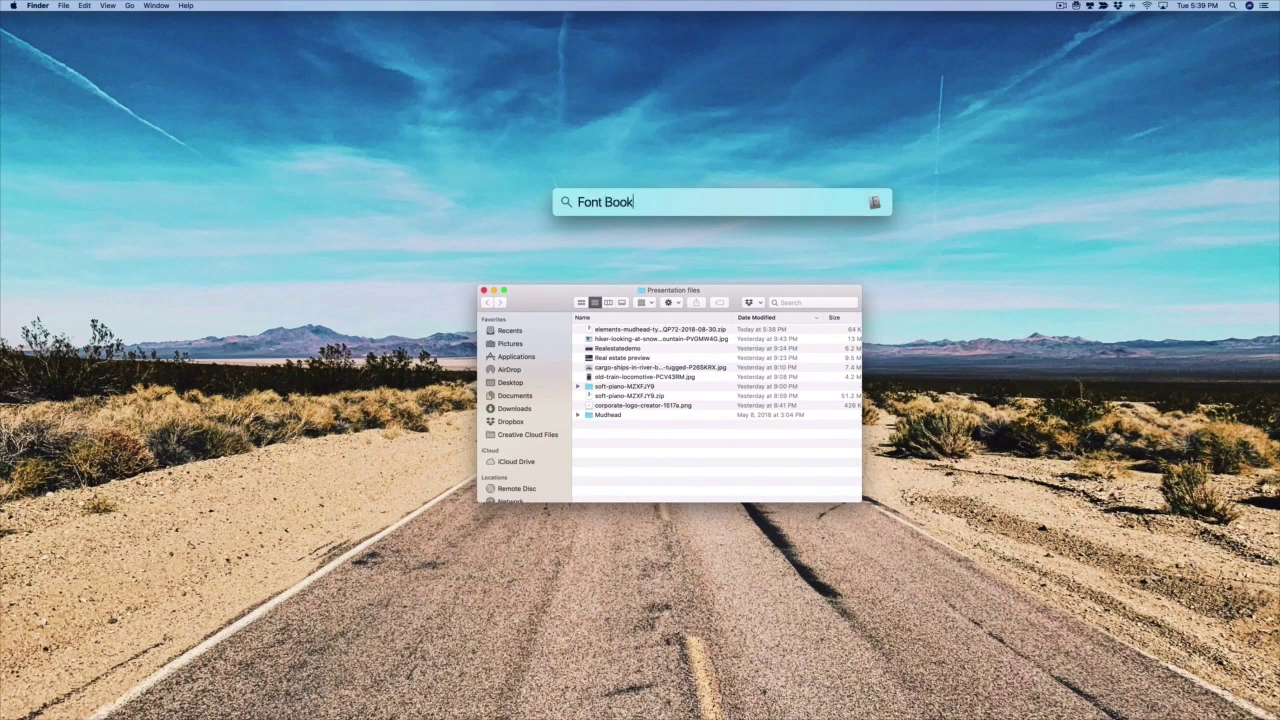
key(Return)
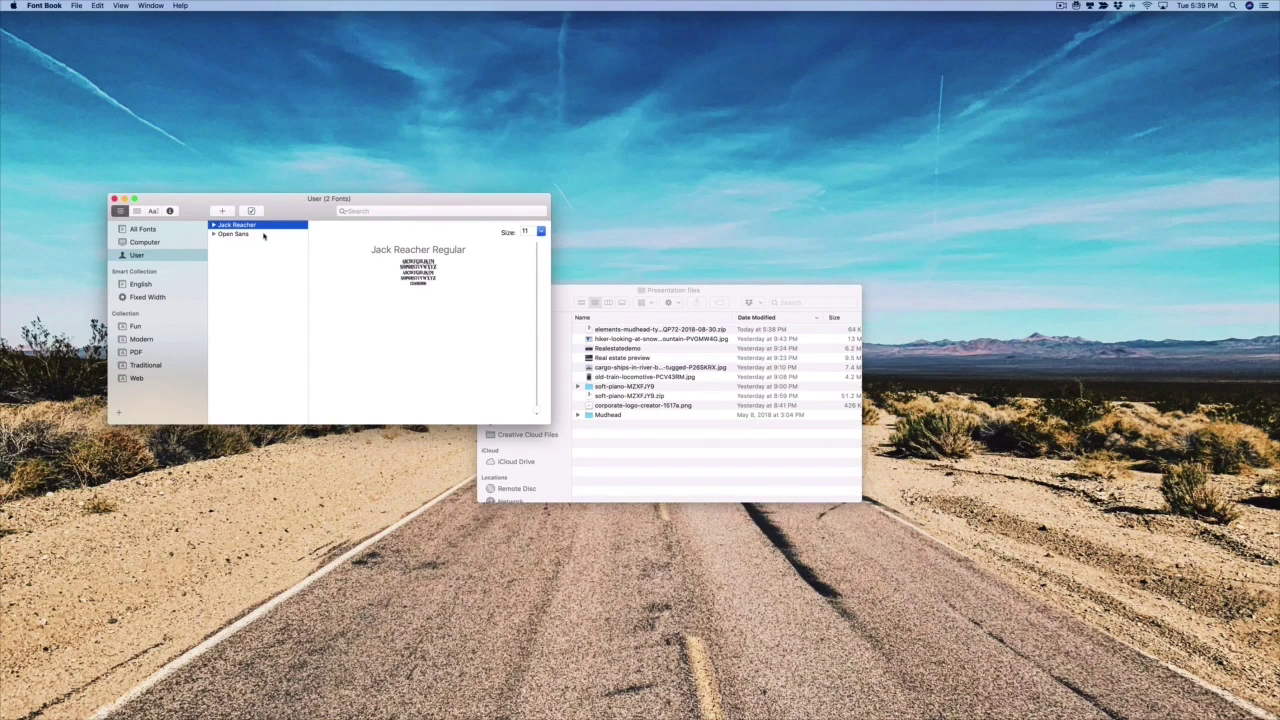
Step: Install Mudhead.otf from the Mudhead folder into Font Book
click(226, 212)
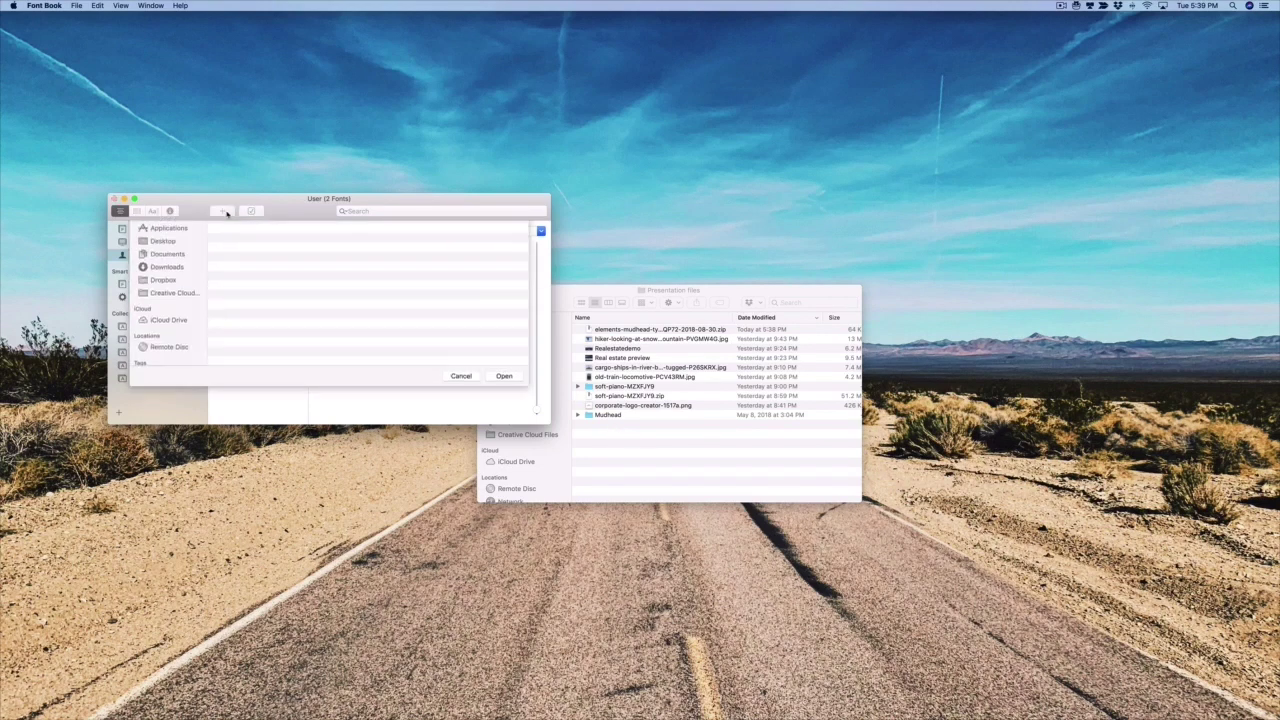
click(244, 297)
double_click(244, 297)
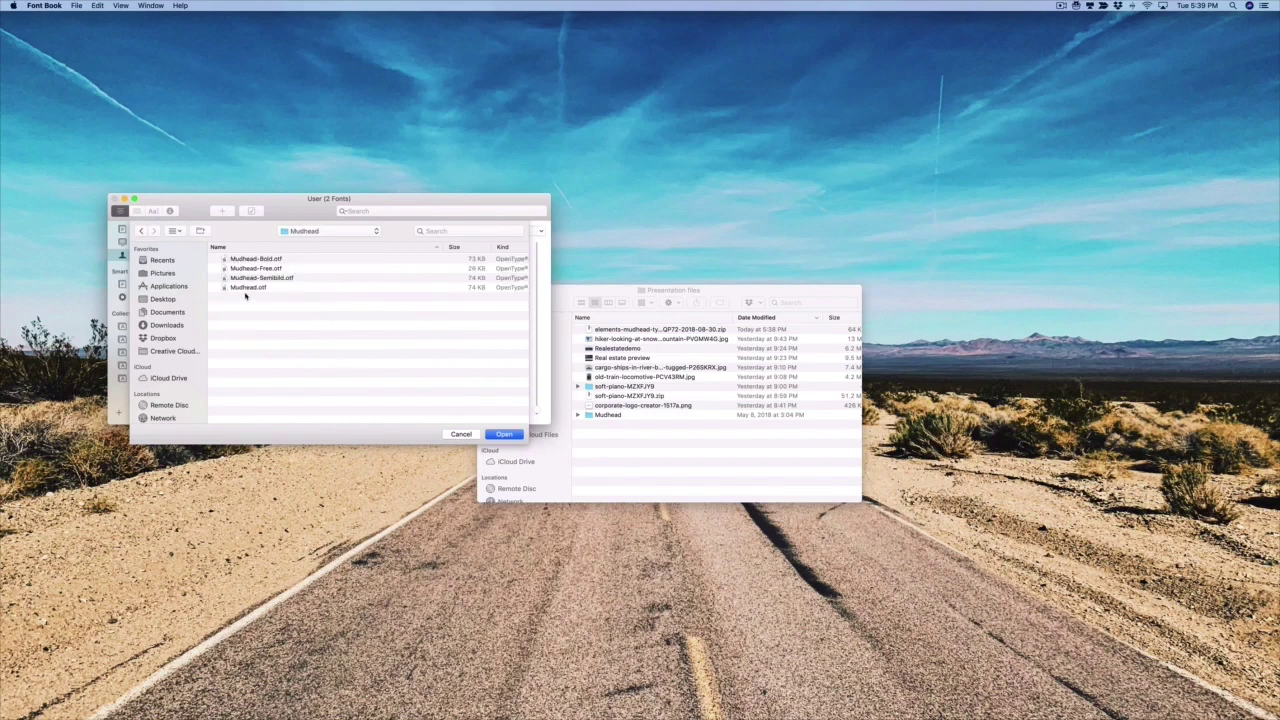
click(247, 288)
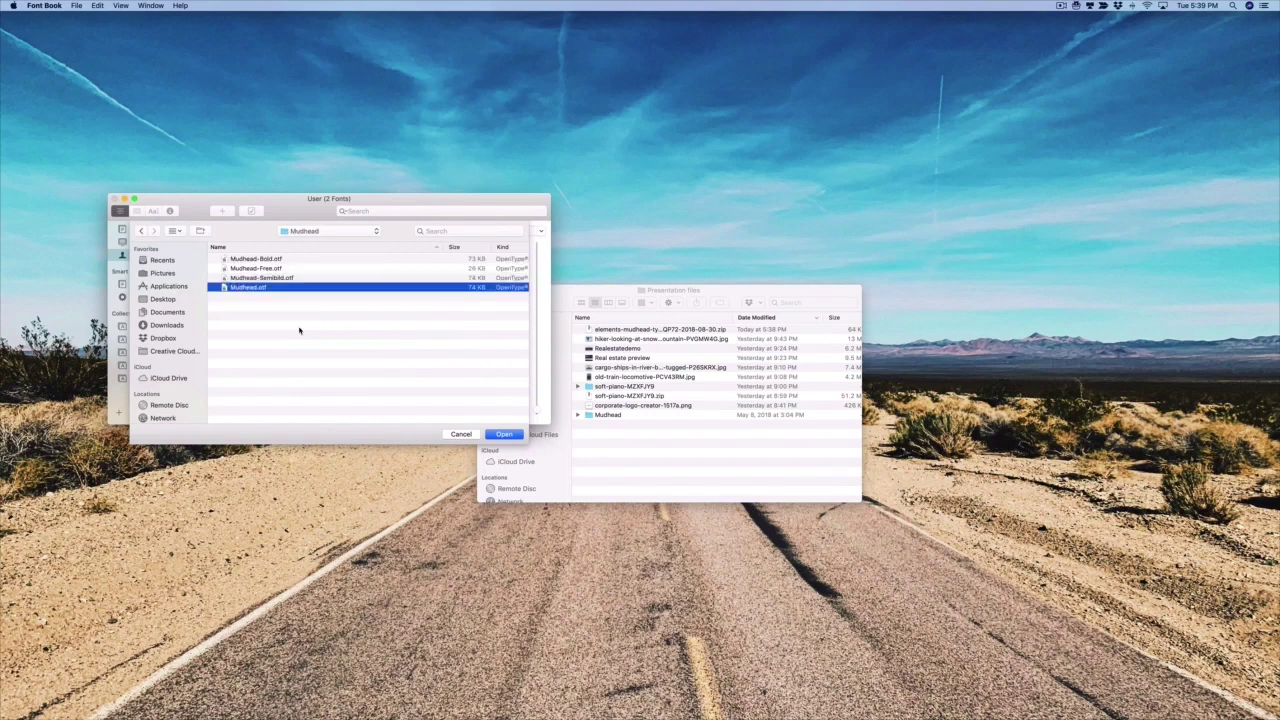
click(502, 435)
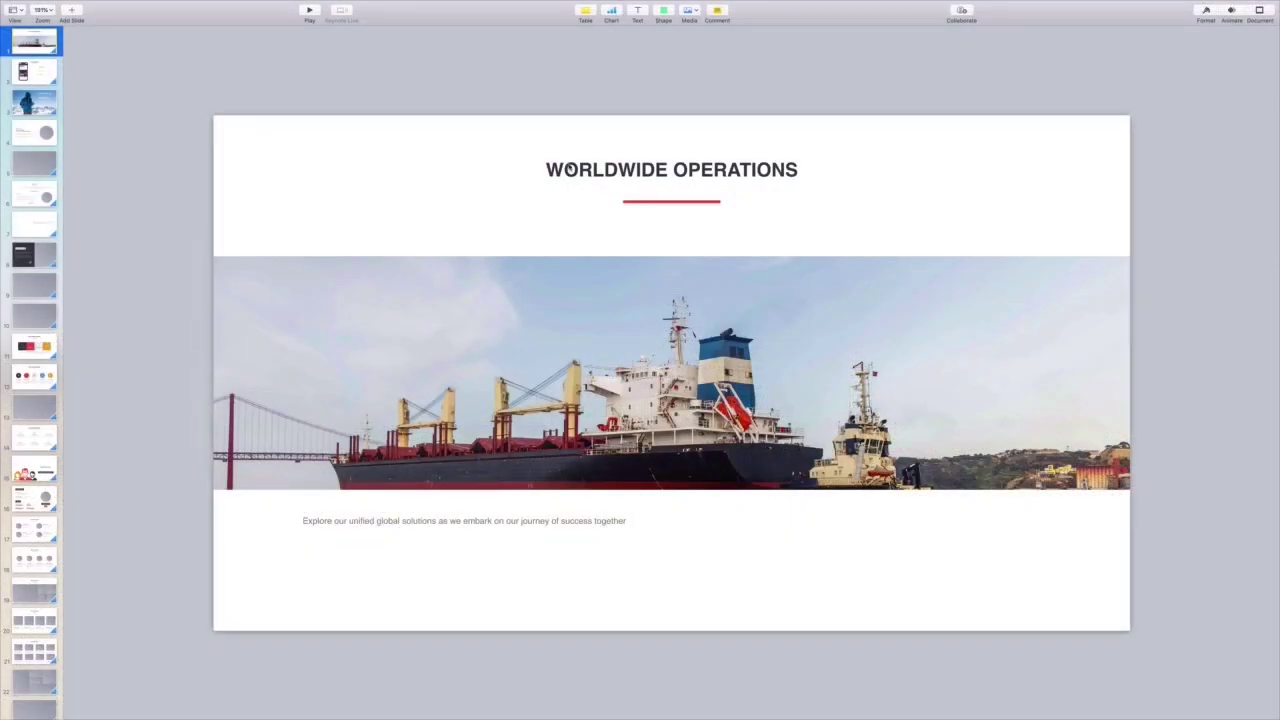
Step: Set the WORLDWIDE OPERATIONS title to the Mudhead font at 39 pt
click(568, 169)
triple_click(568, 169)
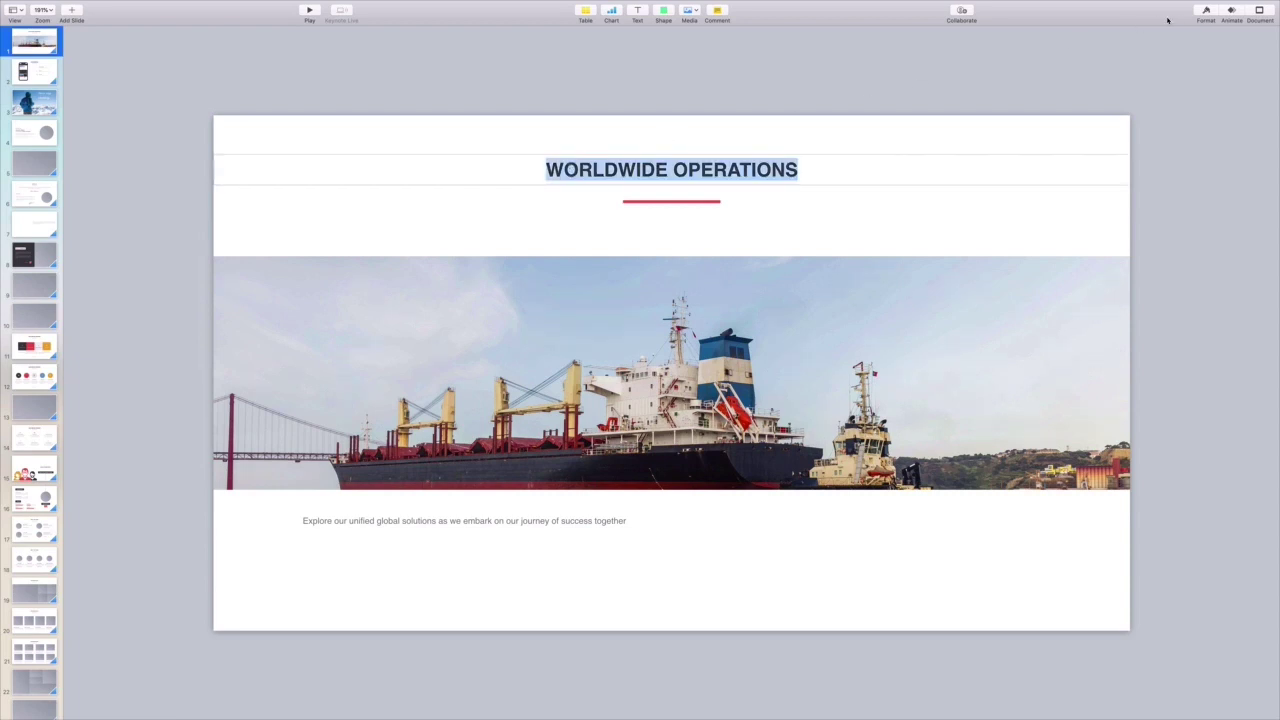
click(1205, 11)
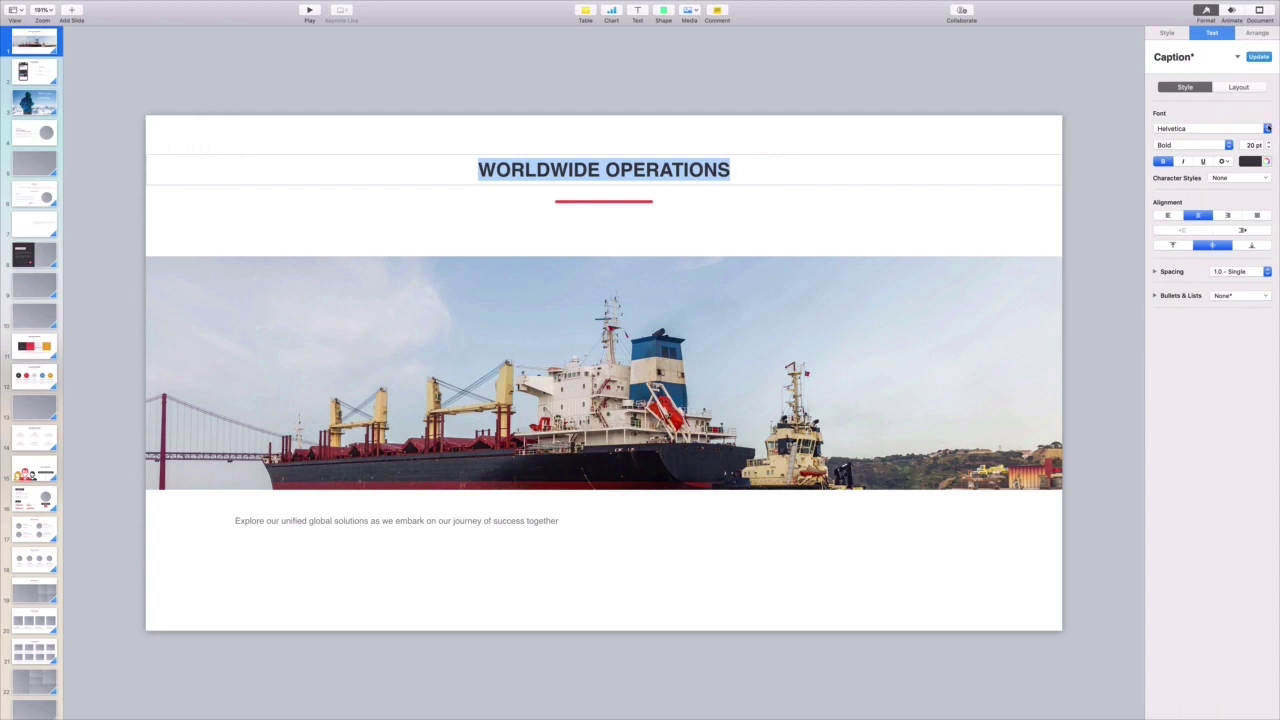
click(1267, 128)
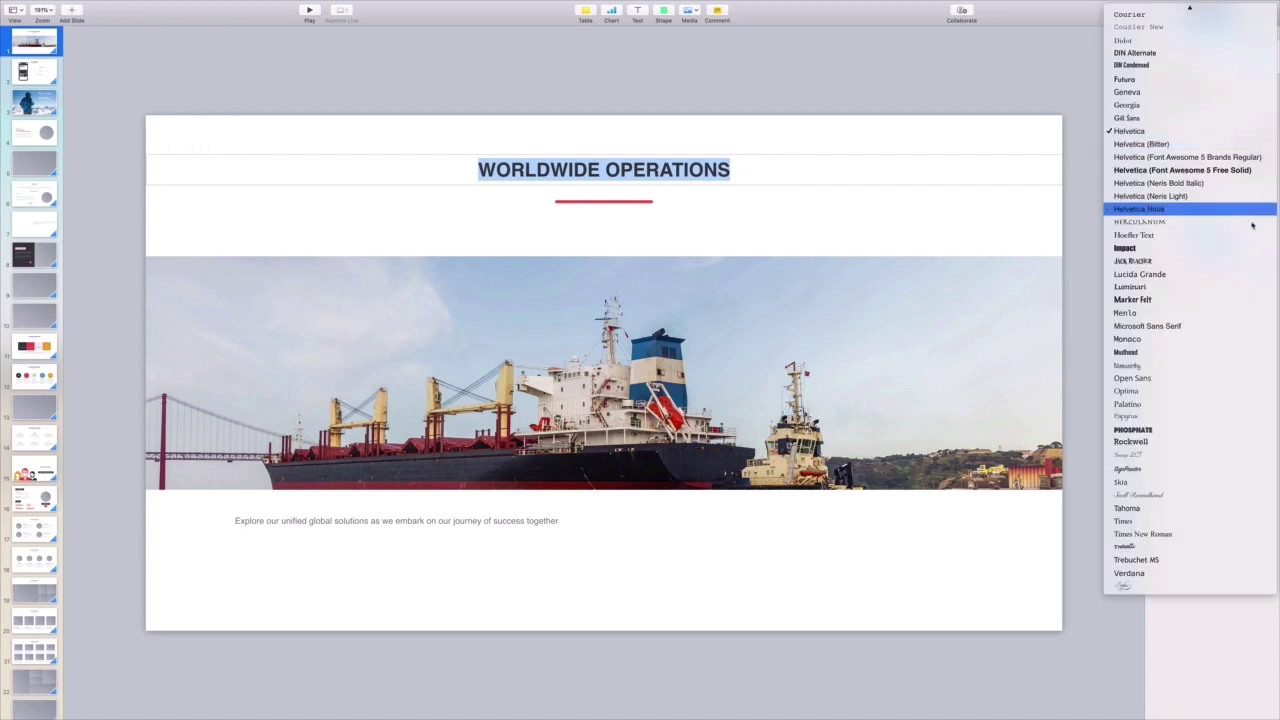
click(1229, 352)
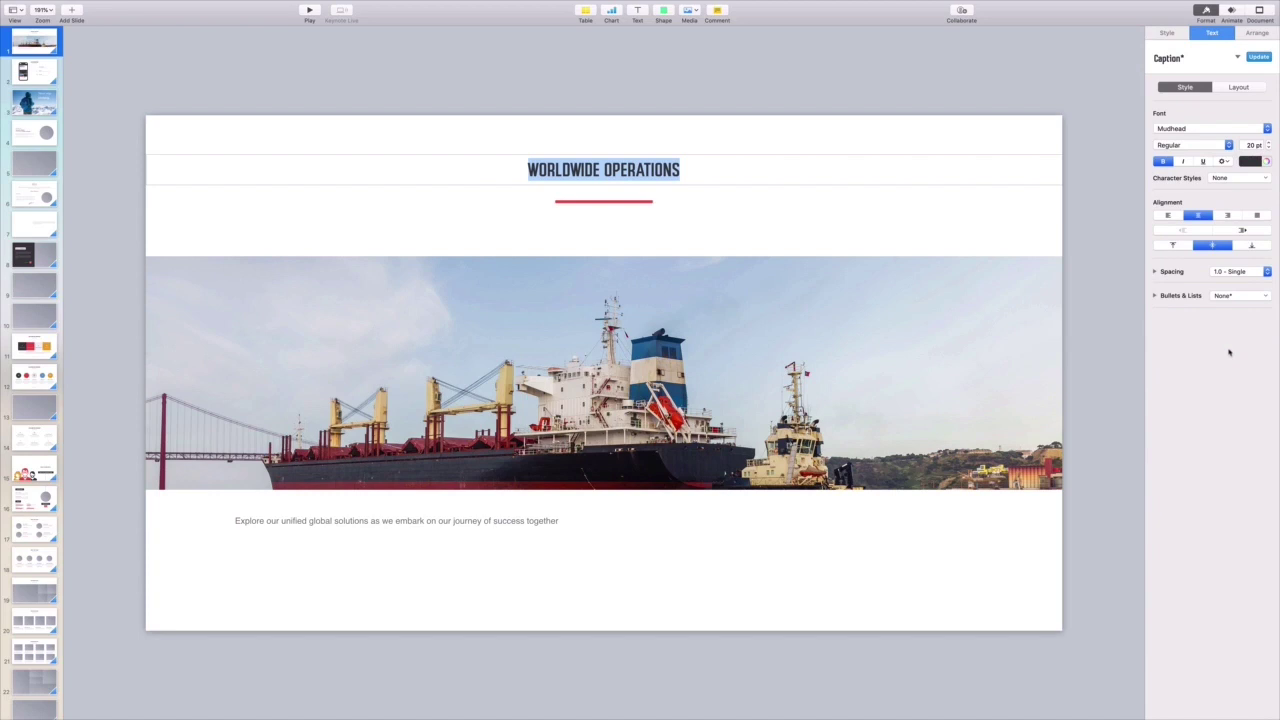
click(1268, 142)
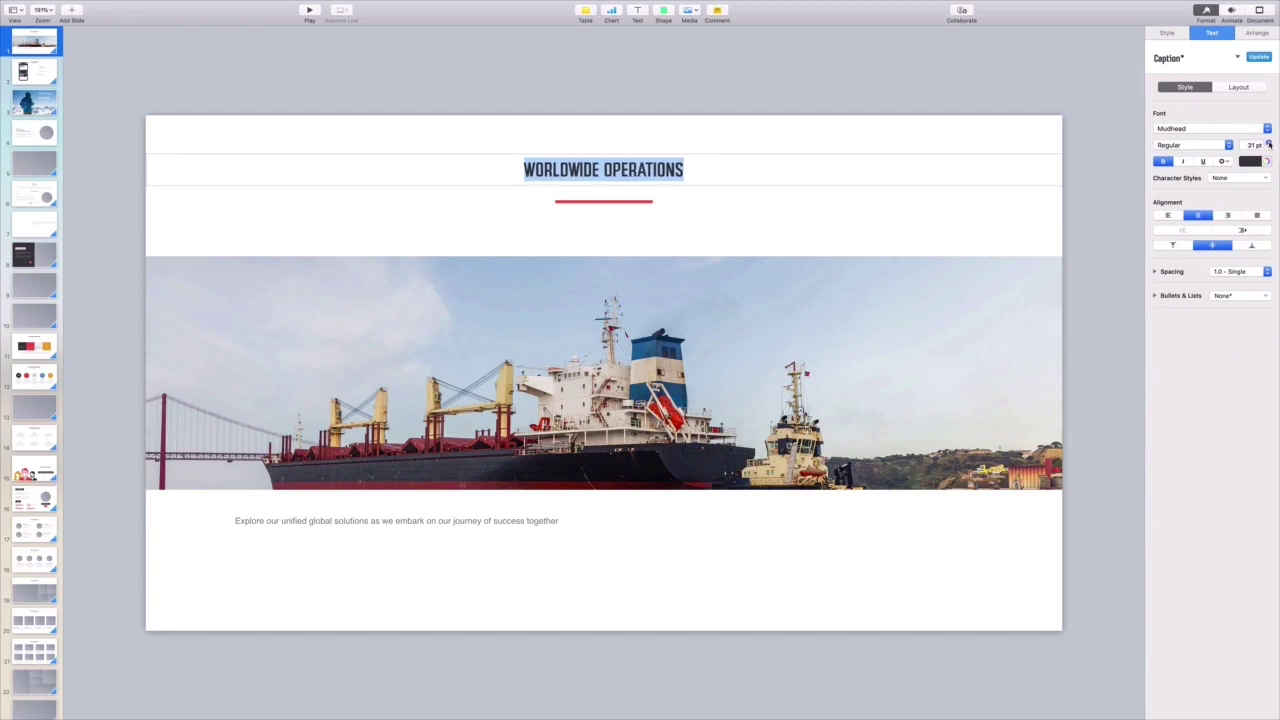
click(1268, 142)
click(1268, 142)
click(1268, 142)
click(1268, 142)
click(1268, 143)
click(1268, 143)
click(1268, 143)
click(1268, 143)
click(1268, 143)
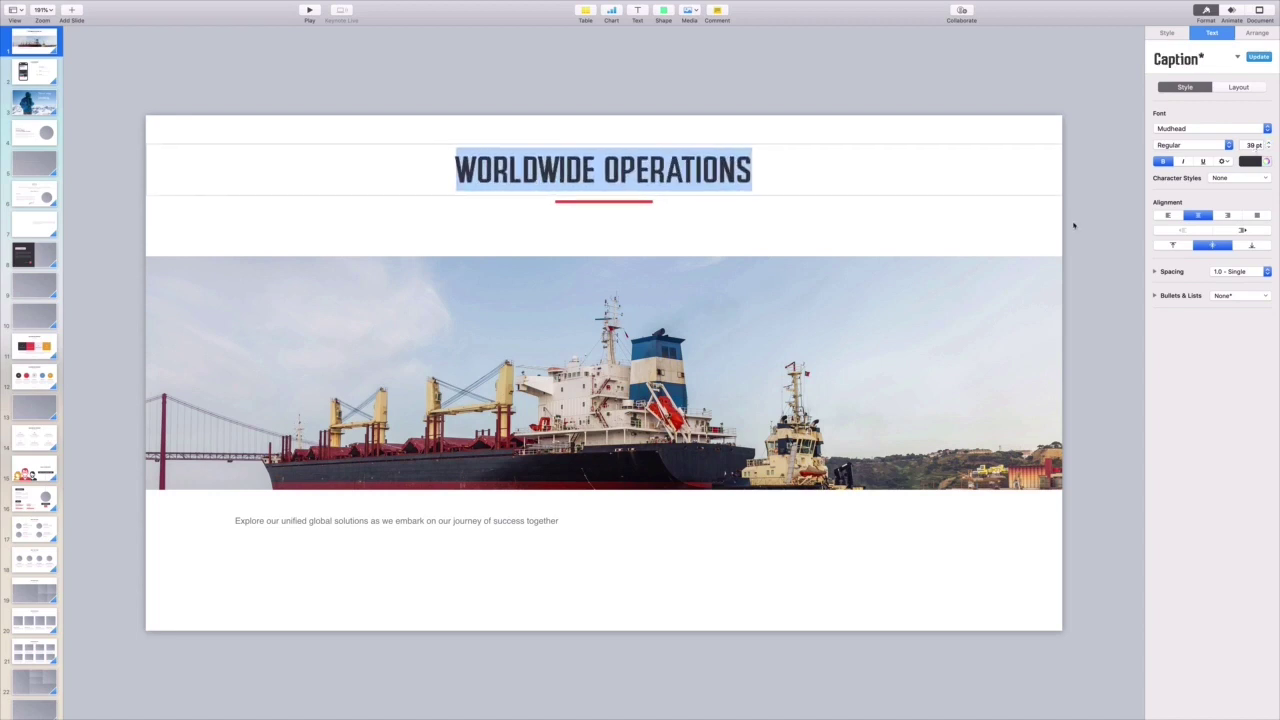
click(1007, 241)
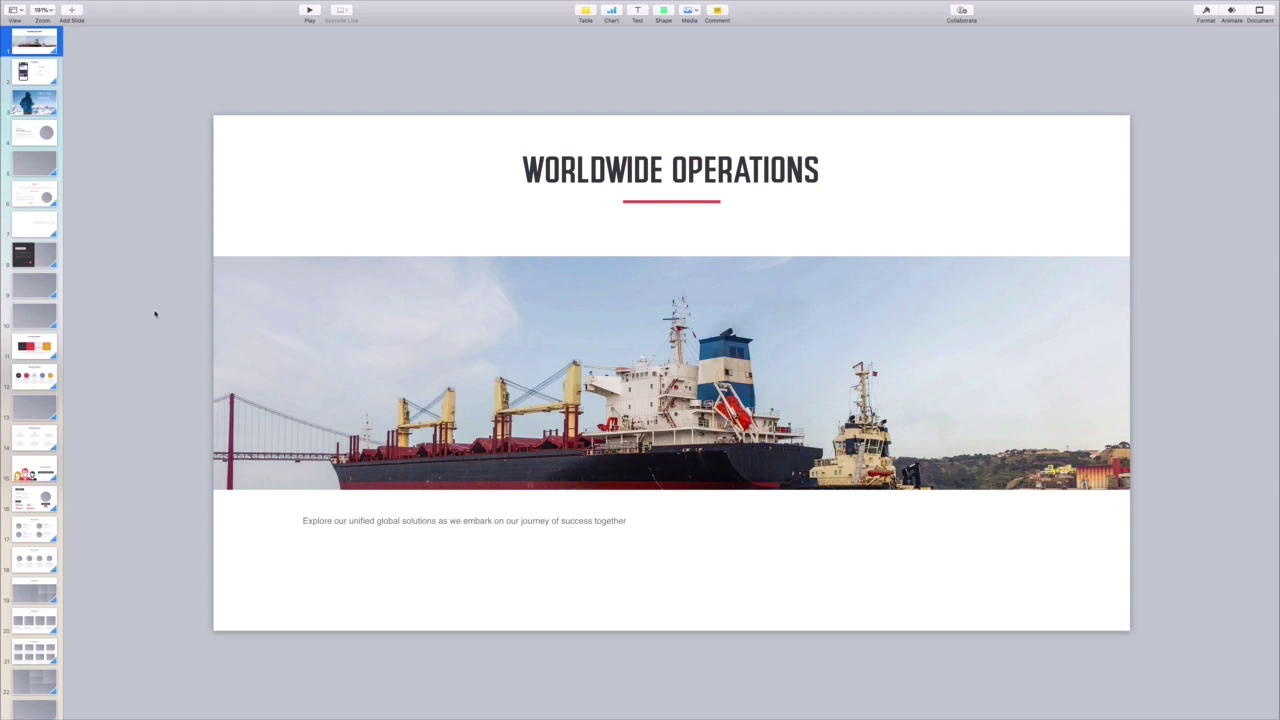
Step: Close the Format sidebar so the restyled title slide fills the window
mouse_move(132, 4)
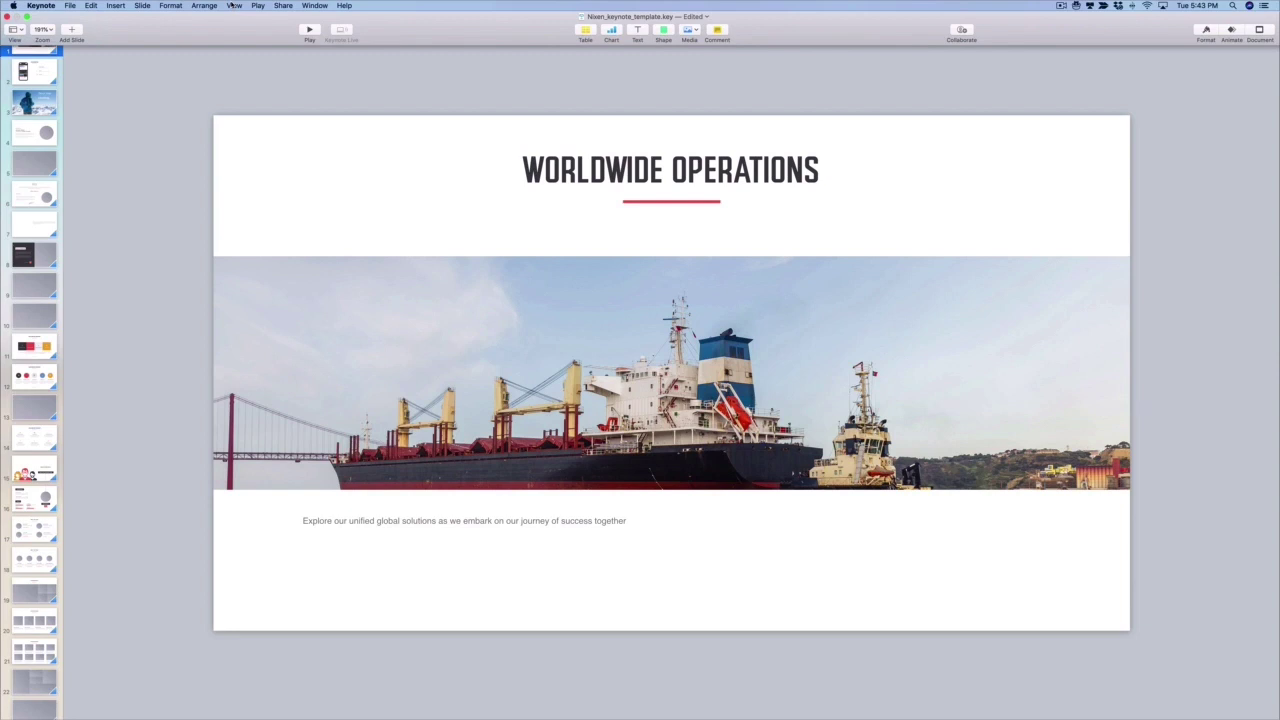
Step: Show presenter notes and add slide 1 notes: 'Quick intro to the company.', 'Mission and values', 'Purpose of the presentation'
click(234, 5)
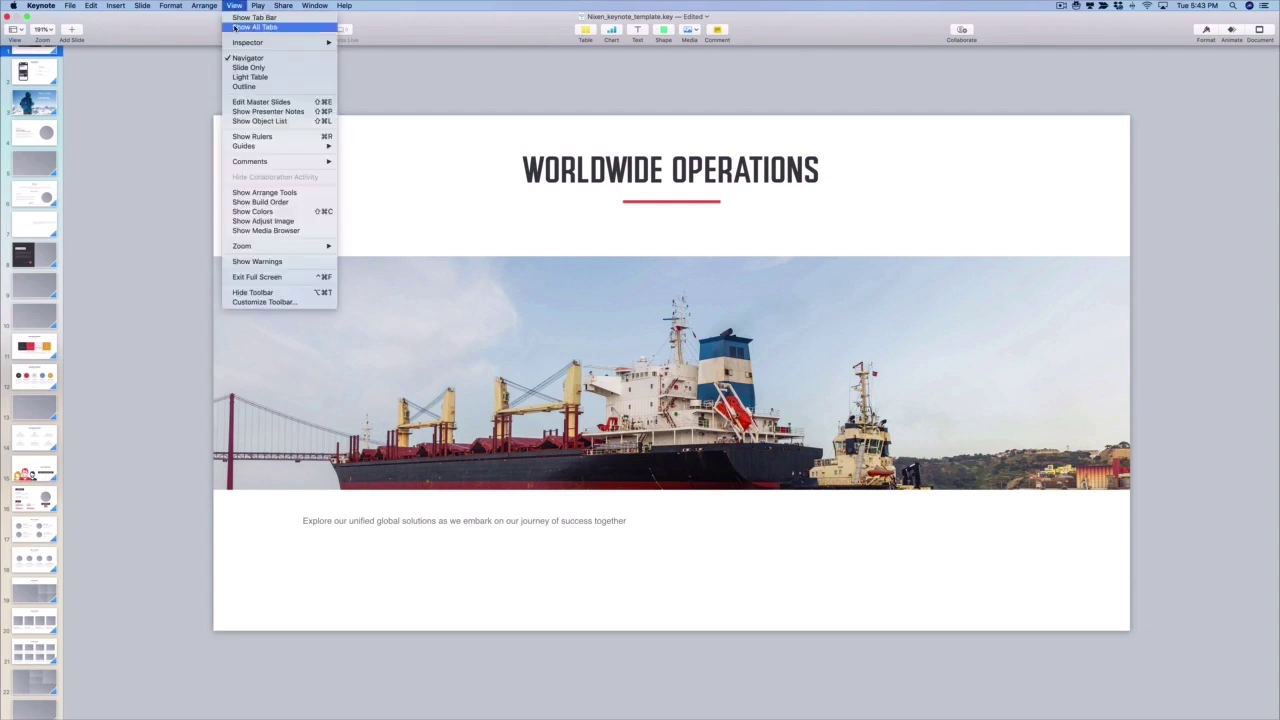
click(247, 111)
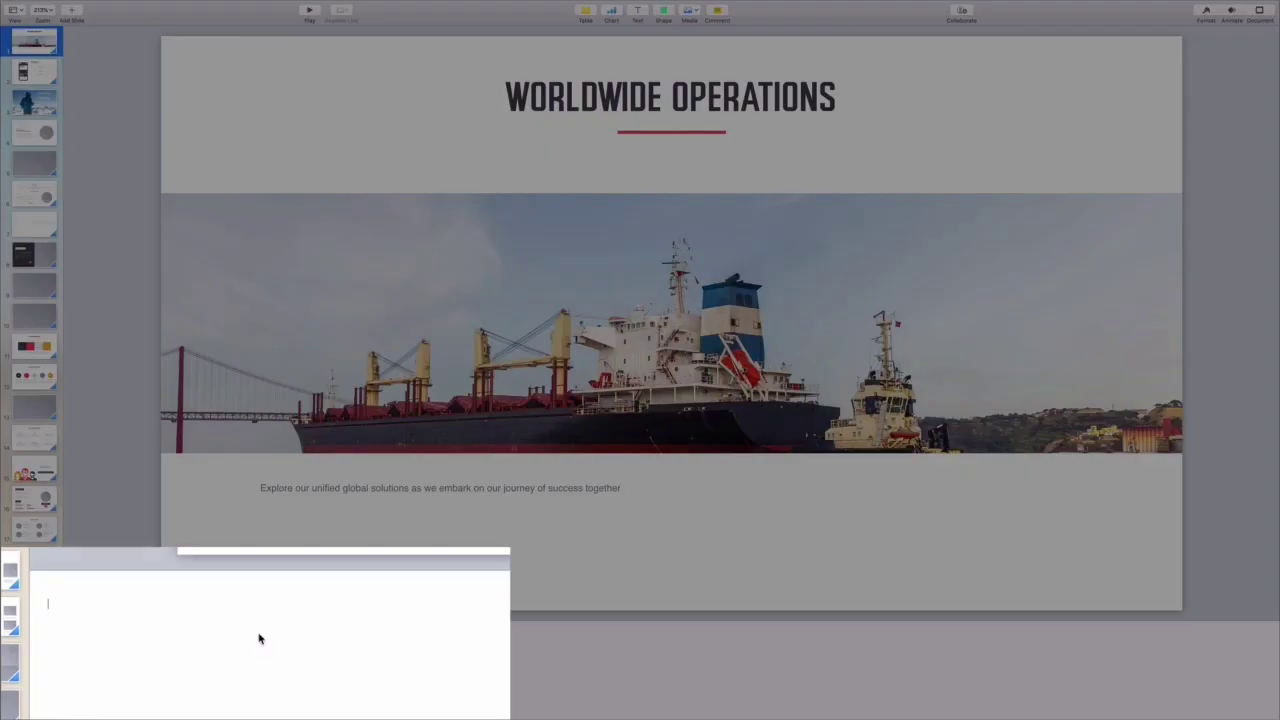
text(Quick intro to the company.)
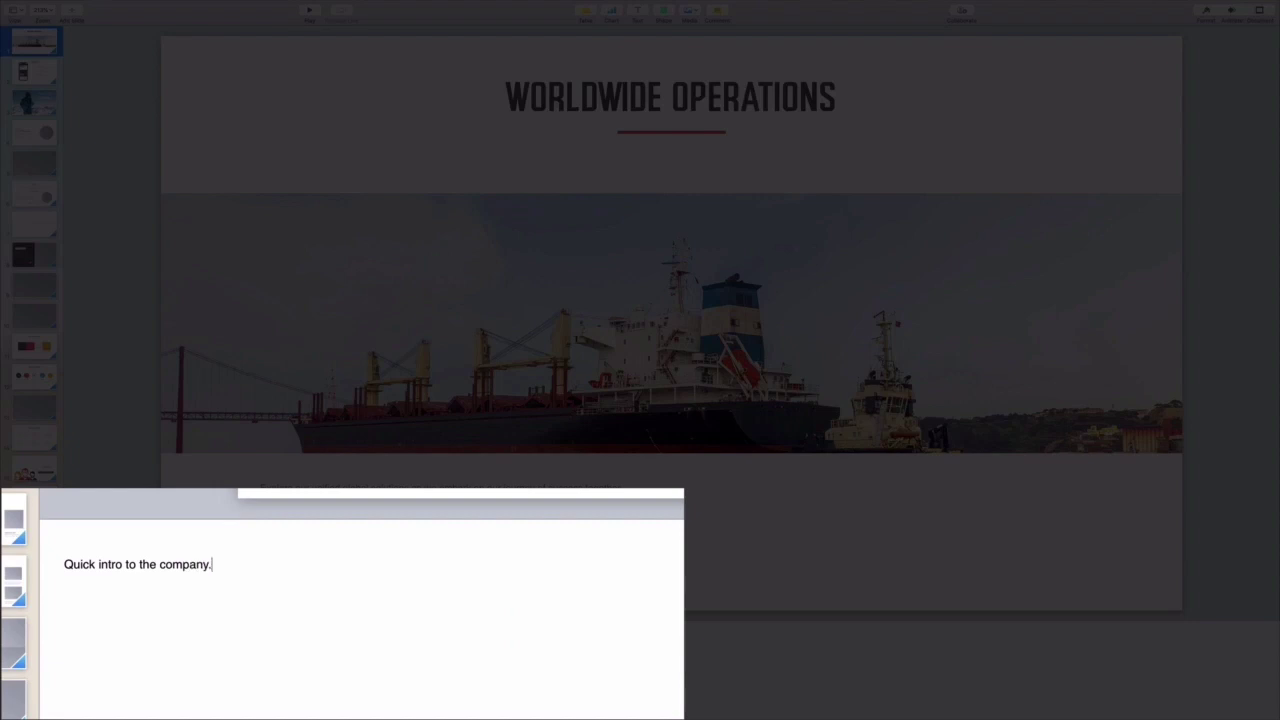
key(Return)
text(Mission and values)
key(Return)
text(Purpose of the presentation)
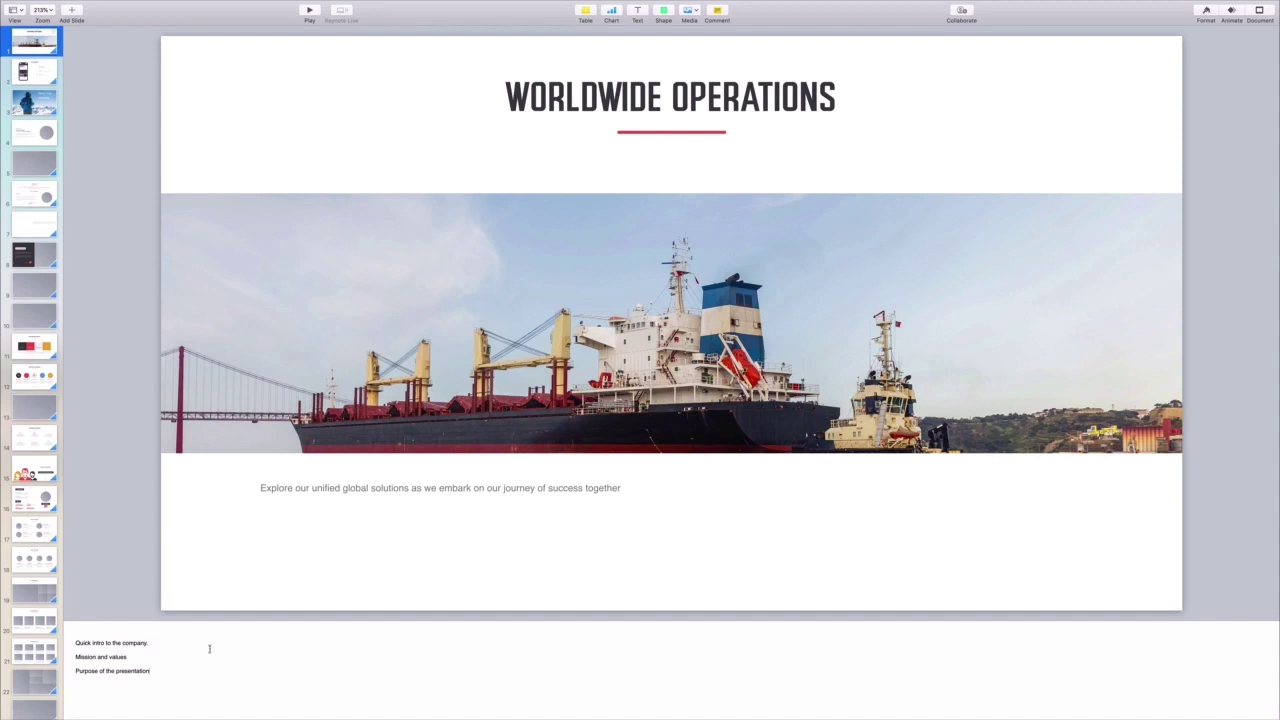
Step: Add slide 2 notes: 'Overview of the site', 'Design features', 'Then talk about membership', 'Also how to get help - keep short'
click(26, 76)
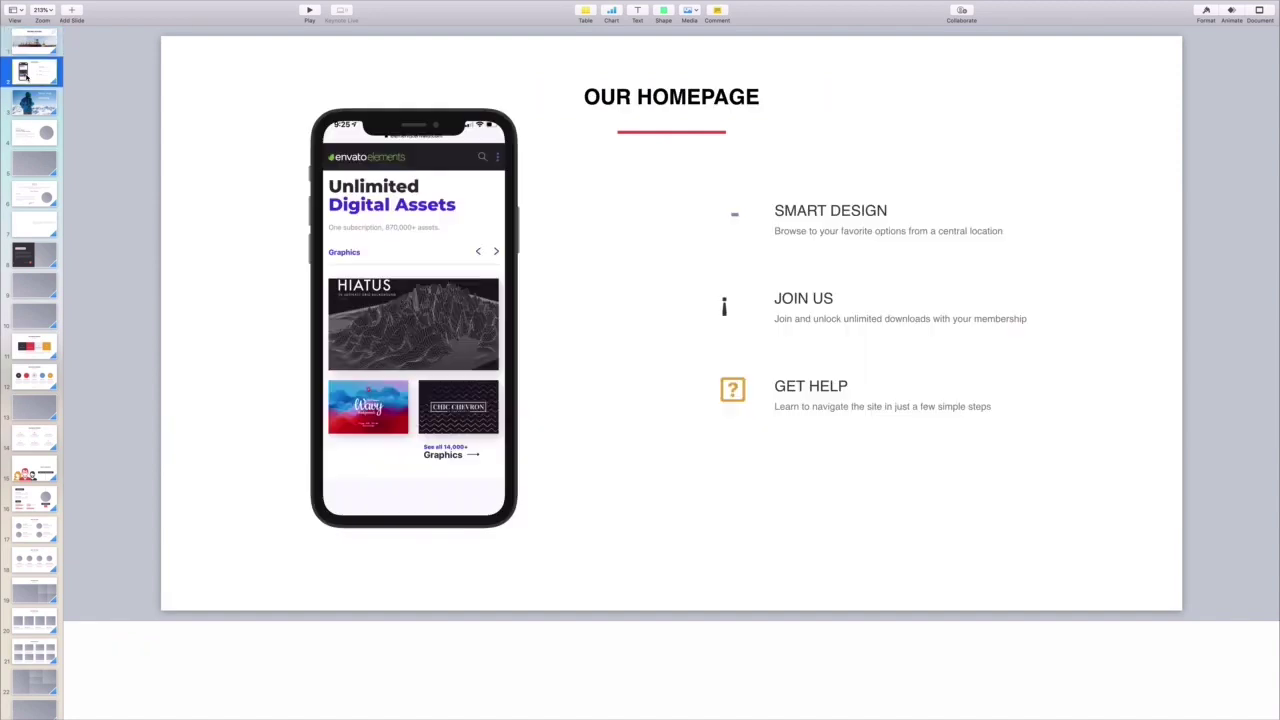
click(108, 637)
text(Overview of the site)
key(Return)
text(Design features)
key(Return)
text(Then talk about membership)
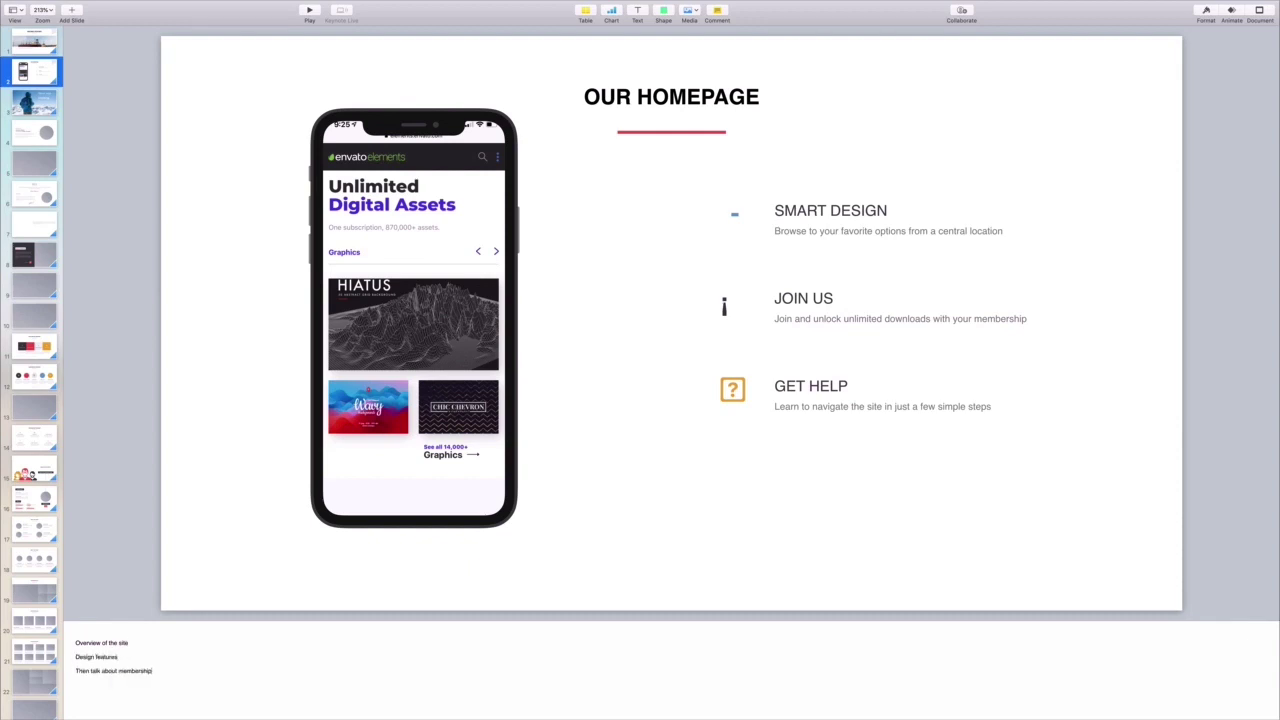
key(Return)
text(Also how to get help - keep short)
mouse_move(268, 4)
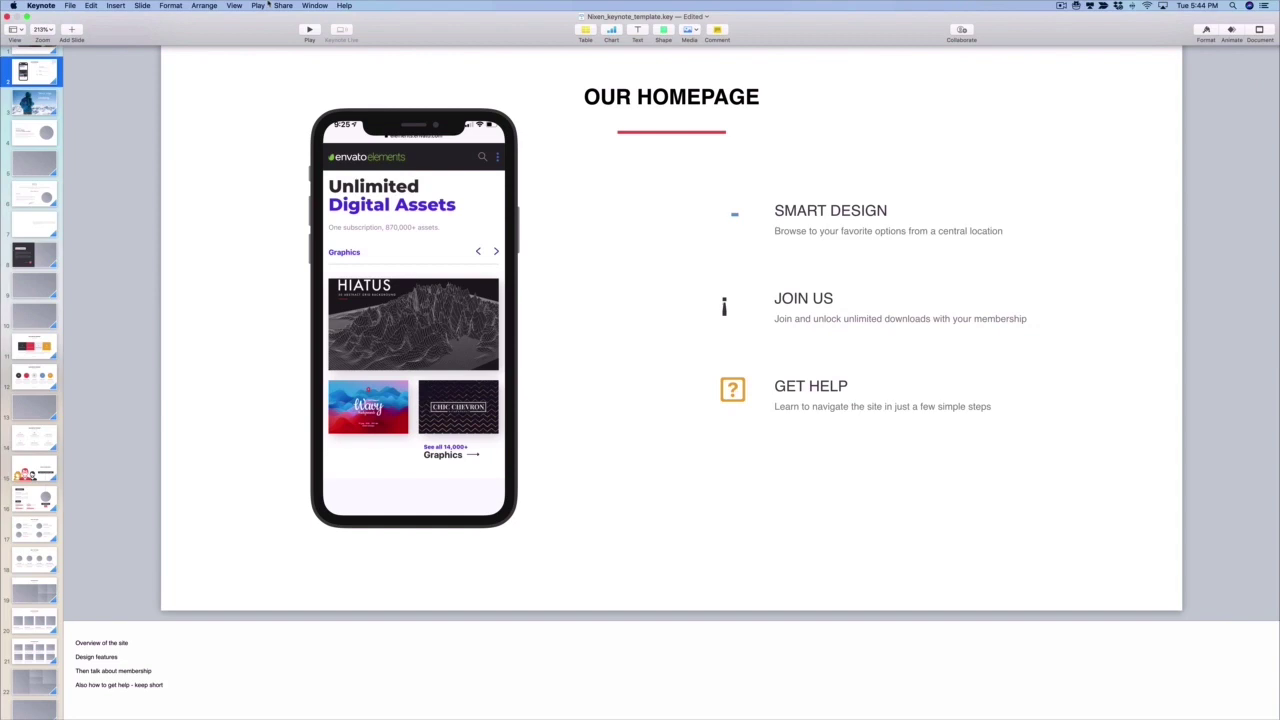
Step: Add a Presenter Notes panel to the presenter display and advance one slide
click(259, 5)
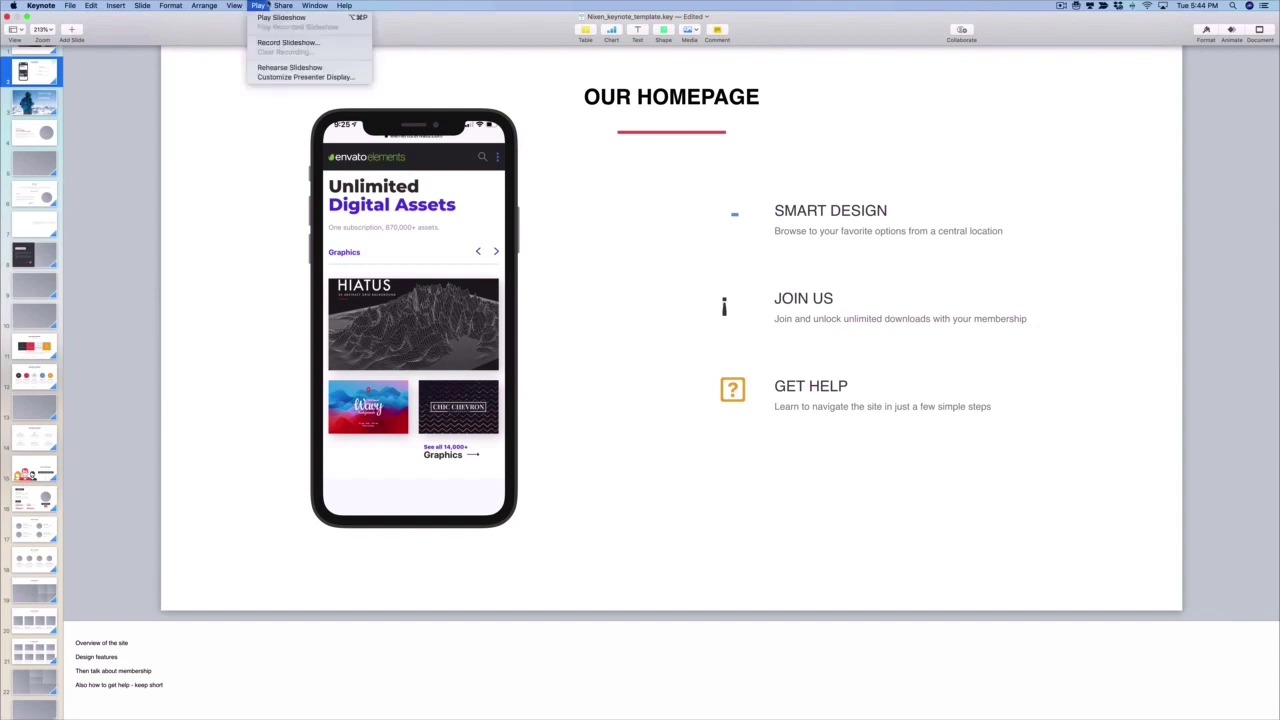
click(275, 78)
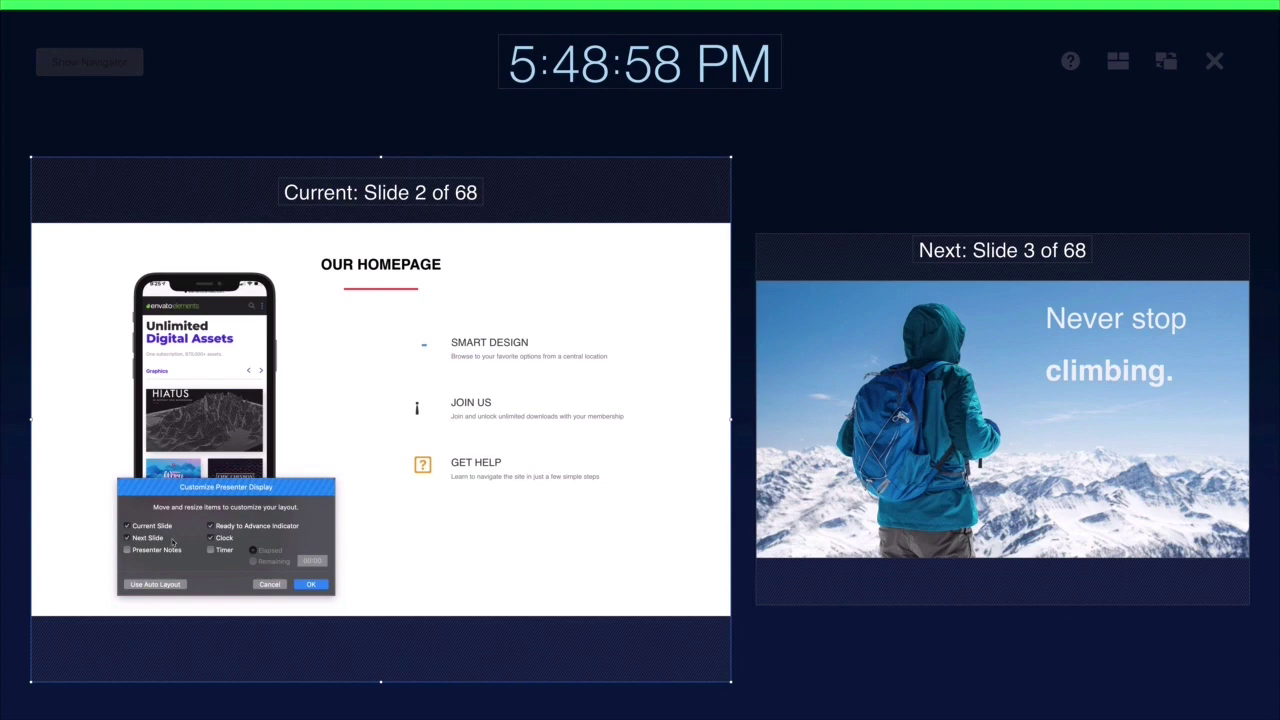
click(139, 552)
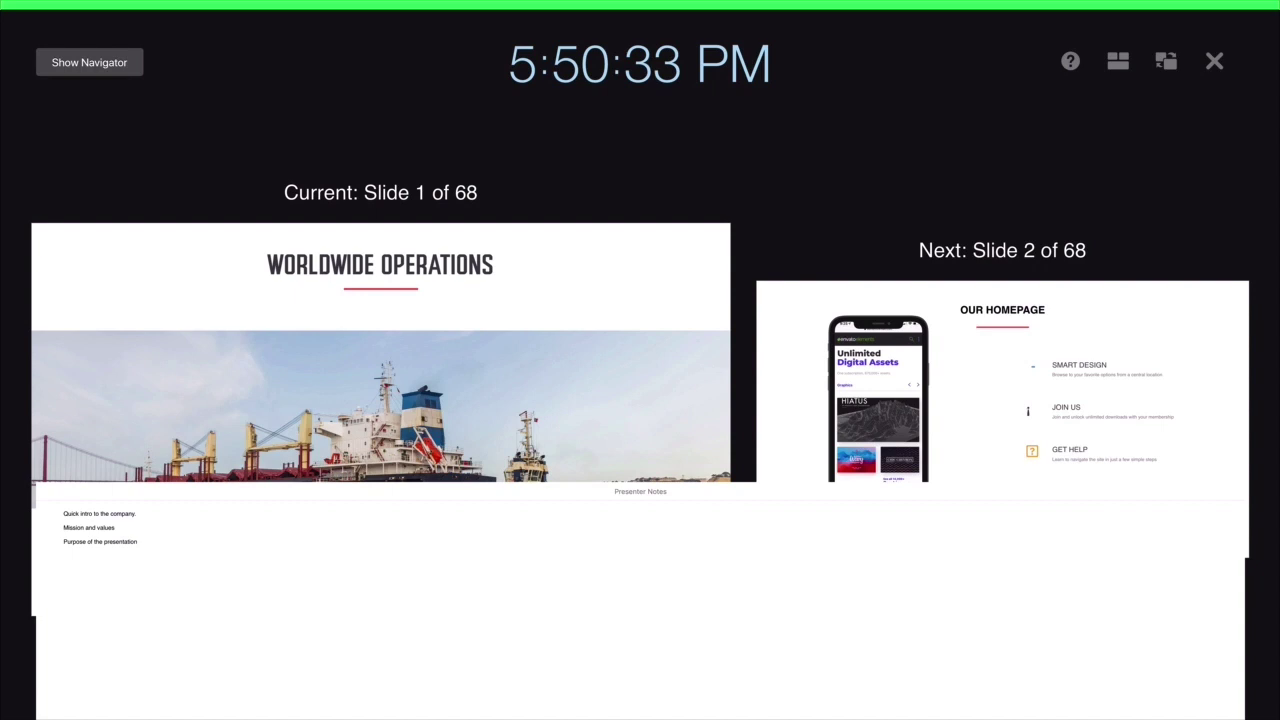
key(Right)
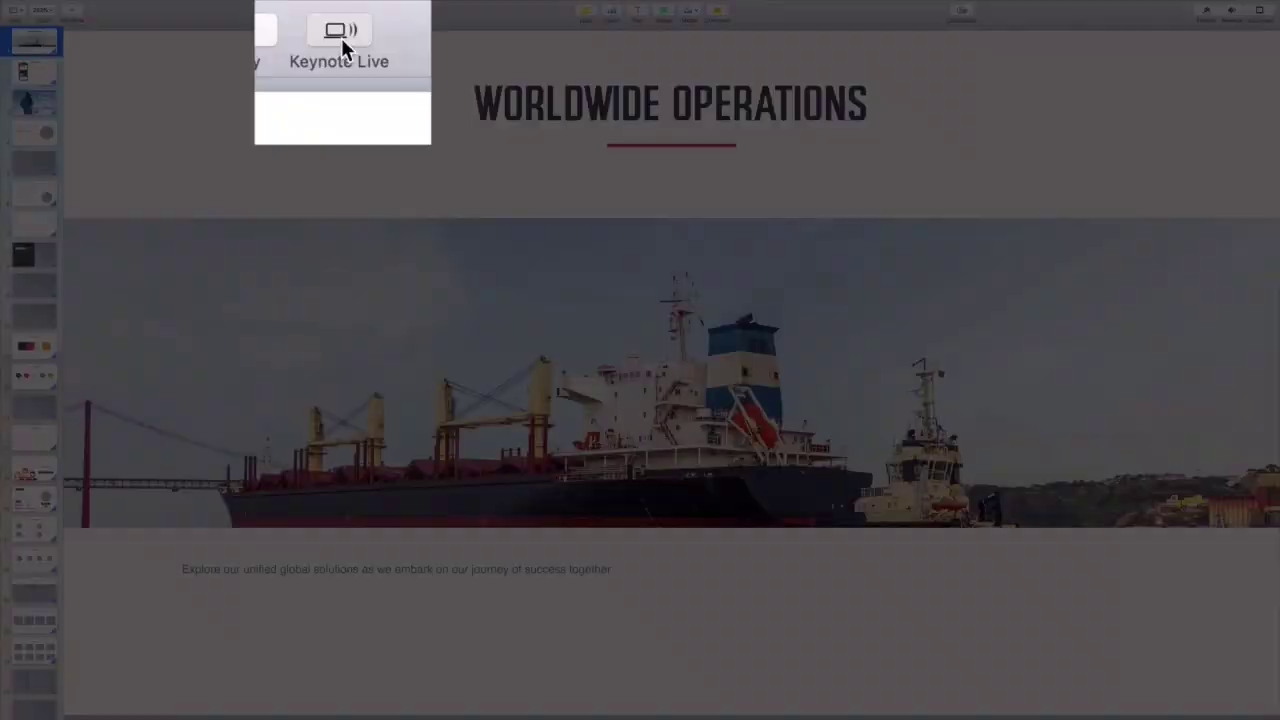
Step: Start Keynote Live by moving the presentation to iCloud and continuing past the welcome
click(341, 11)
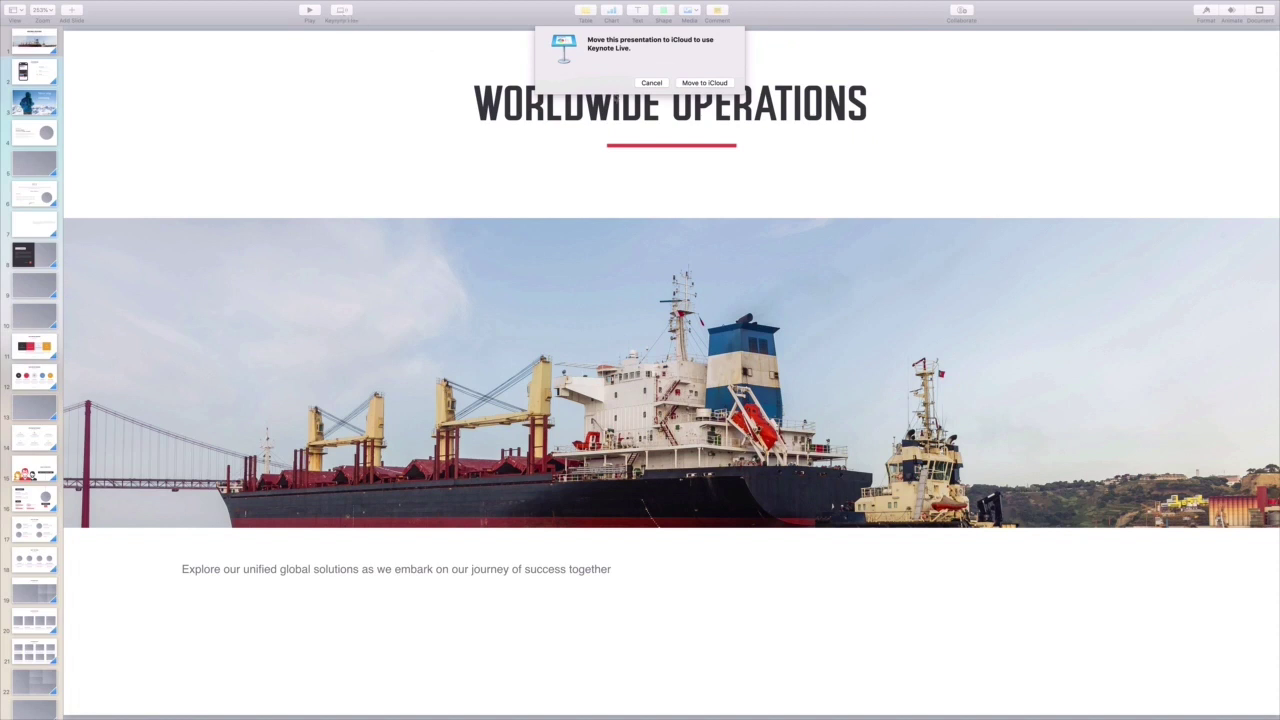
click(698, 84)
click(748, 166)
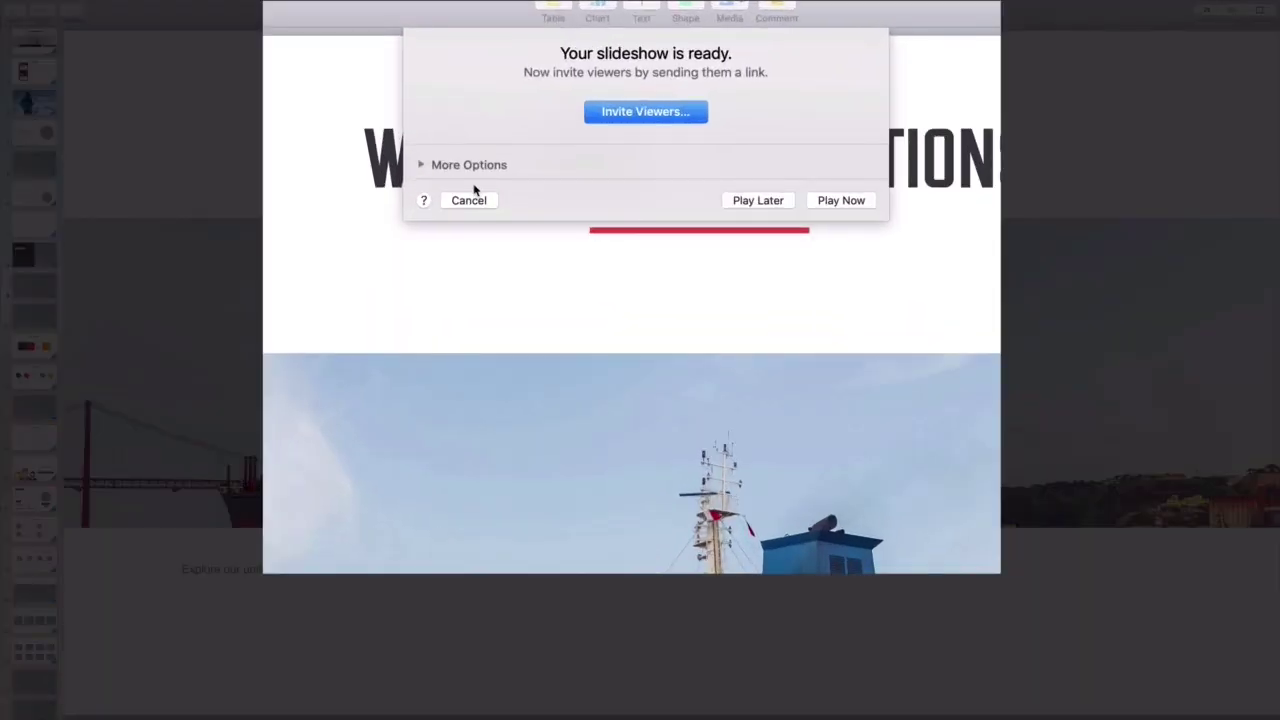
Step: Require viewers to enter a password, typing and confirming the chosen password
click(514, 108)
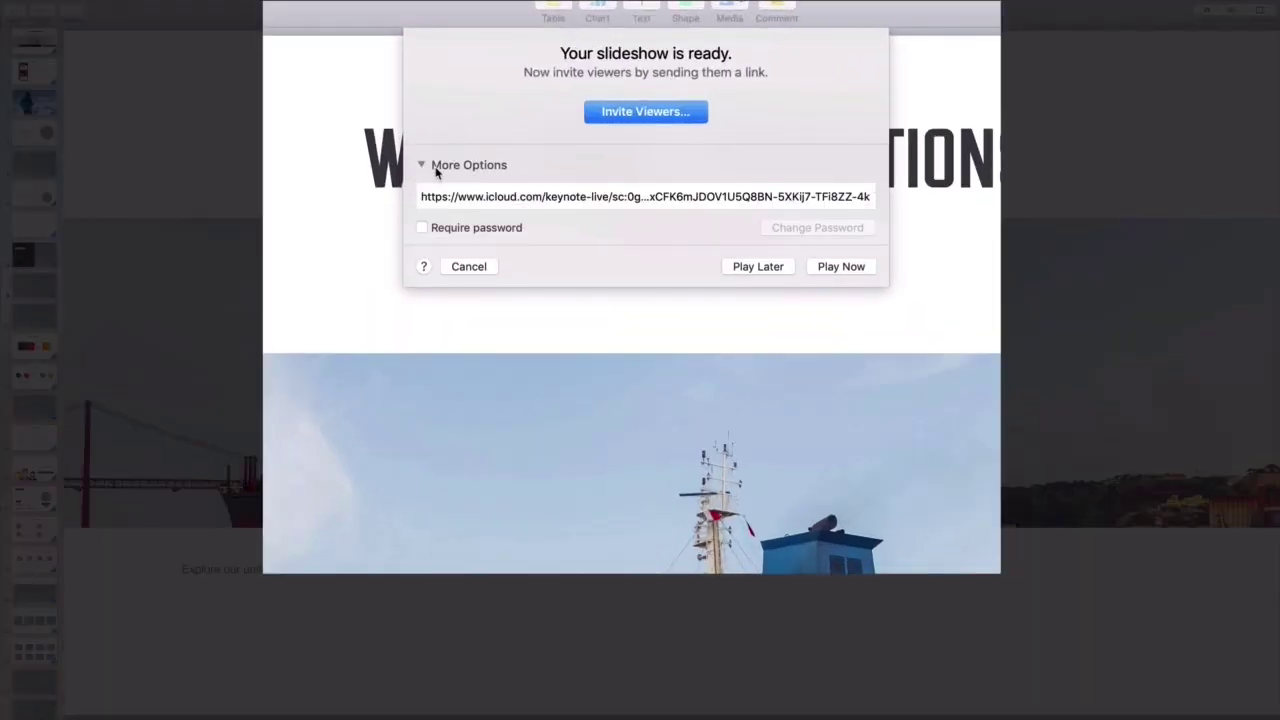
mouse_move(450, 205)
click(421, 228)
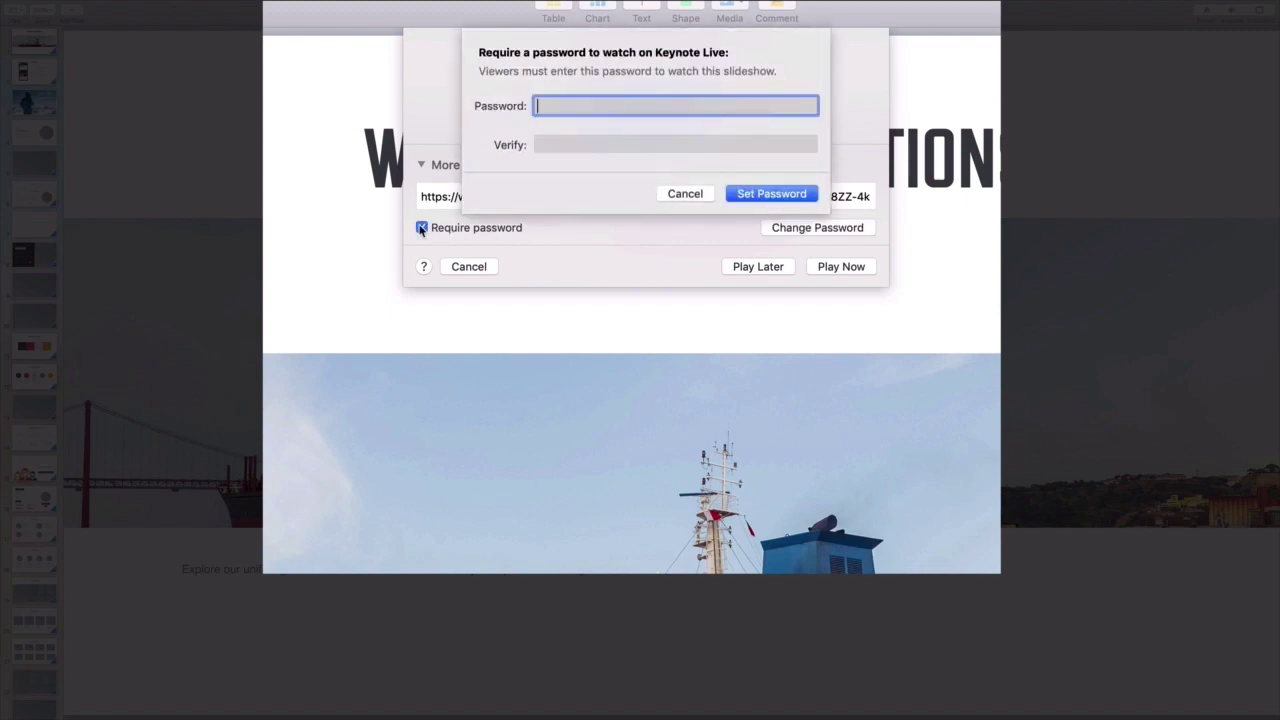
key(Tab)
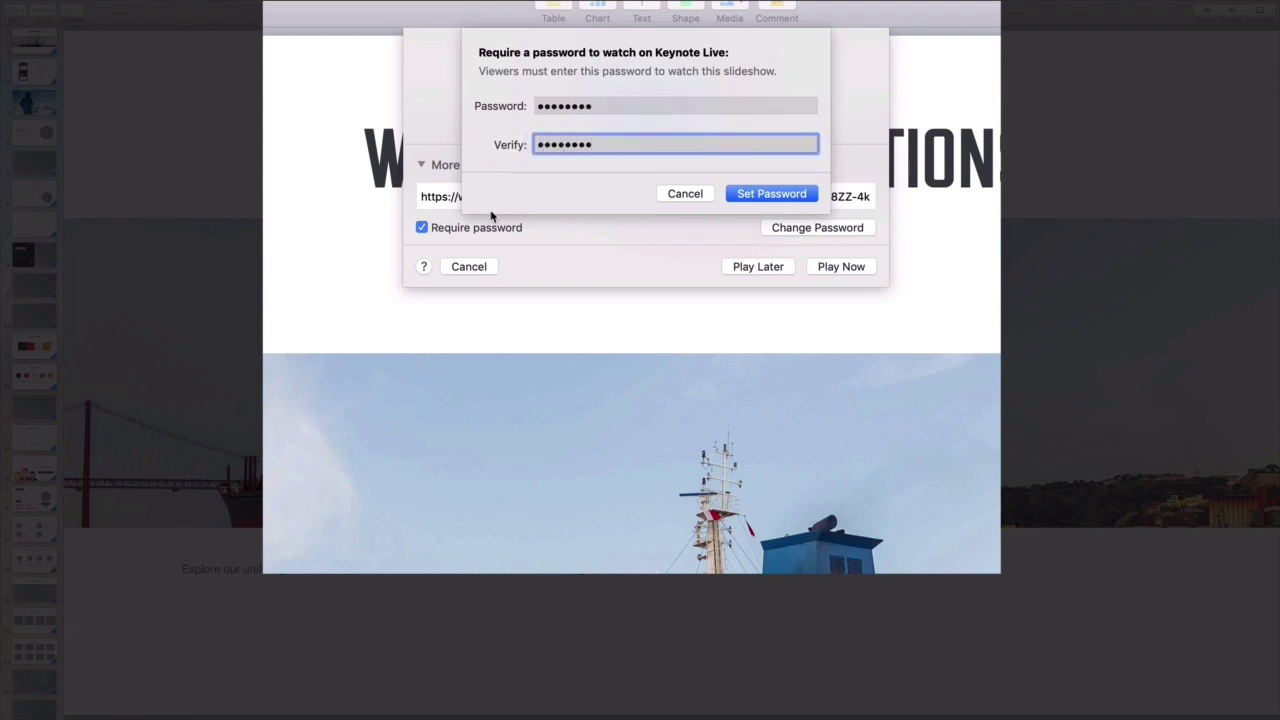
click(743, 194)
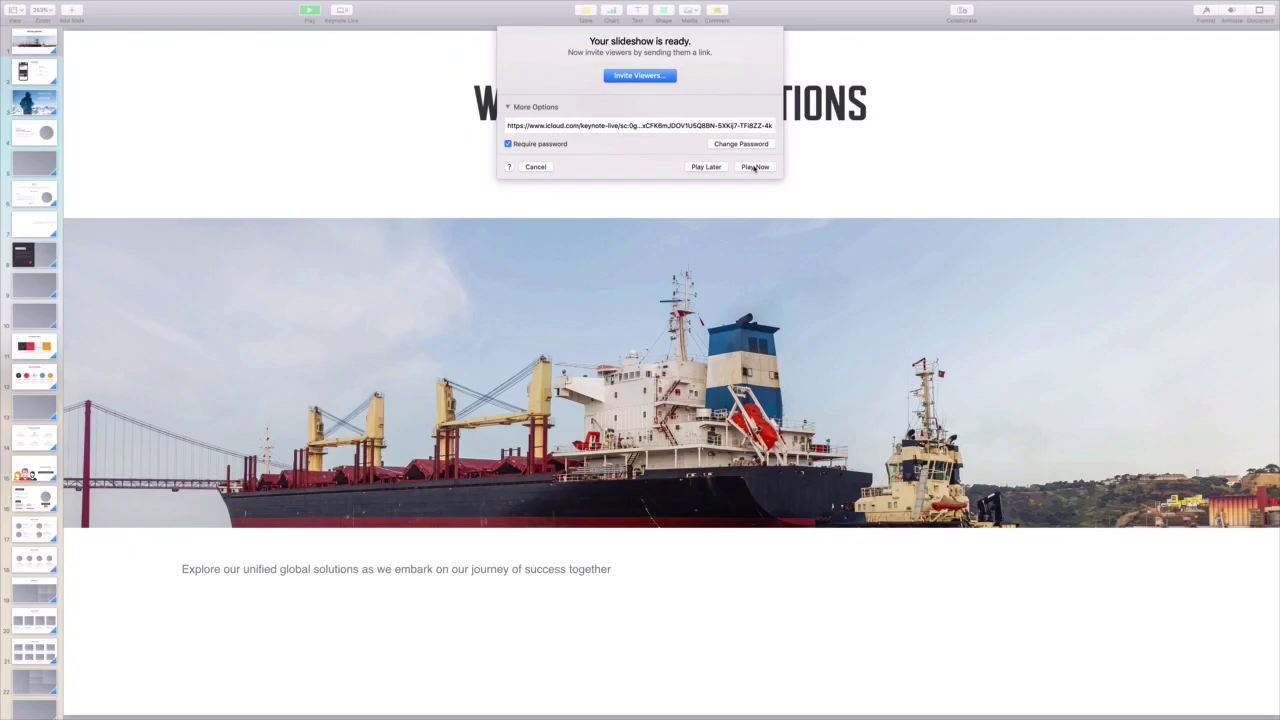
Step: Play the Keynote Live slideshow from slide 1 to slide 2, then exit to the editor
click(840, 266)
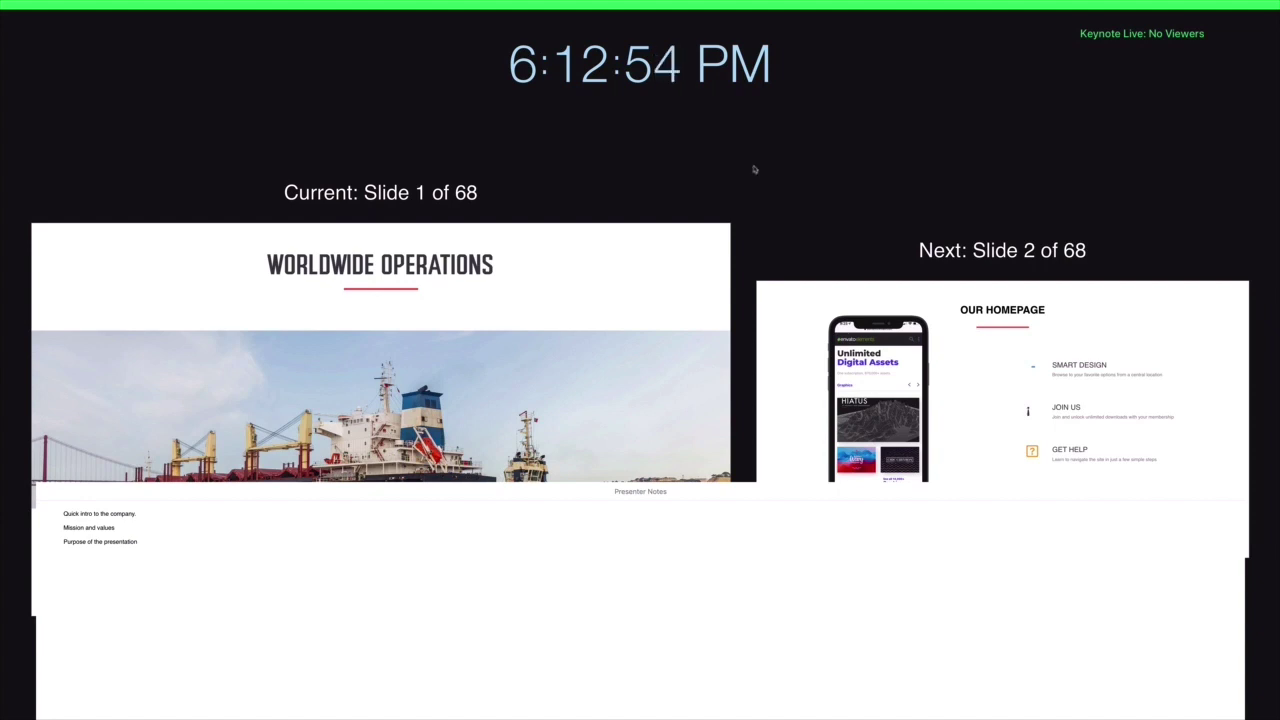
key(Right)
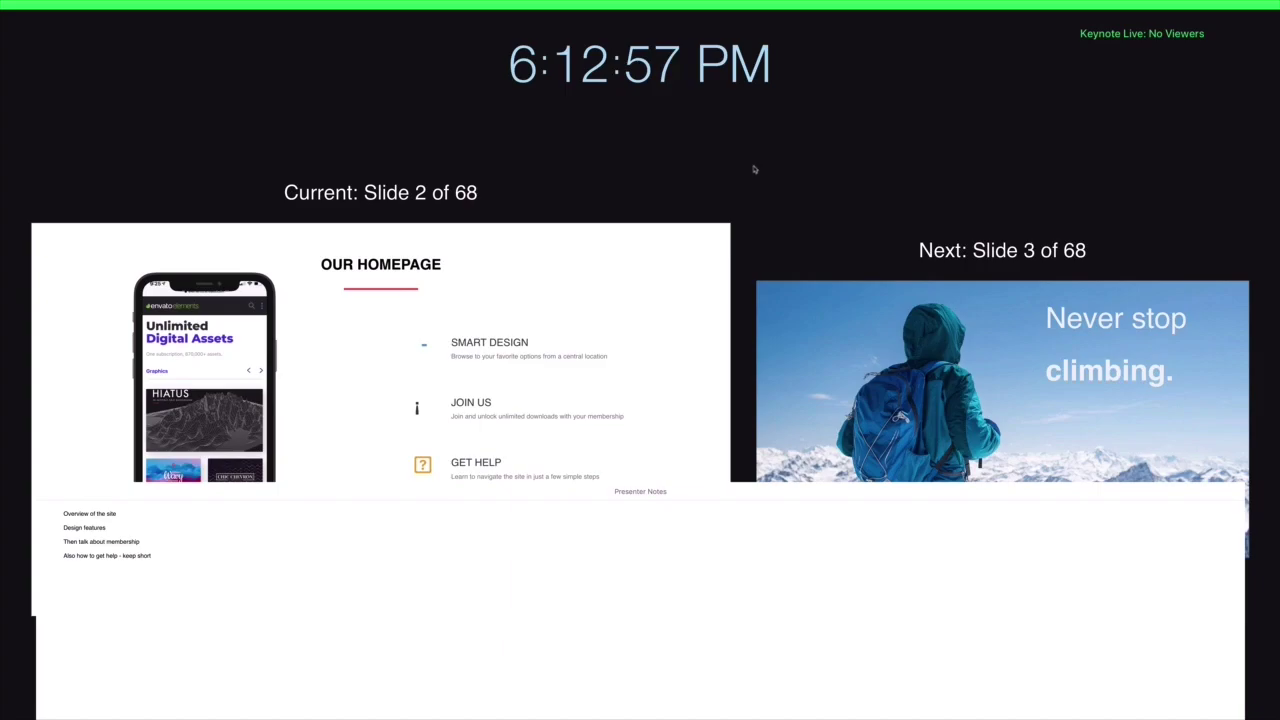
key(Escape)
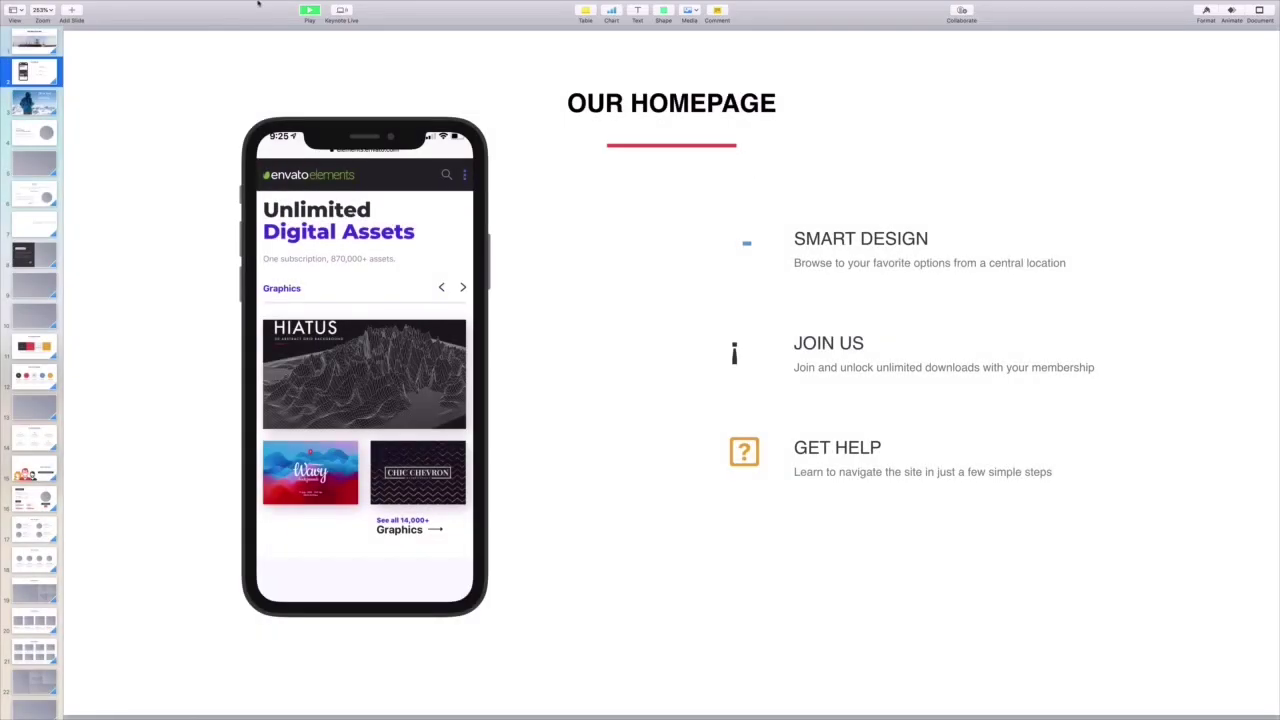